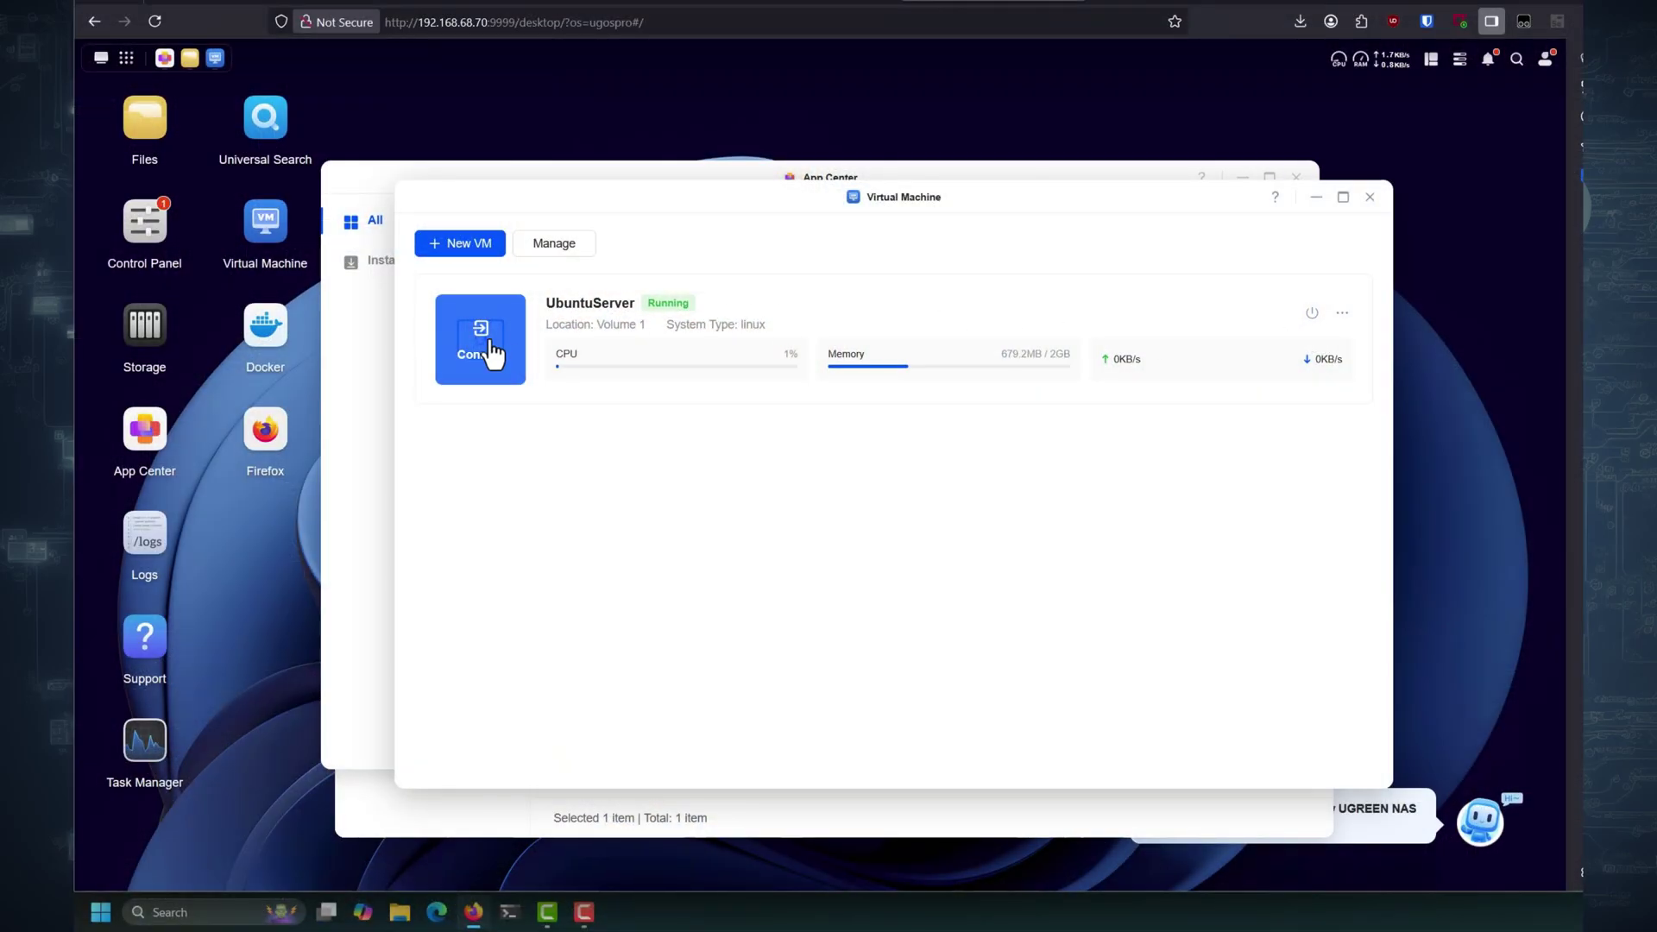
Show the actions menu for the running UbuntuServer virtual machine card
click(1342, 321)
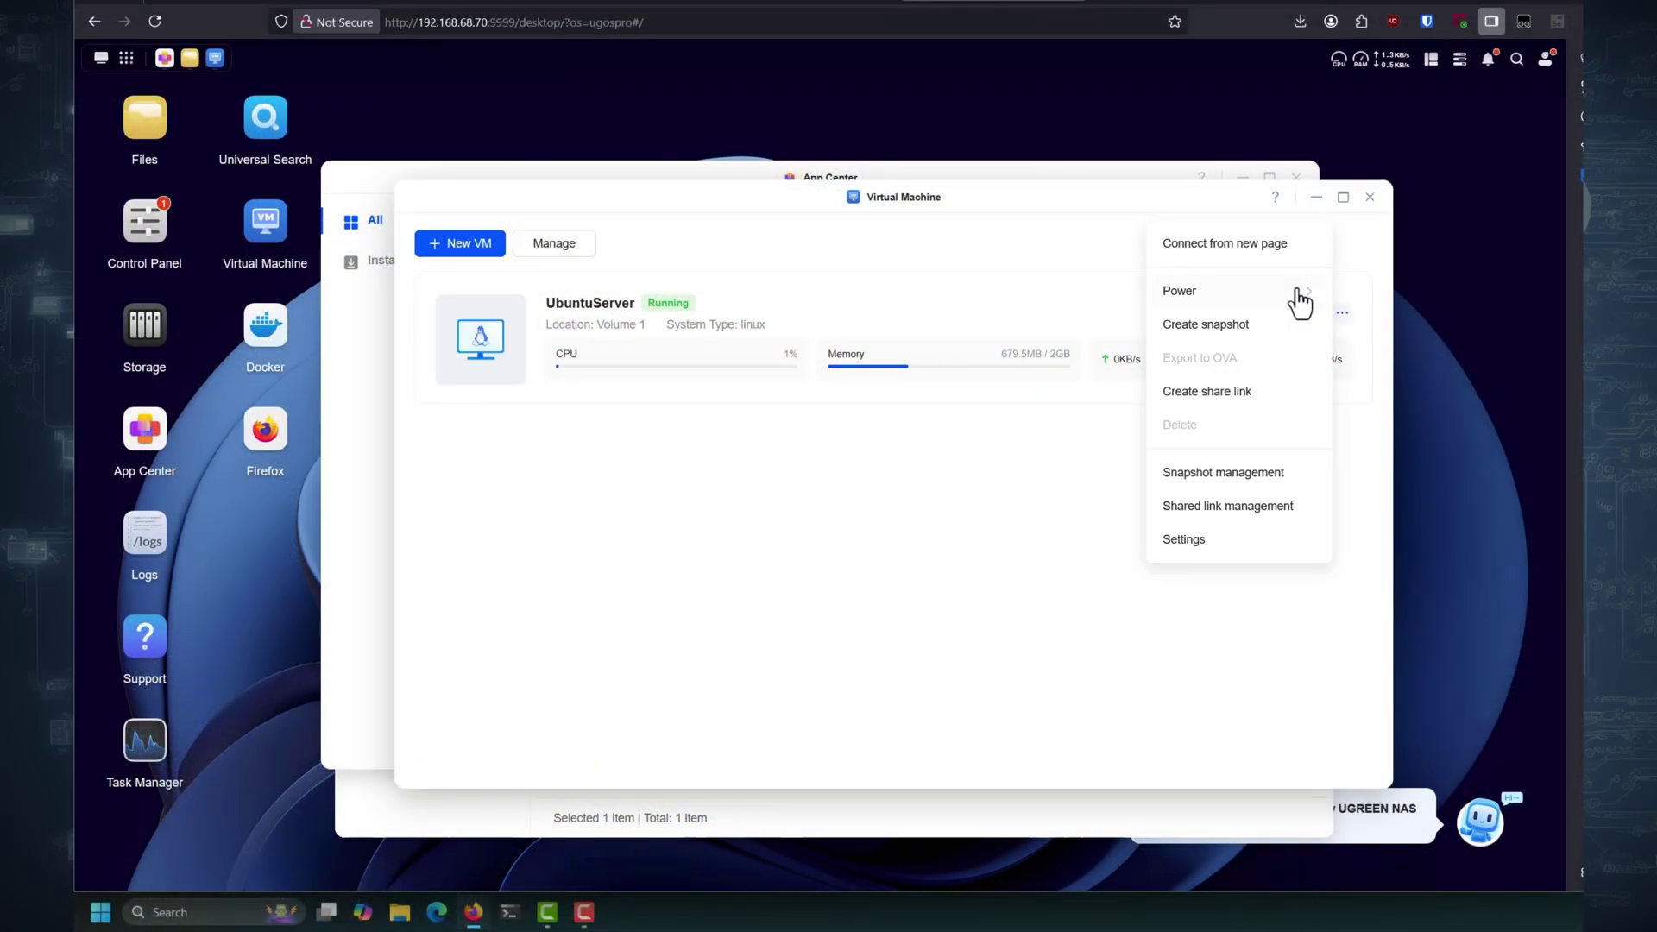
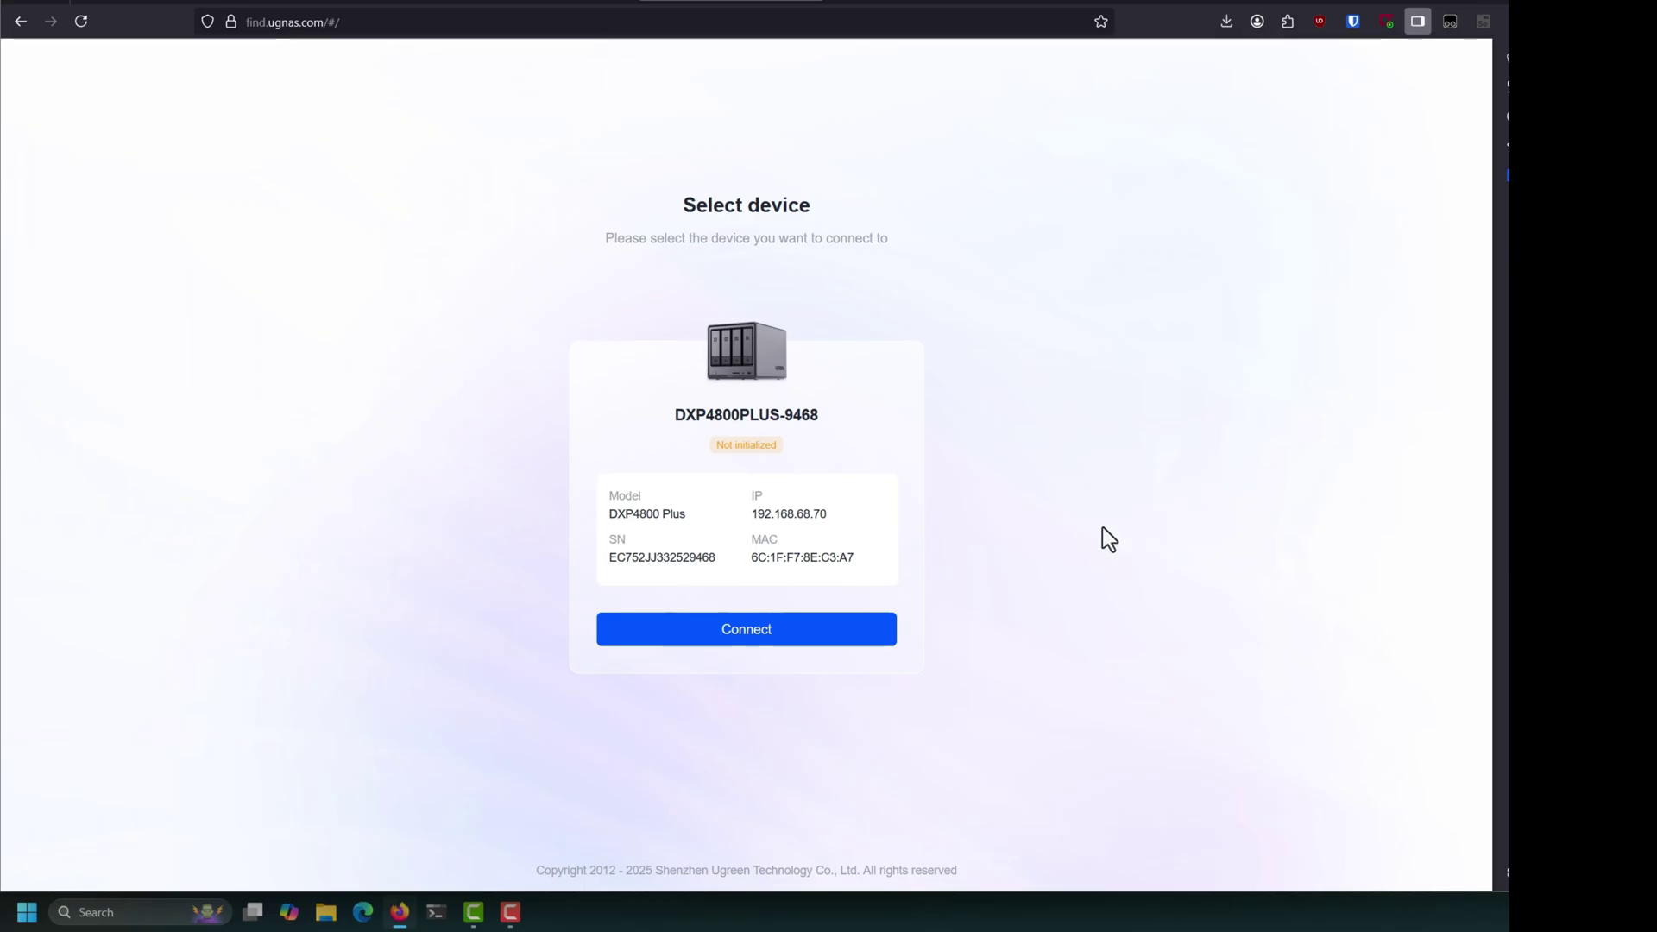
Connect to the discovered NAS, accept the user agreement and data-sharing consent, and pass the naming step
click(757, 638)
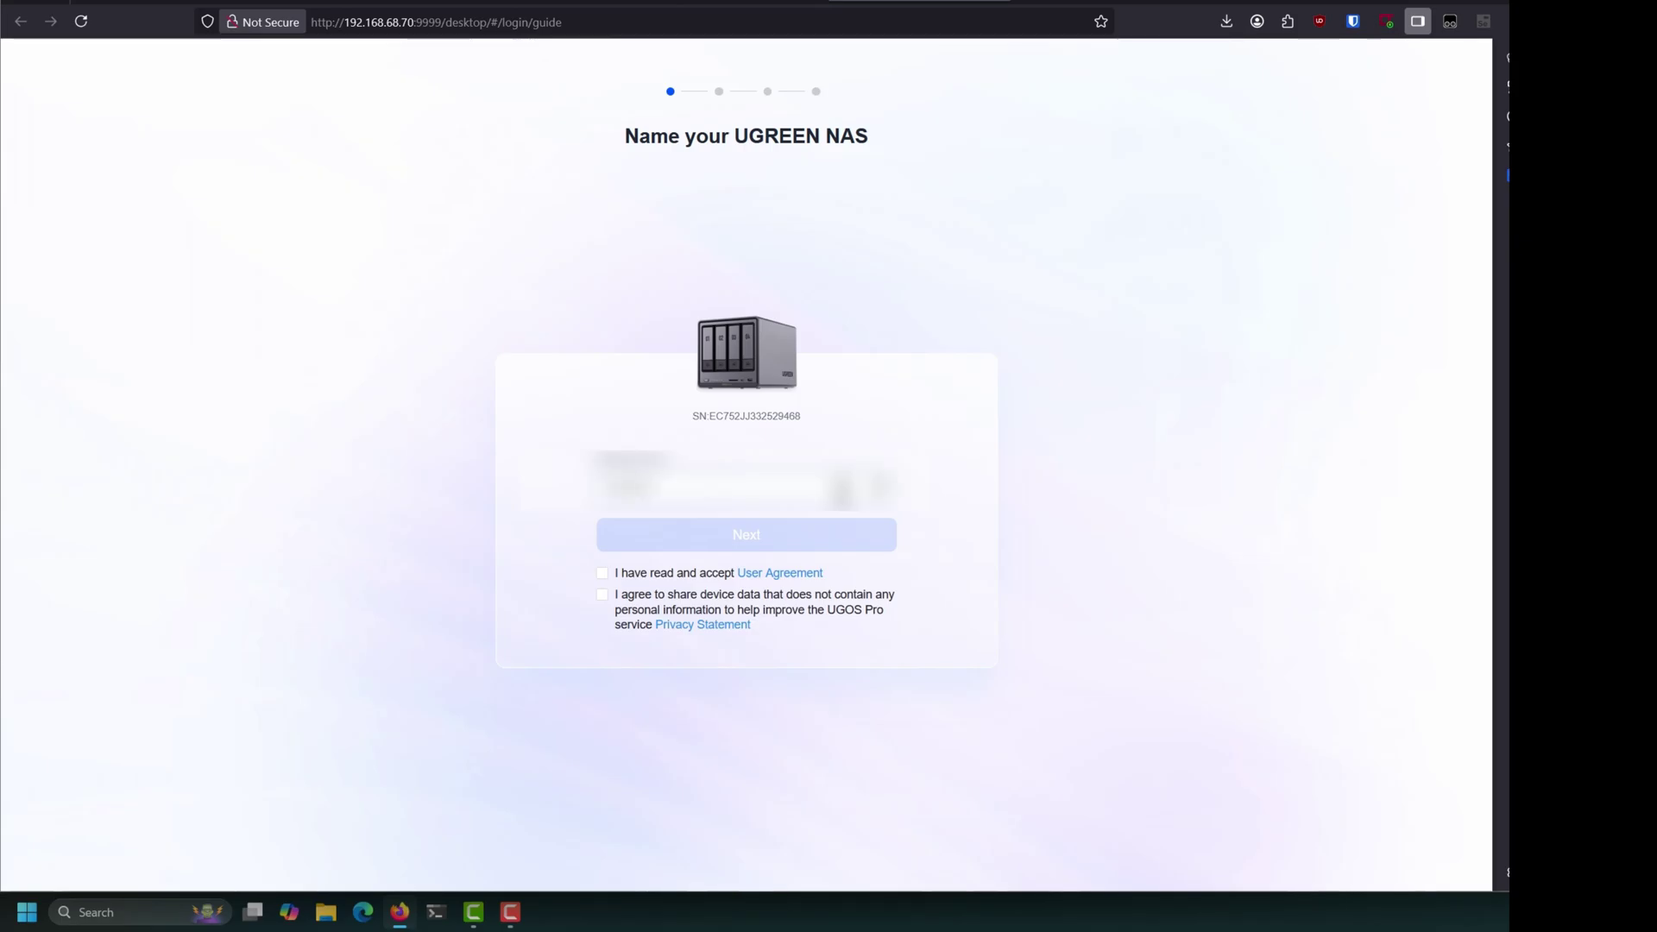
click(640, 573)
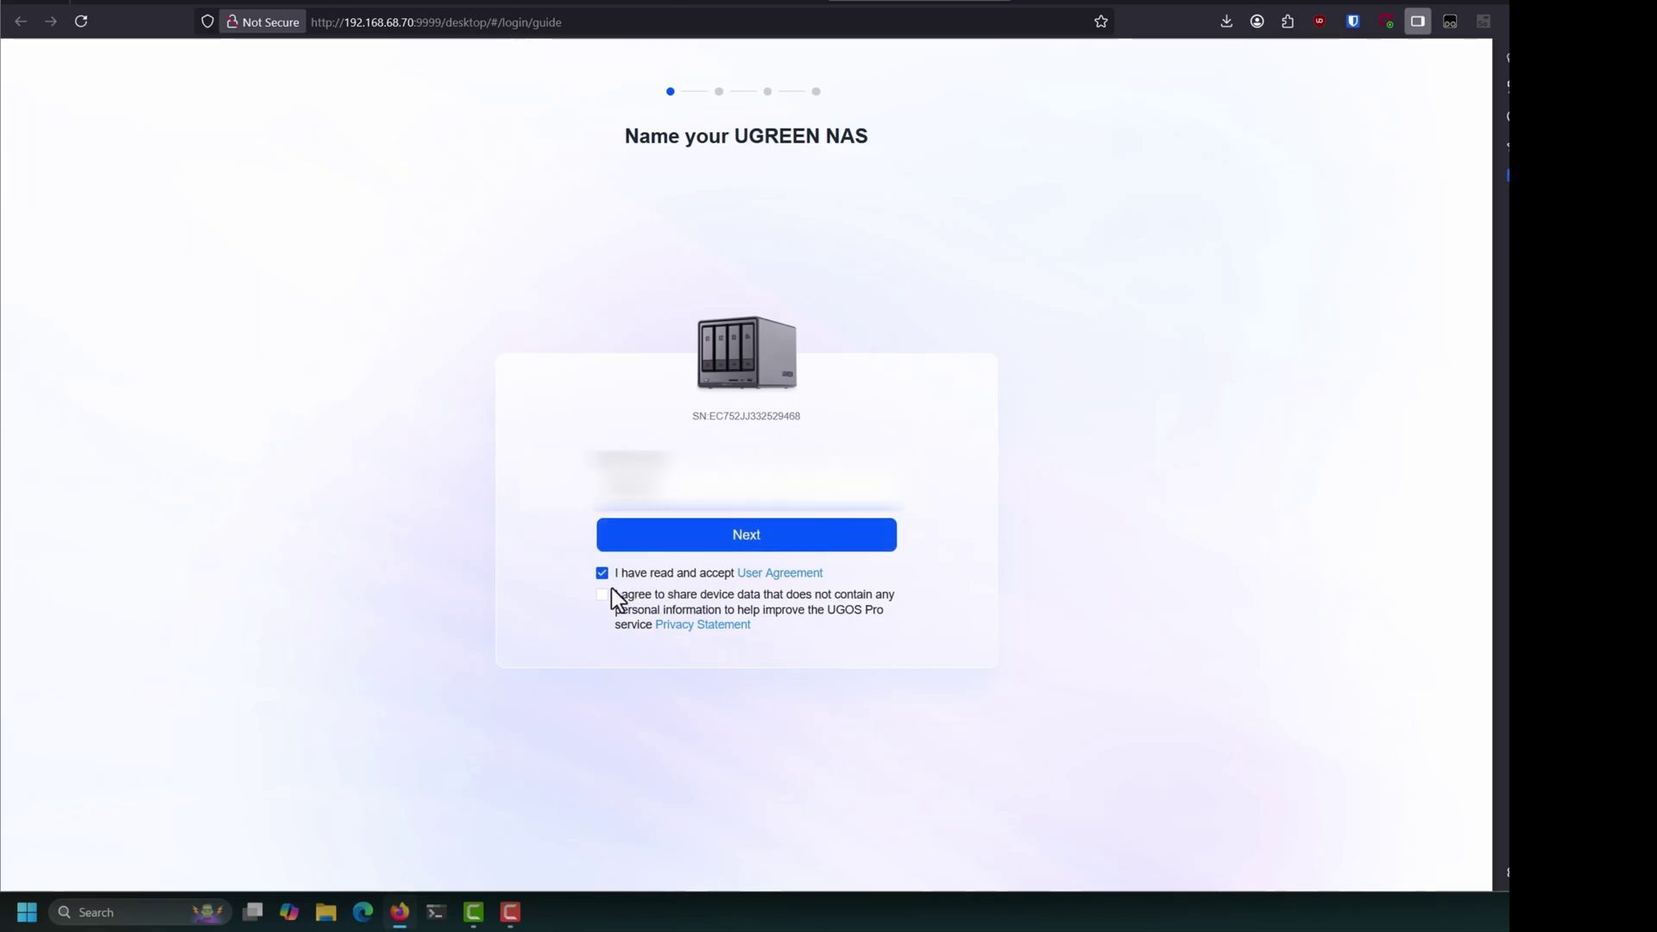
click(603, 595)
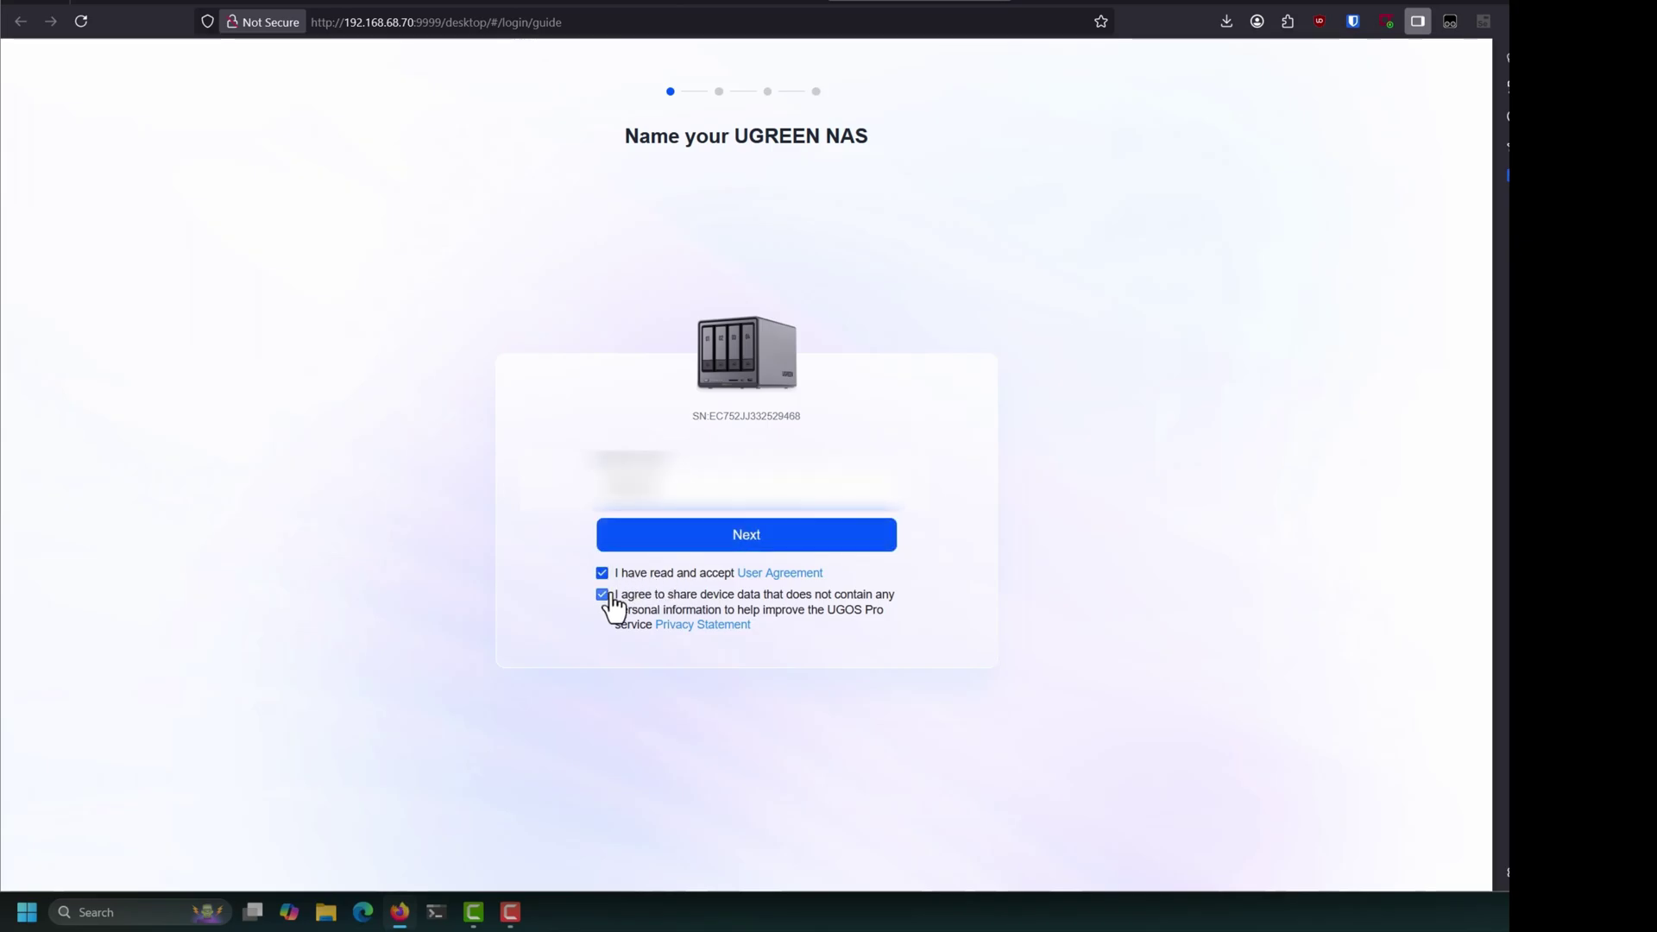
click(735, 539)
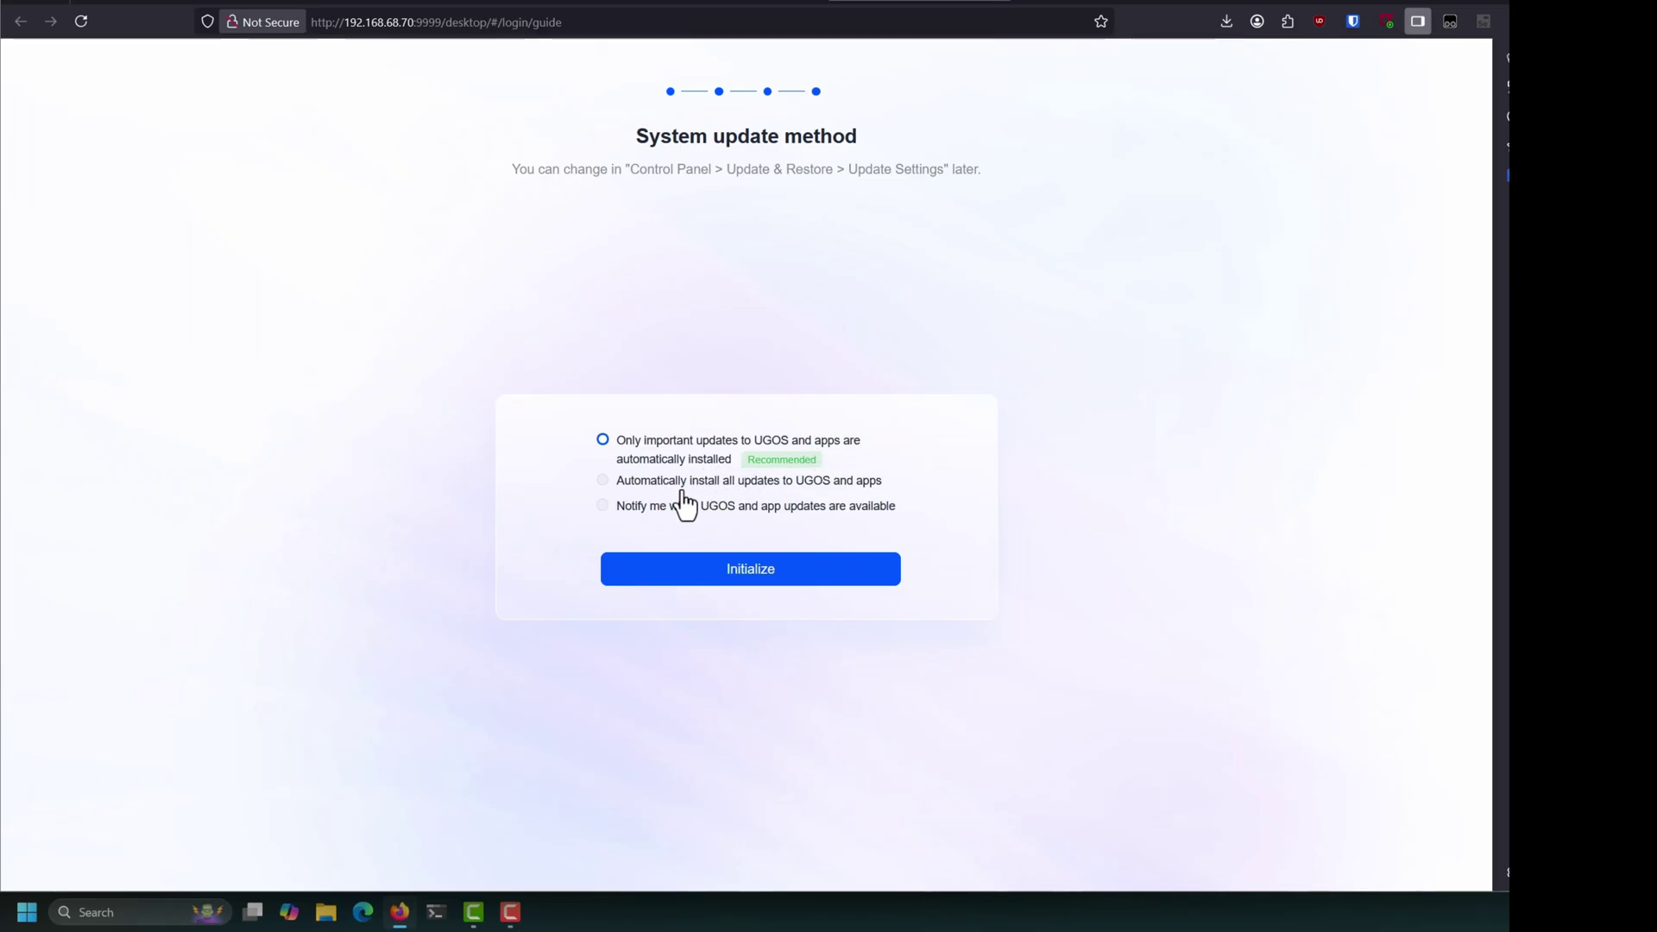
Initialize the NAS with important-only updates, complete the four-tip desktop tour, then go to Storage
click(777, 578)
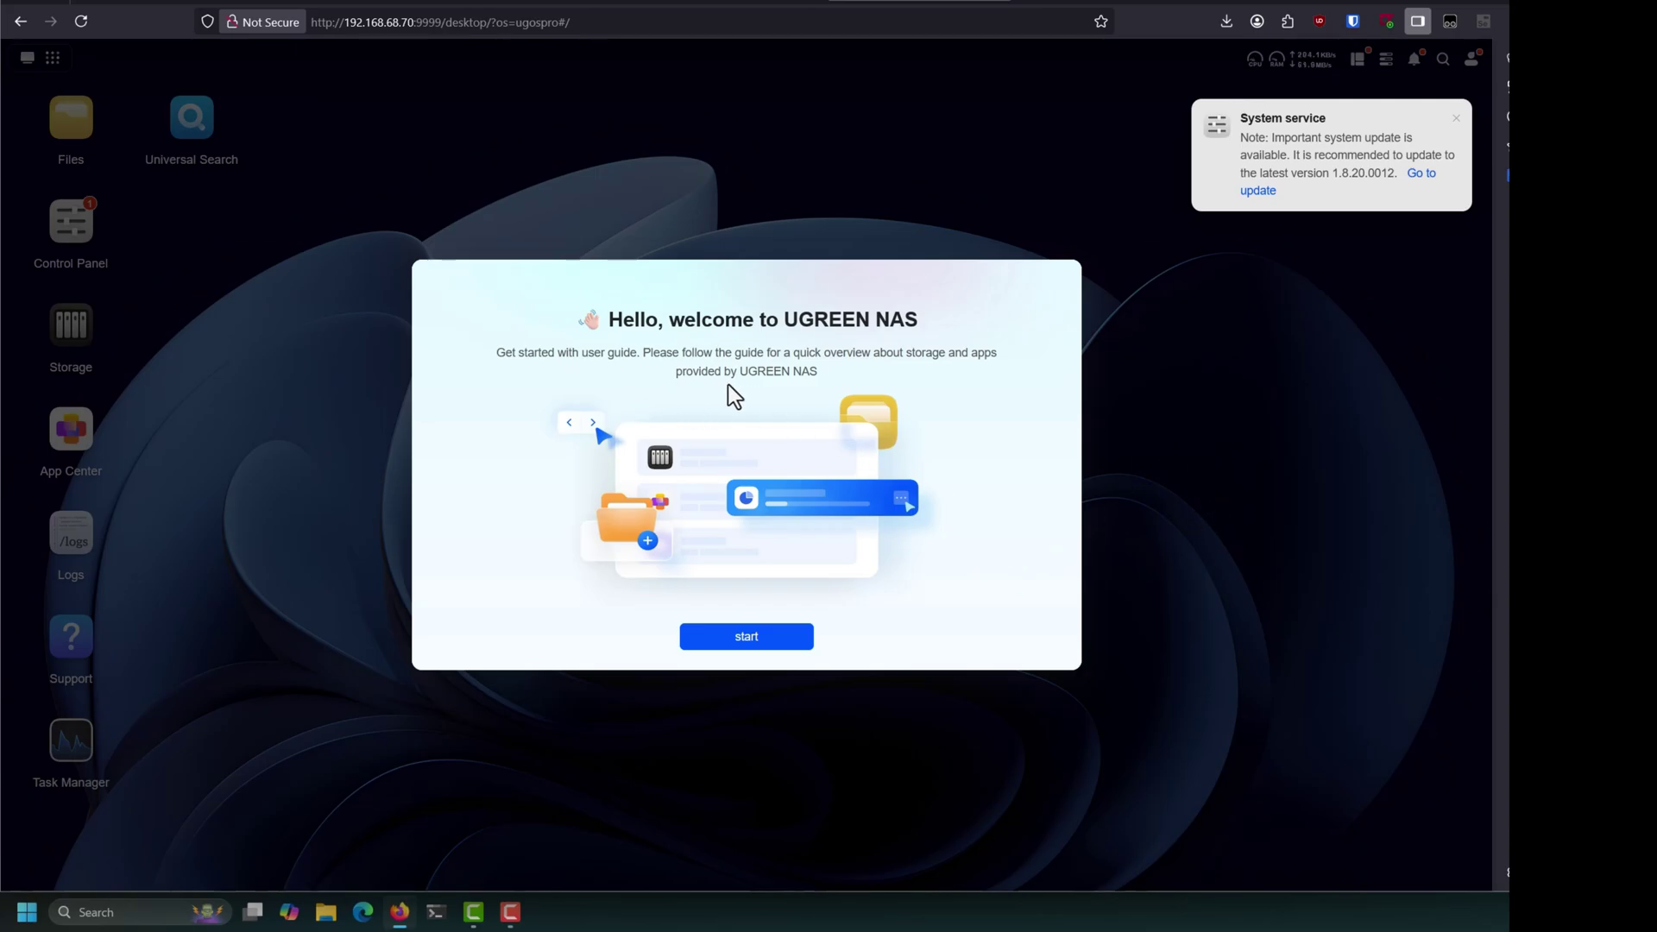
click(763, 639)
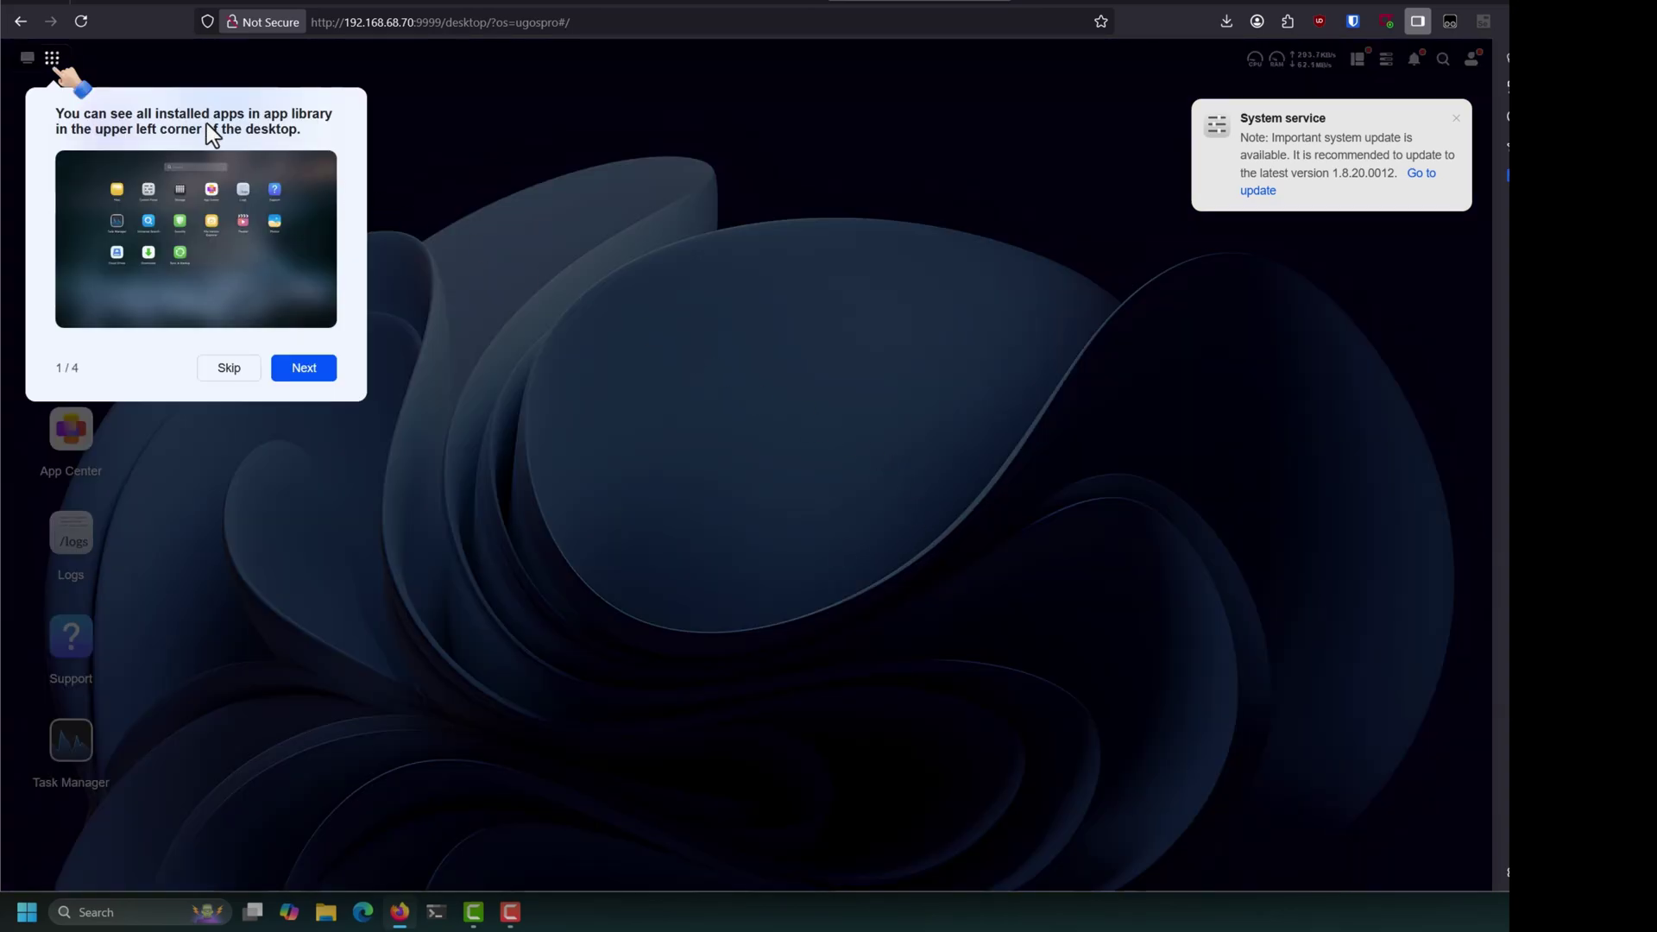
click(314, 378)
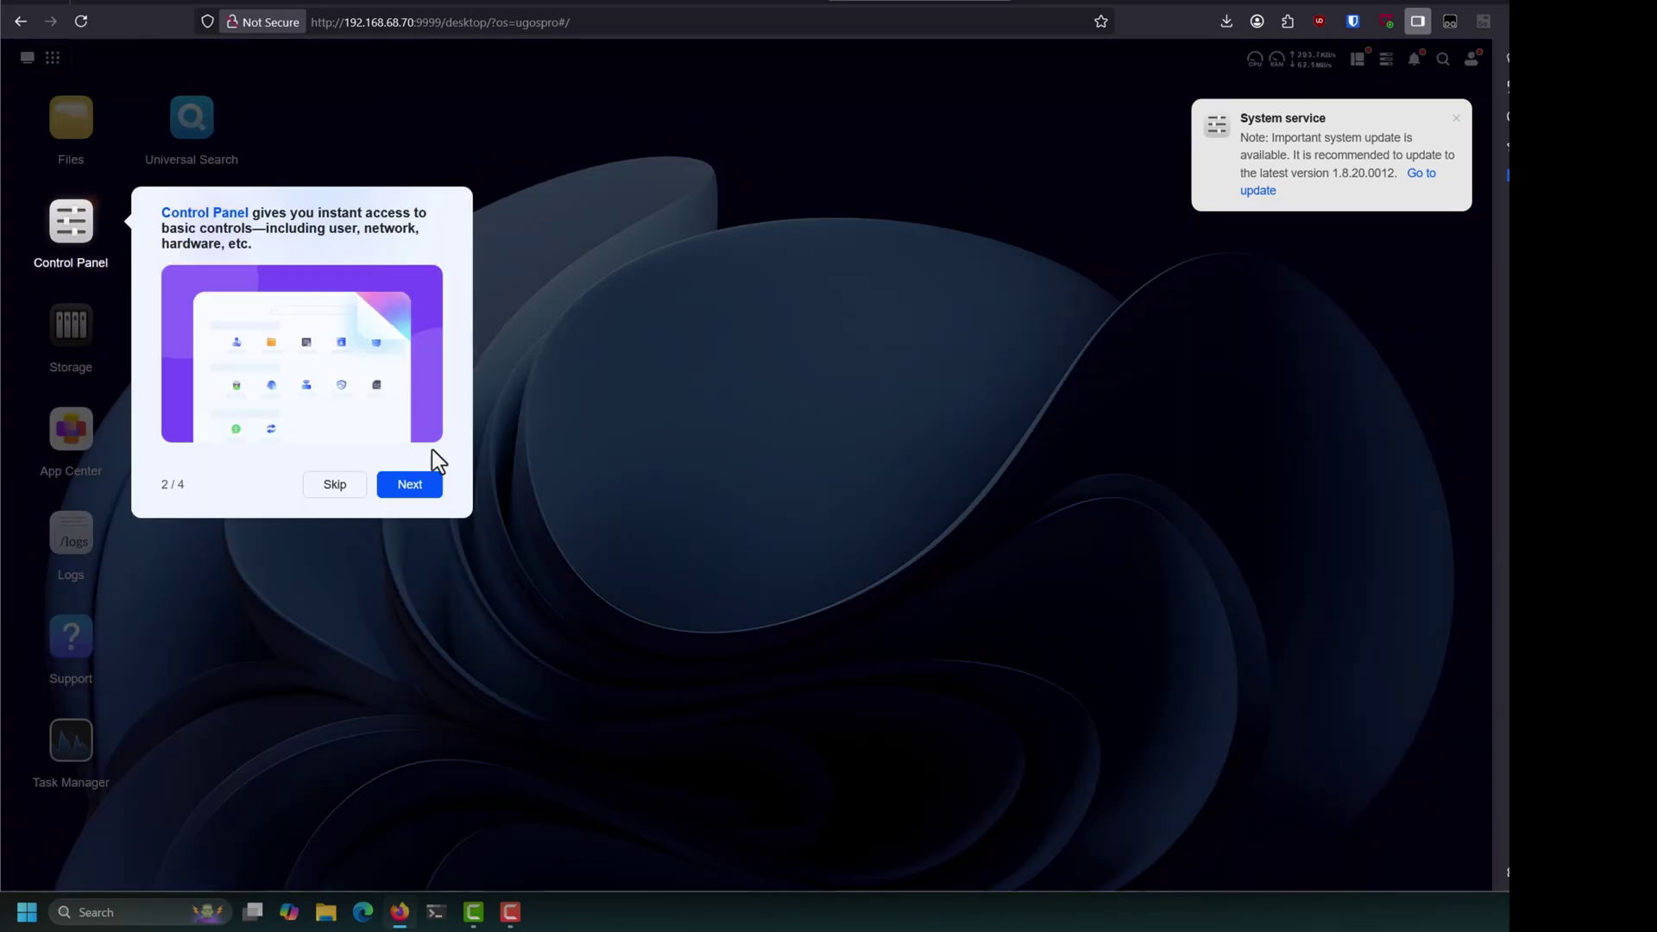
click(411, 485)
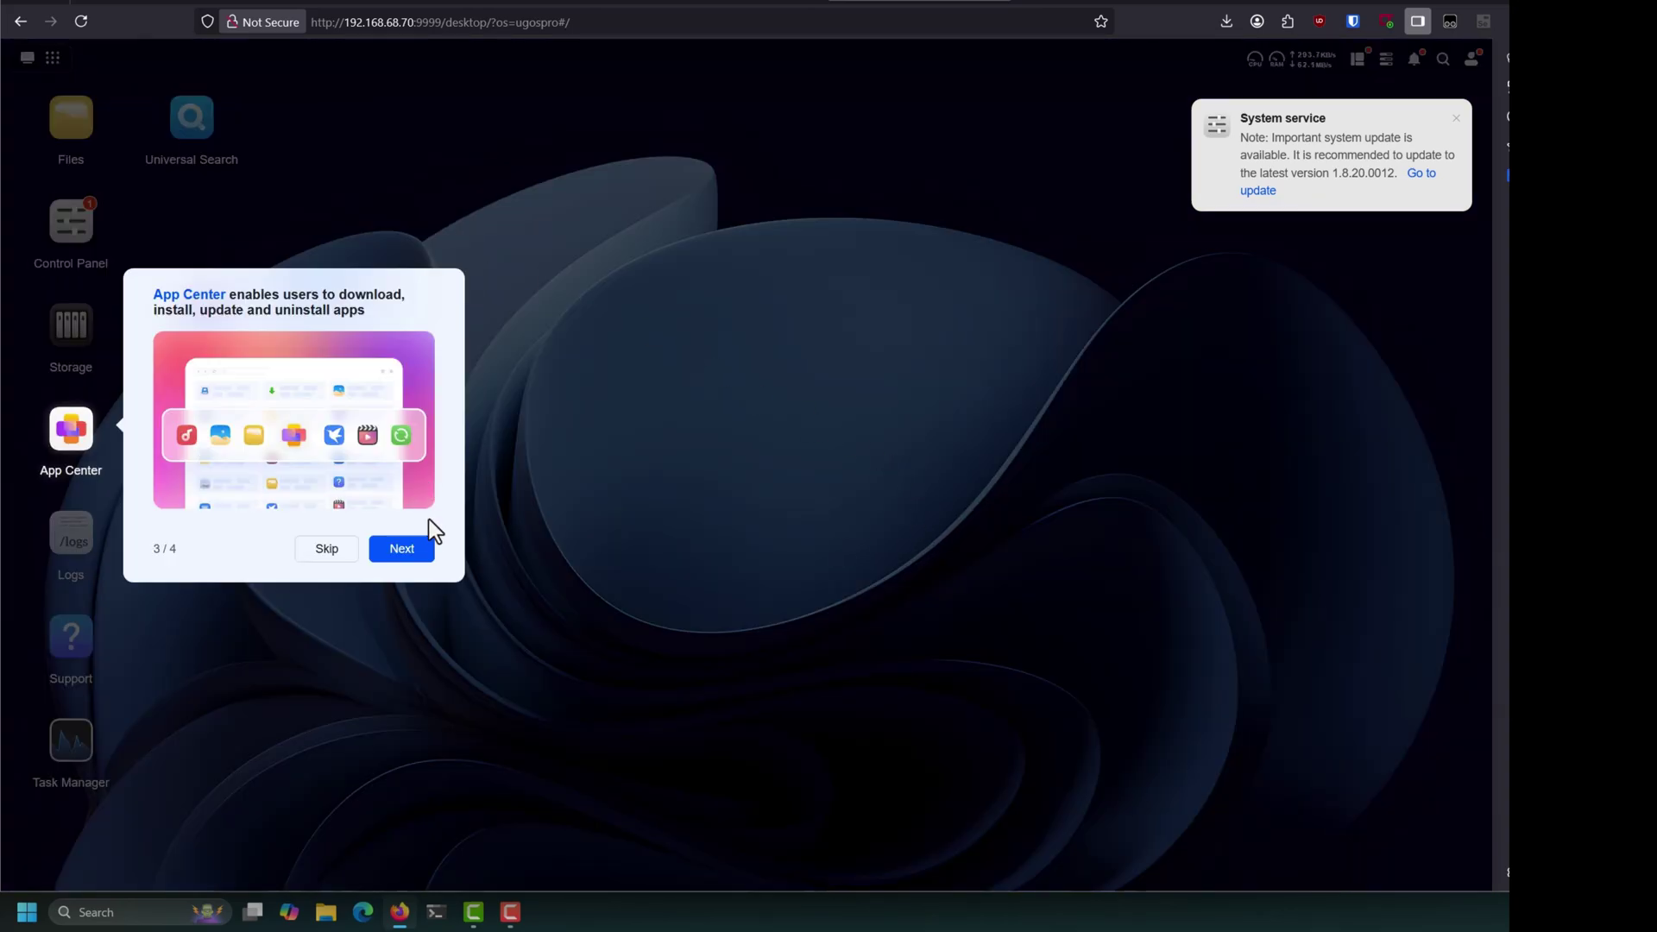
click(403, 549)
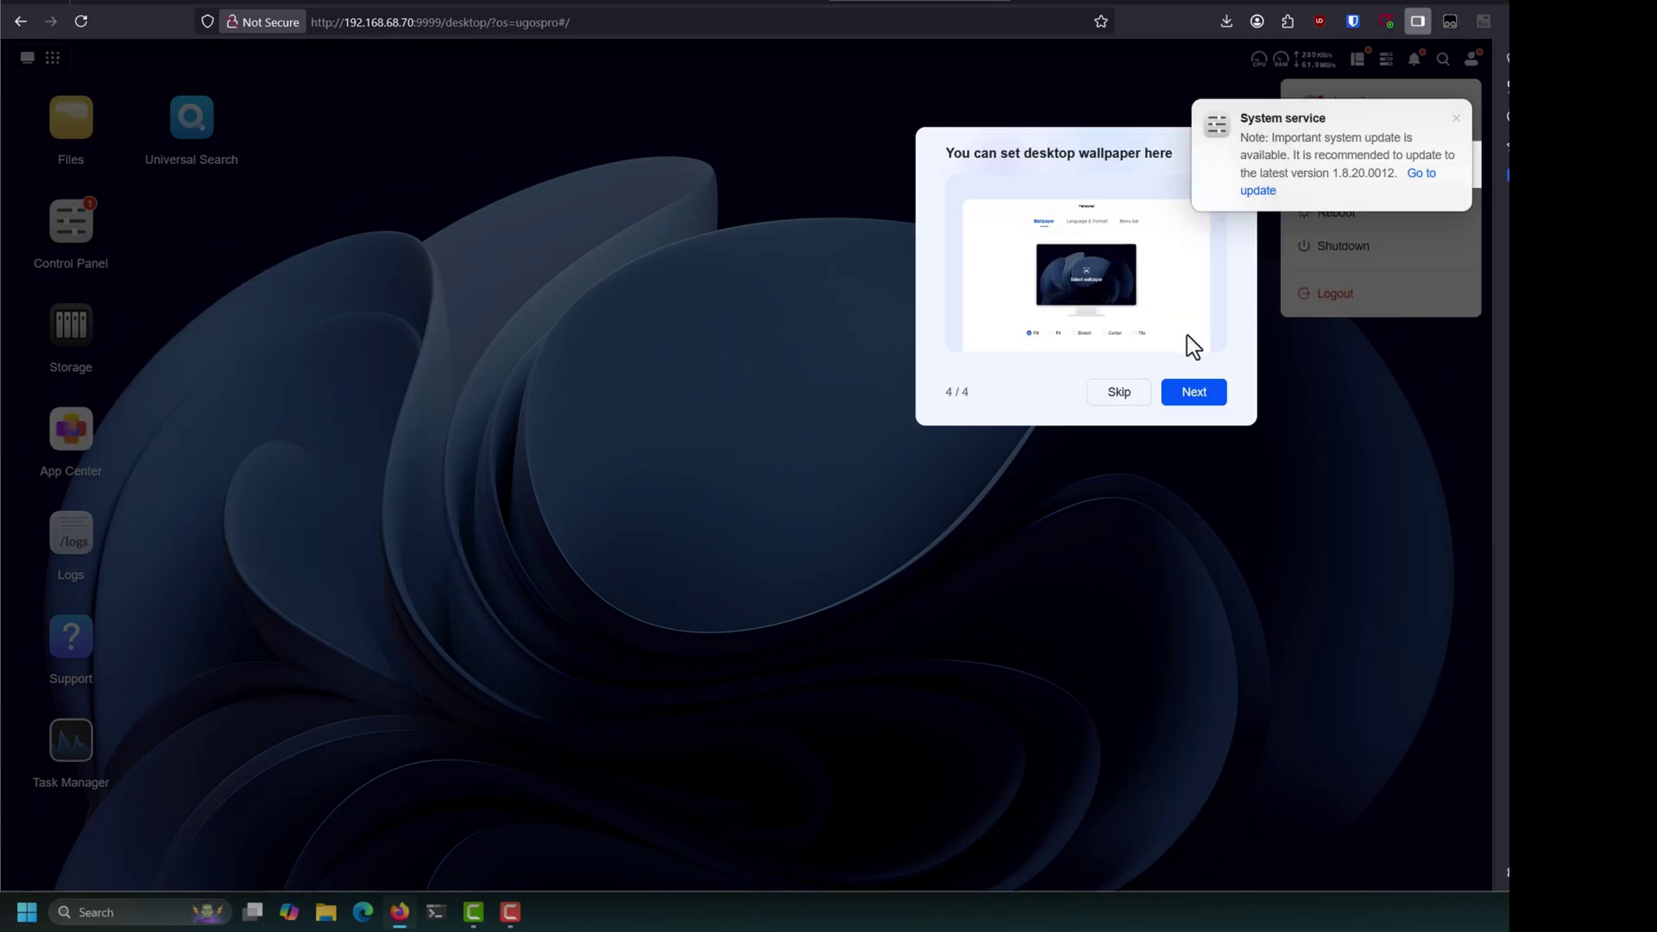
click(1196, 393)
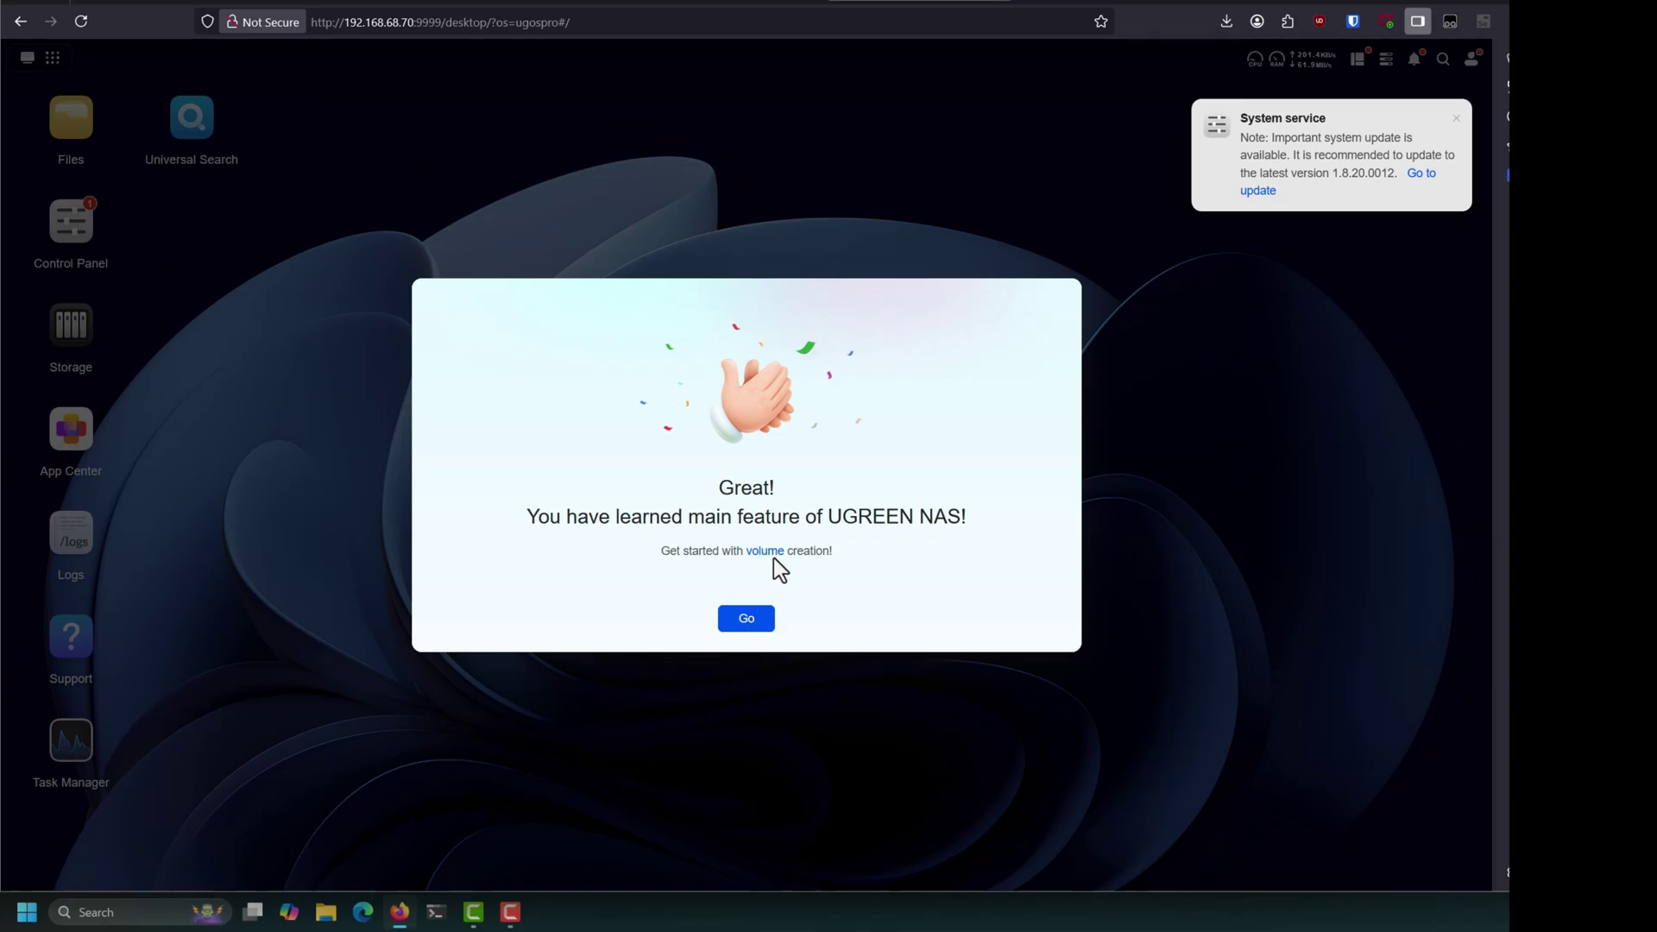
click(743, 621)
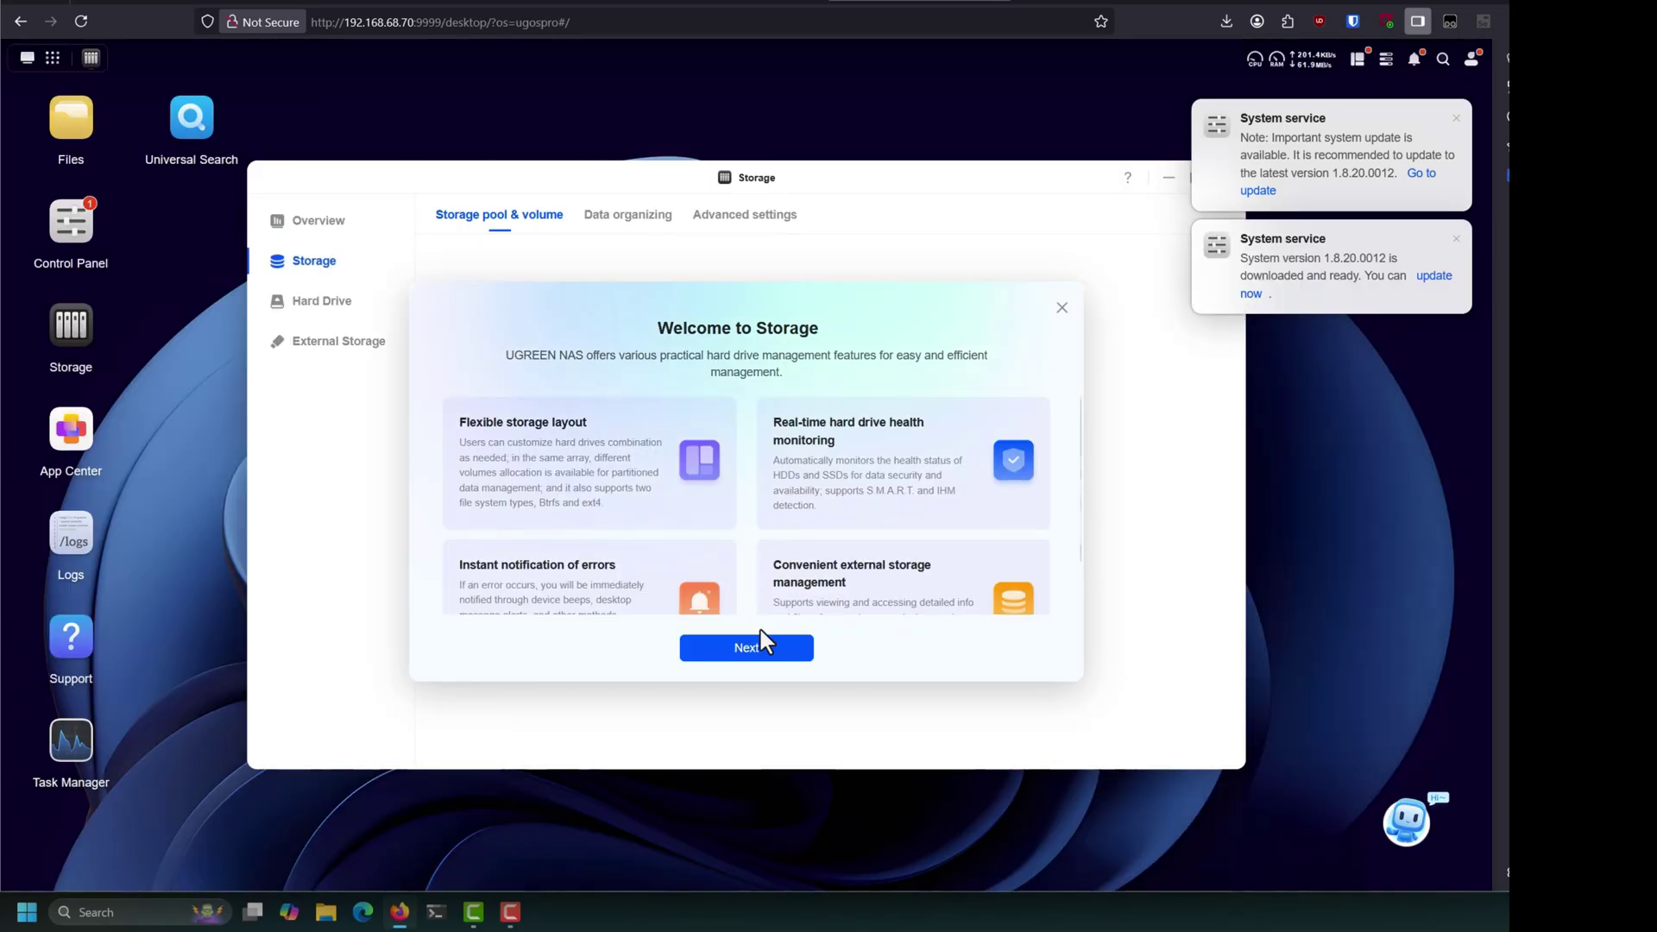
Get past the Storage welcome guide and start creating a storage pool
scroll(866, 512, down, 1)
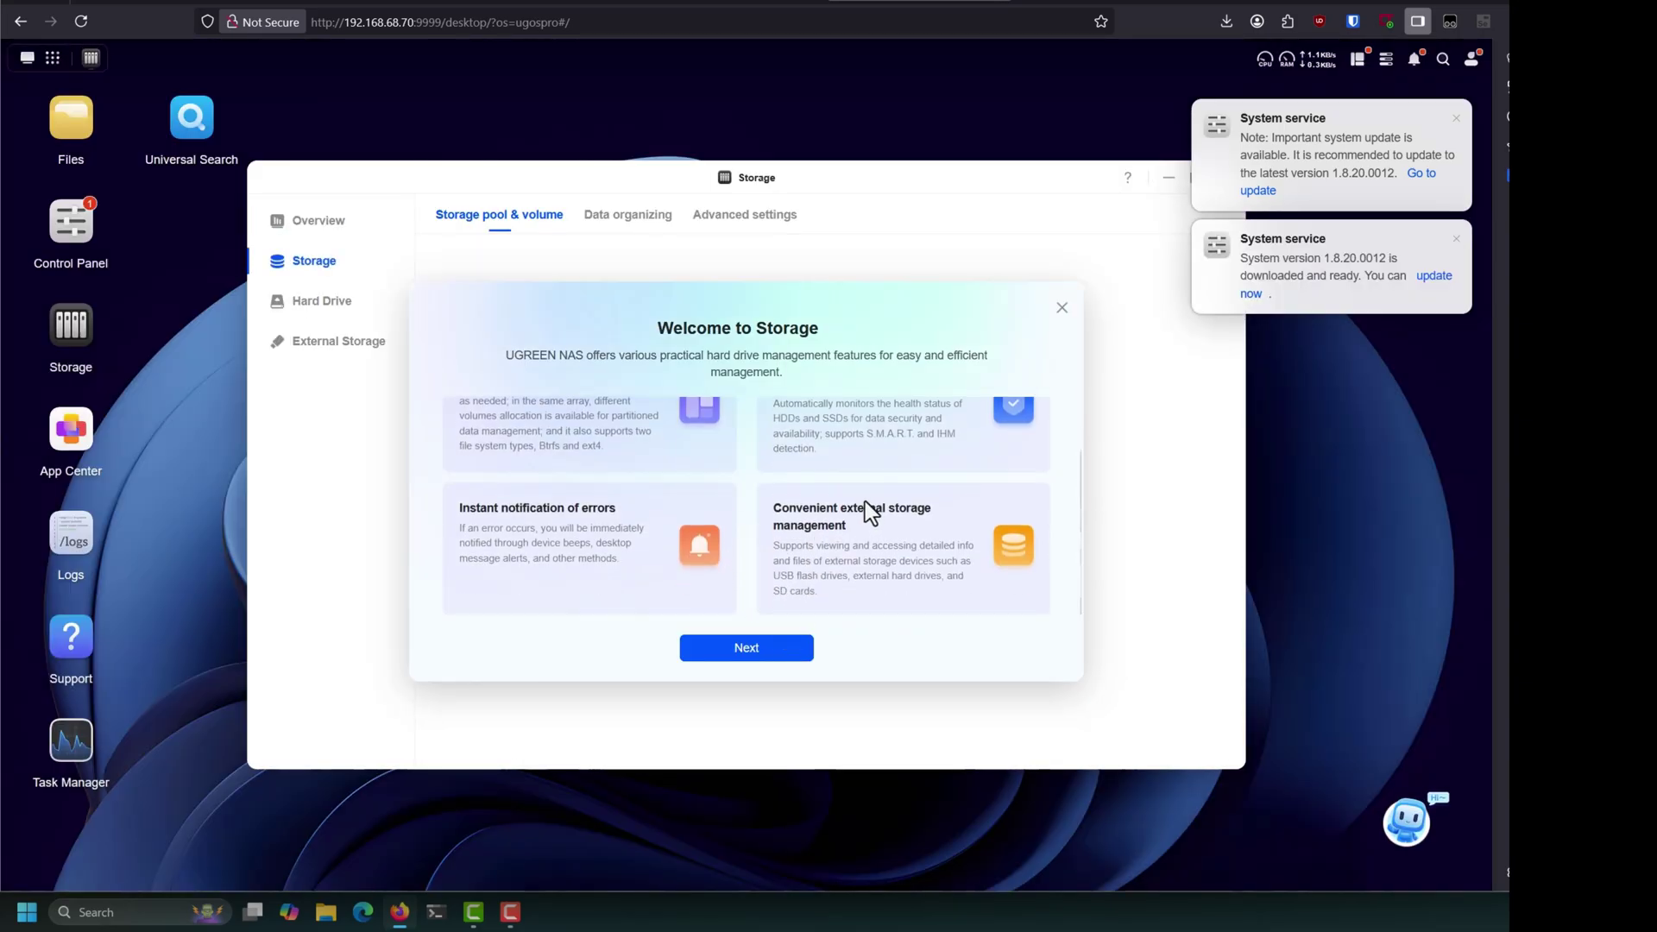
scroll(865, 500, up, 1)
click(787, 653)
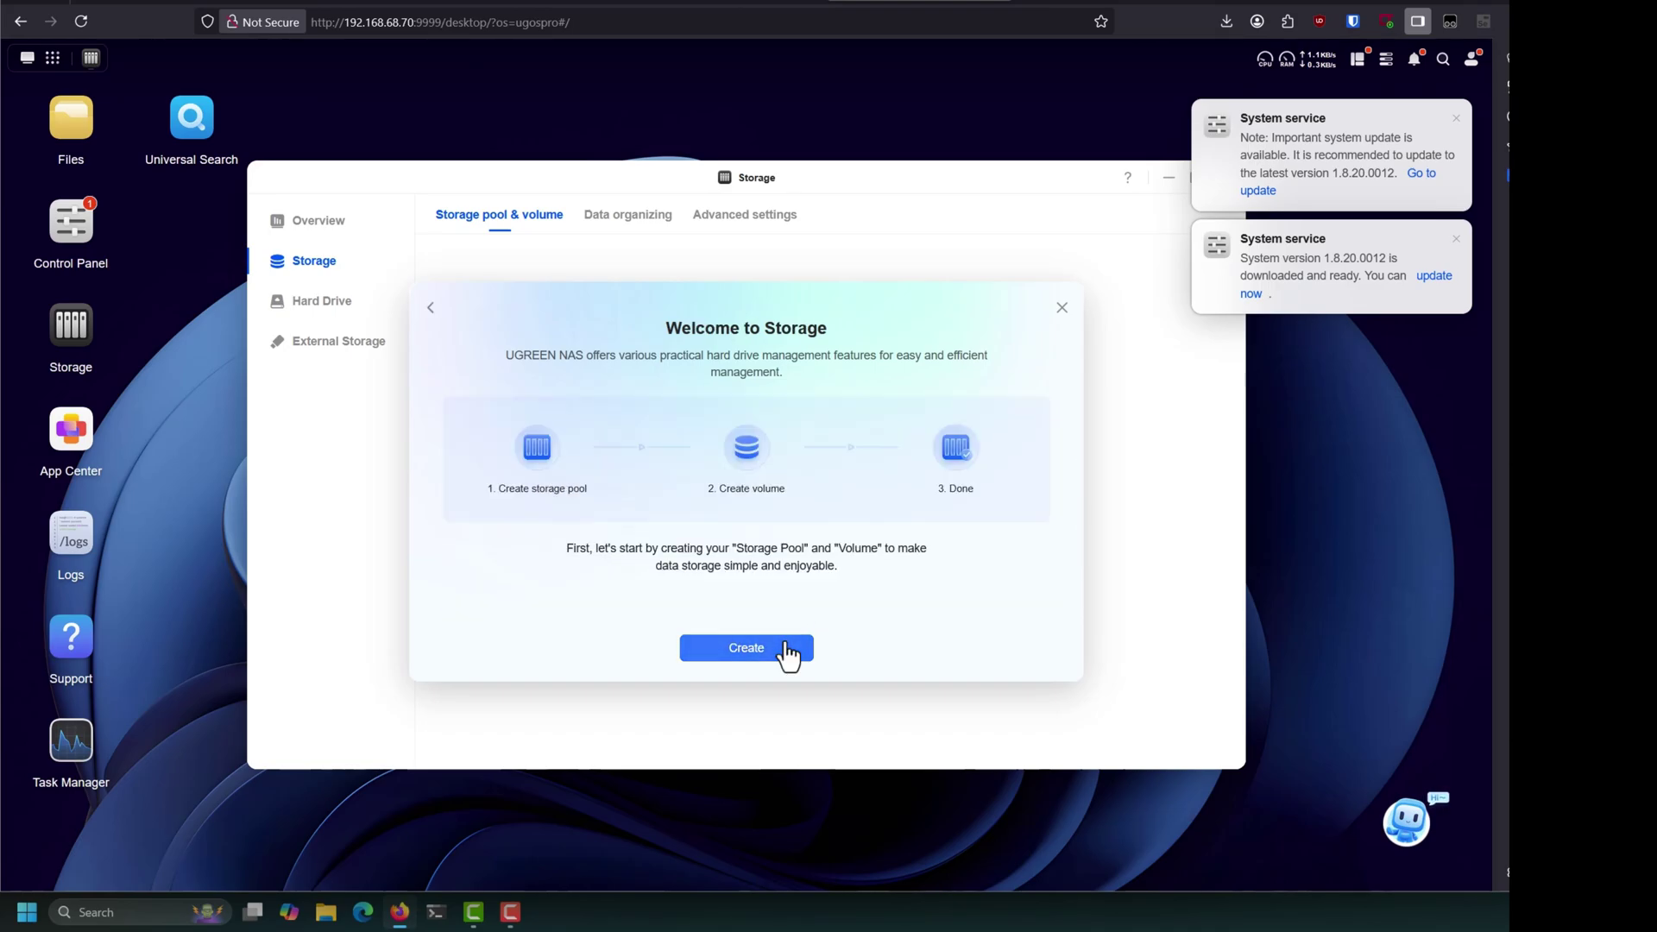
click(778, 640)
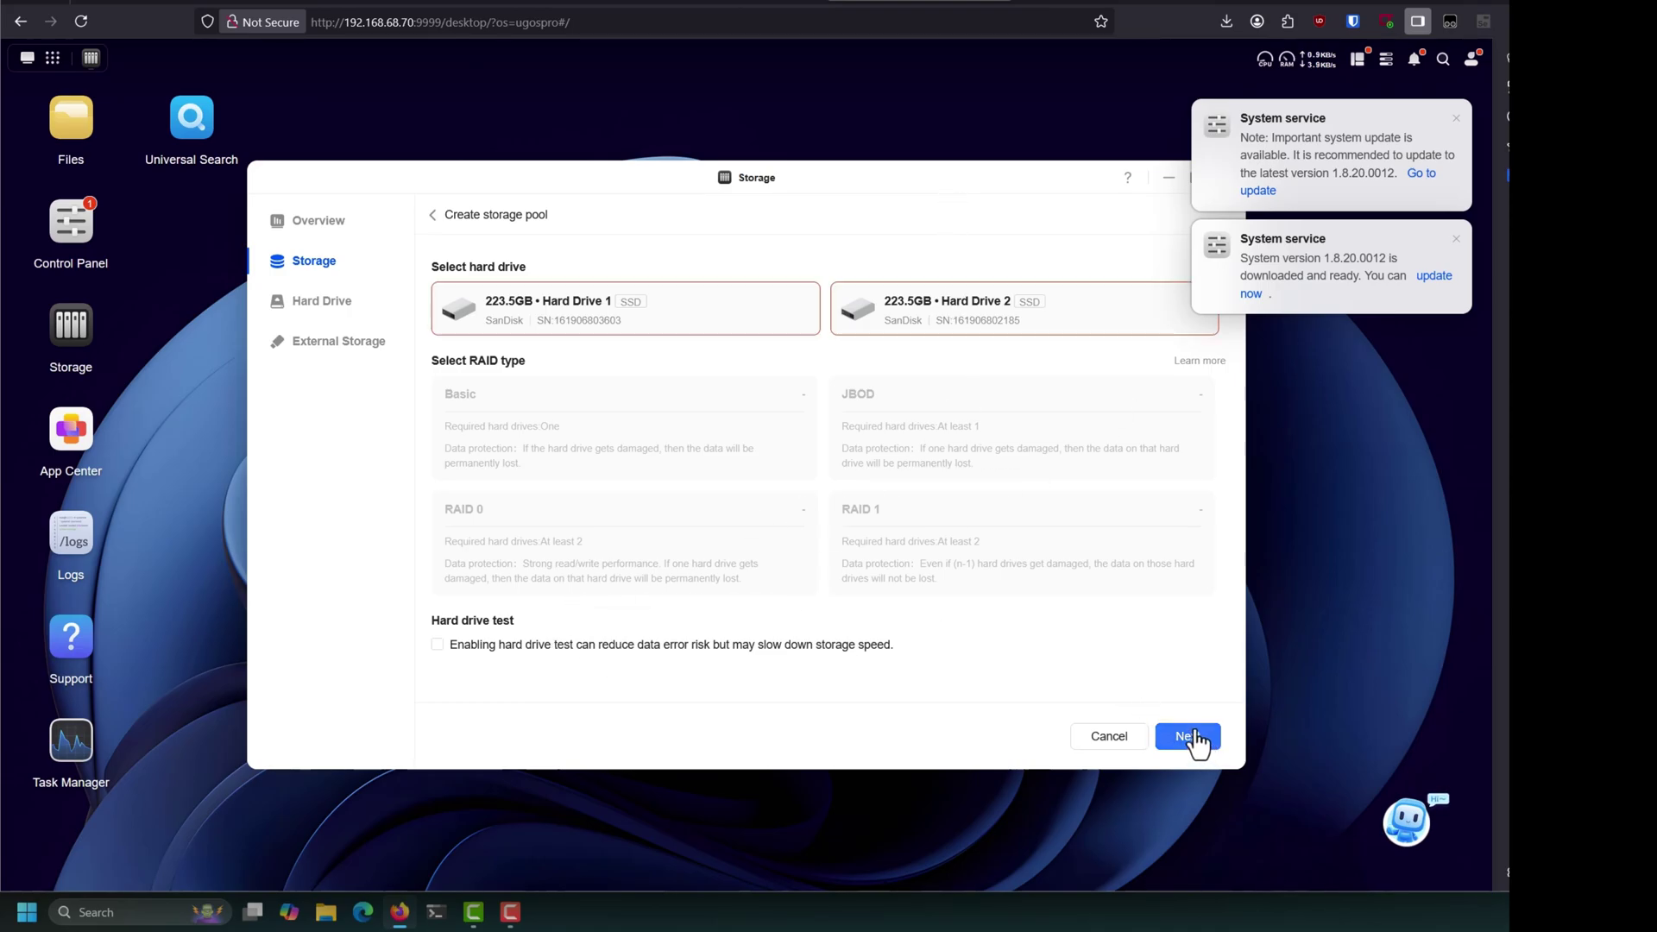
Put Hard Drive 1 and 2 in a RAID 0 pool and continue to the preview
click(636, 303)
click(897, 318)
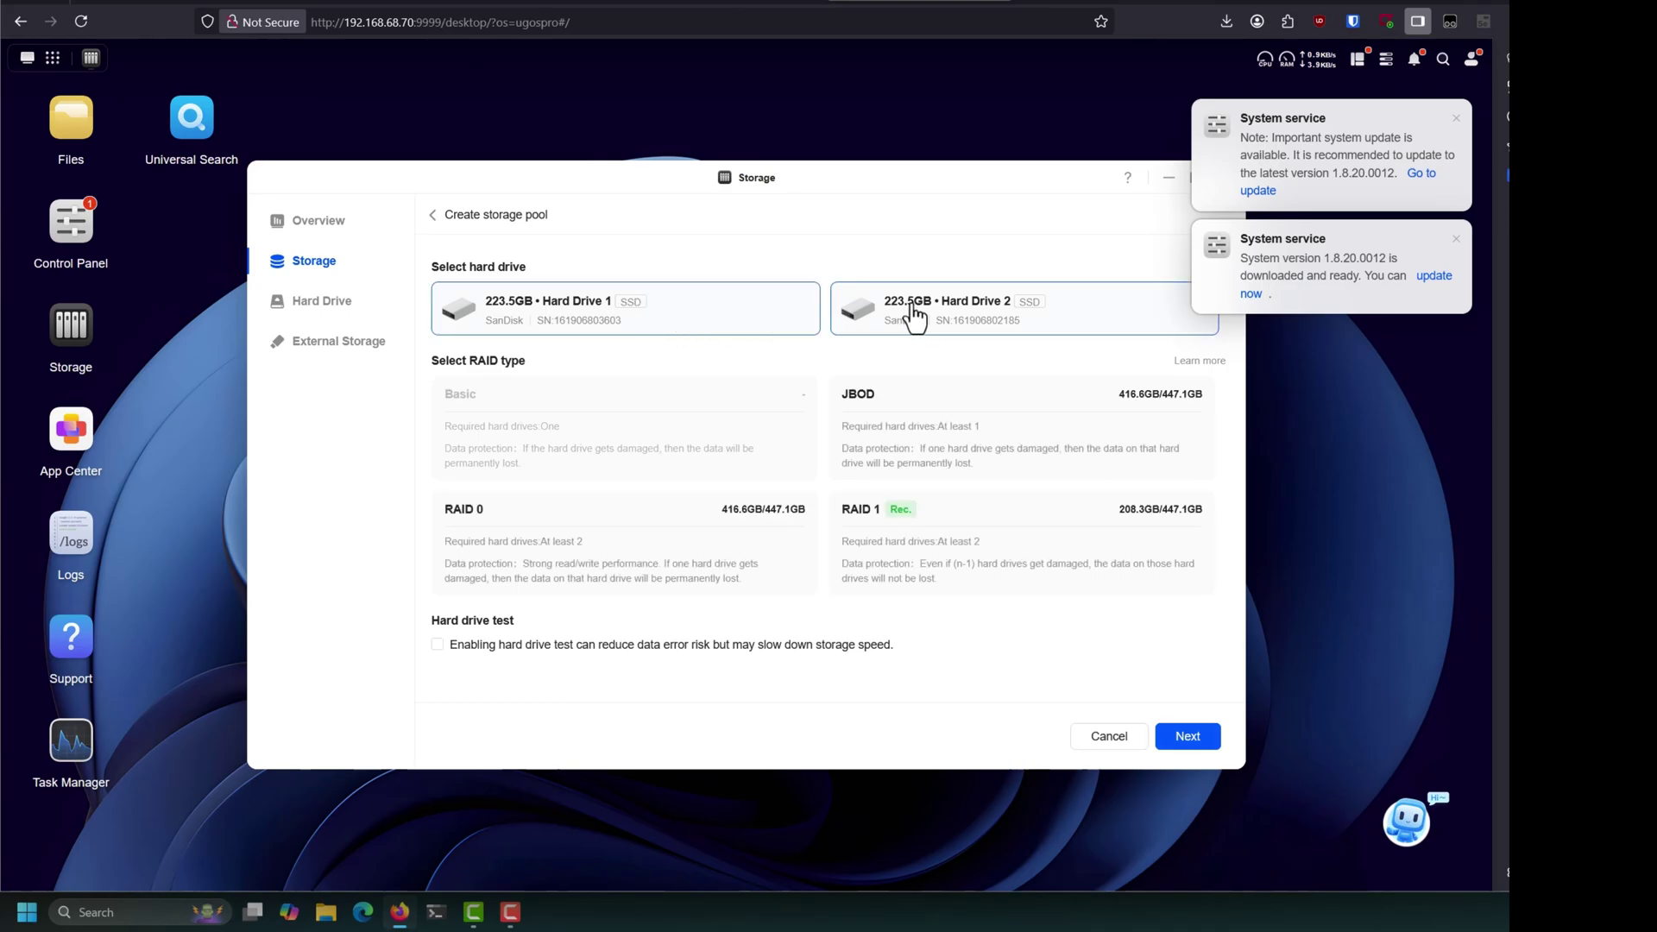
click(766, 325)
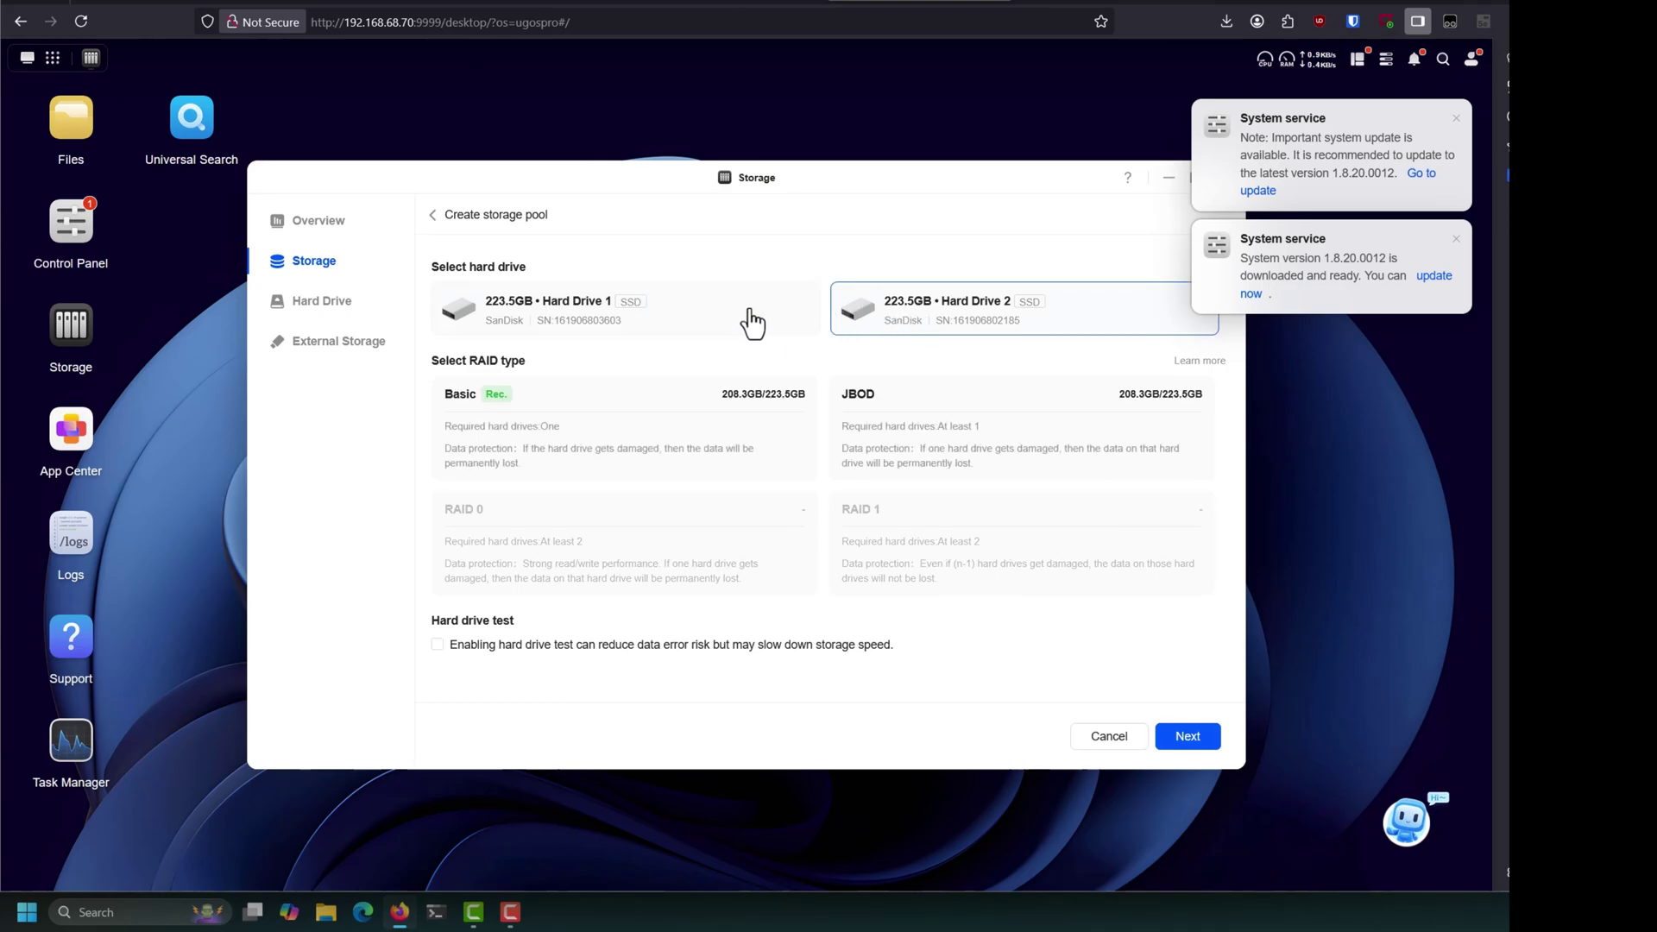
click(752, 323)
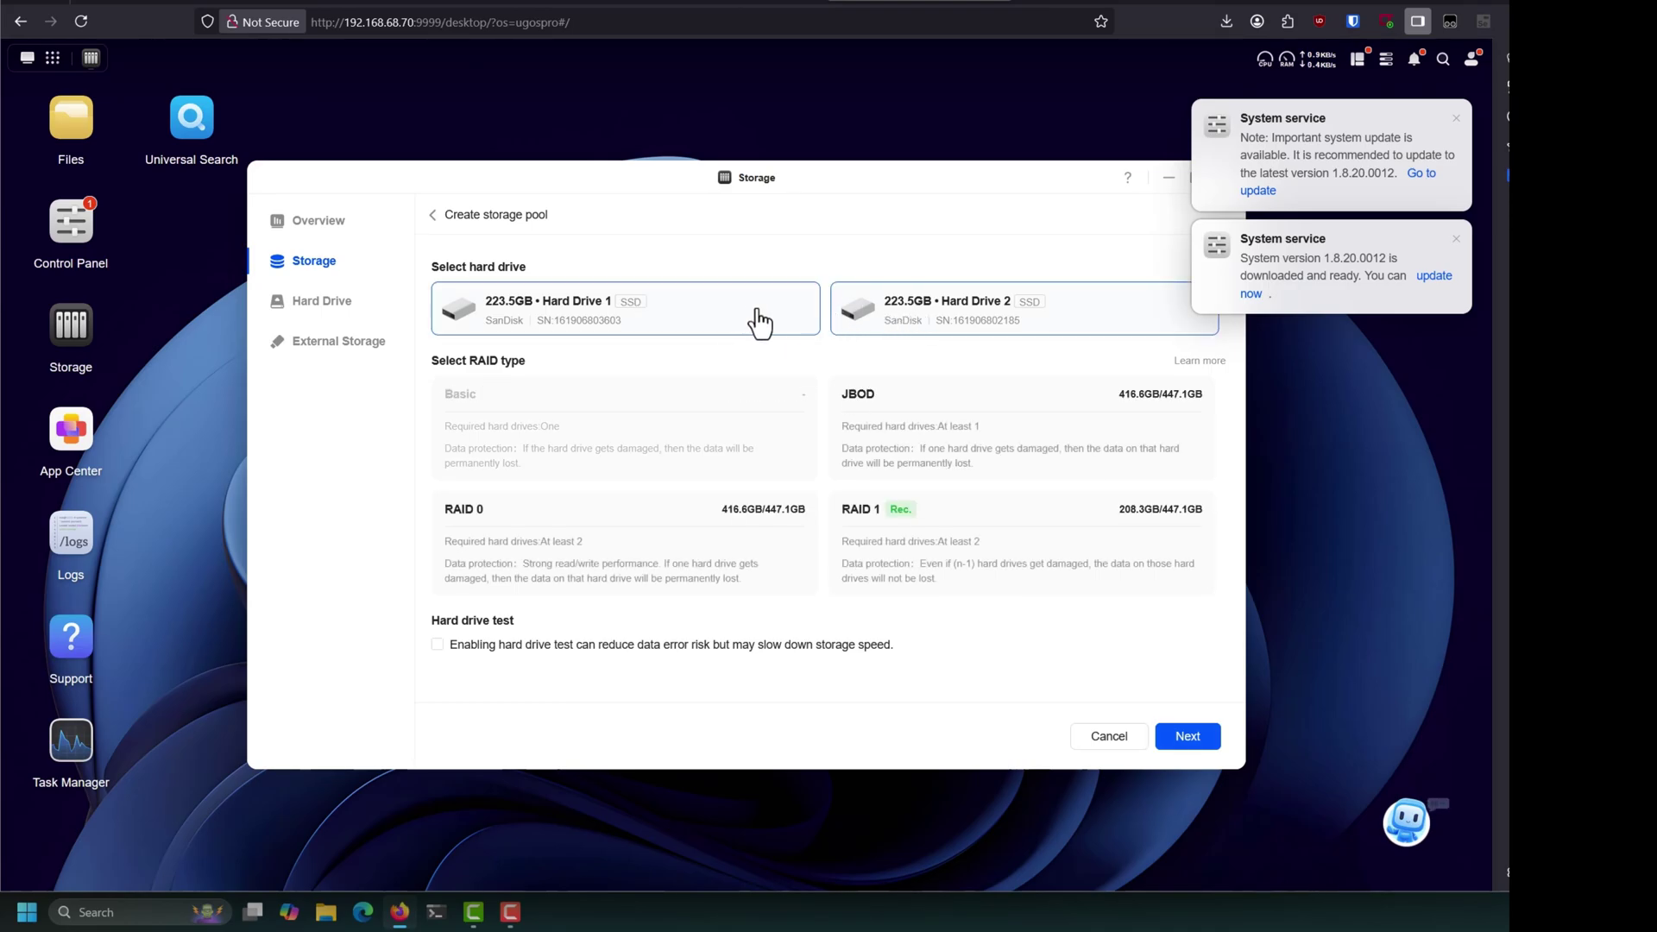
click(688, 536)
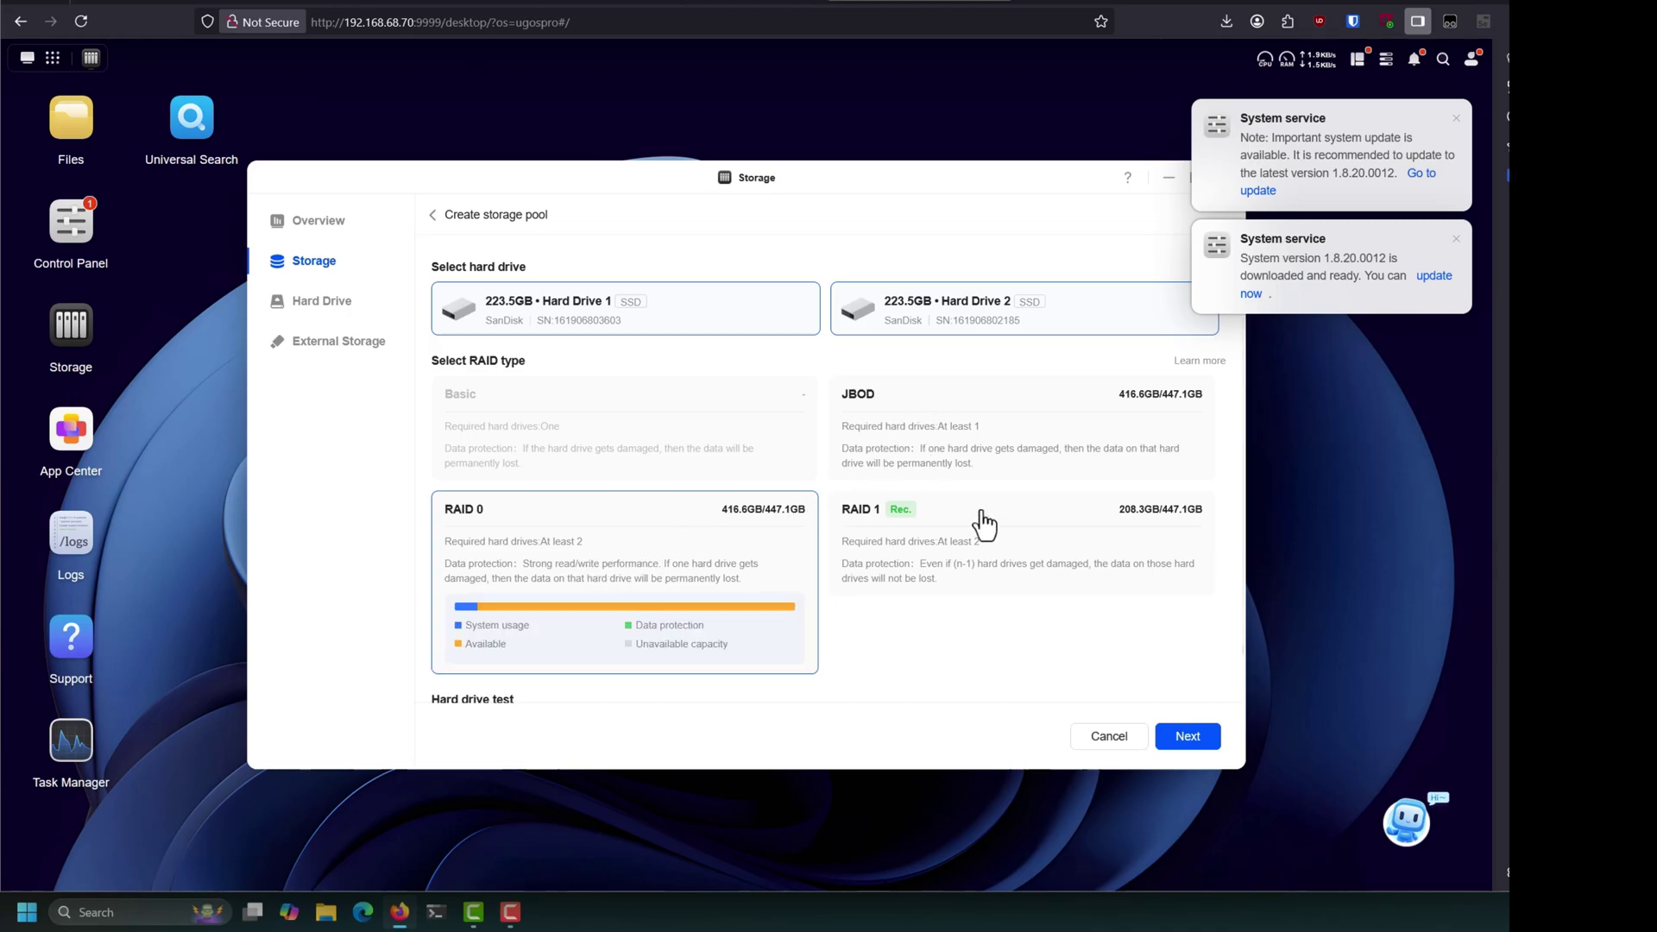
click(1199, 740)
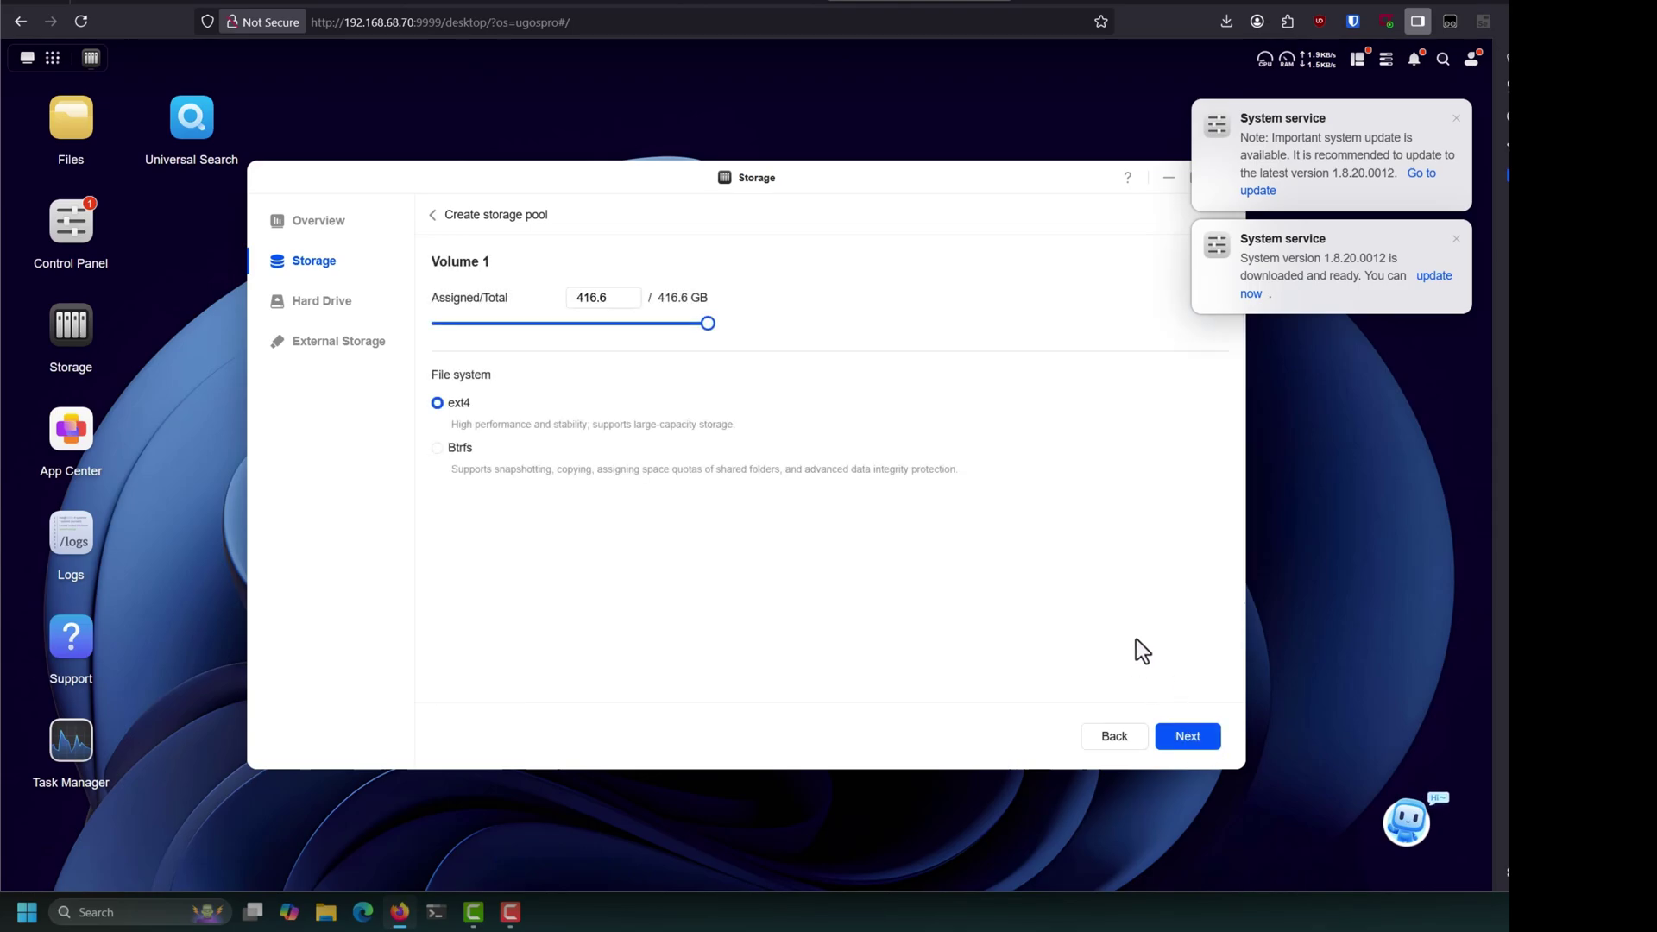
click(1208, 739)
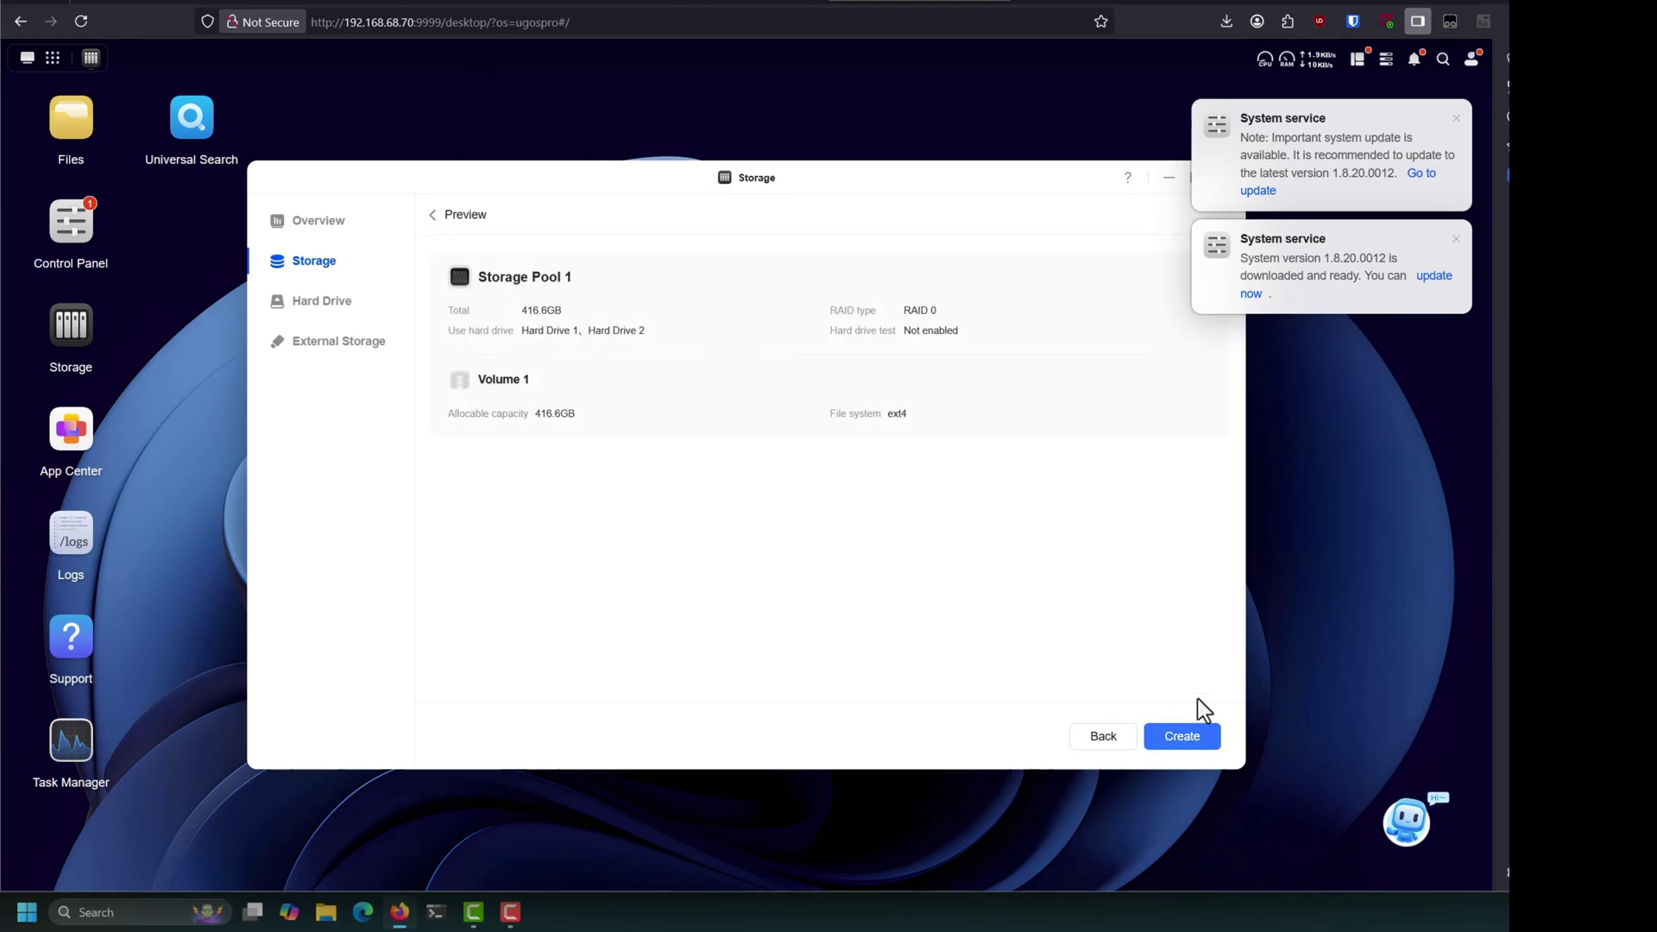
Create the pool and volume, agreeing to format both drives and confirming with the account password
click(1200, 745)
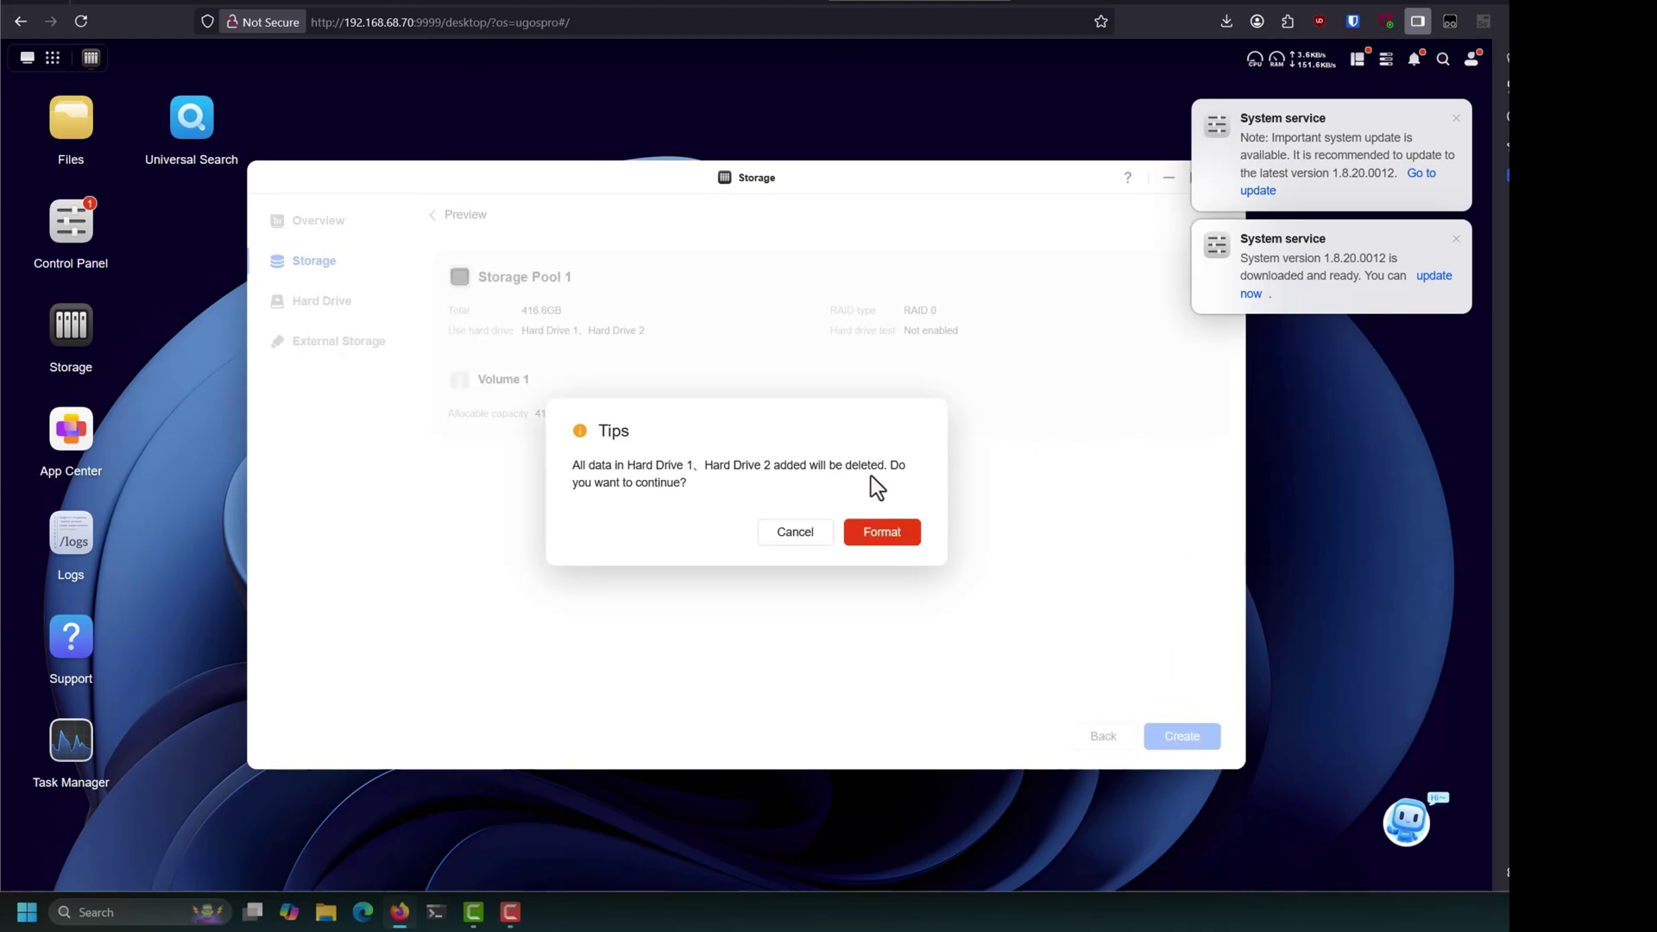
click(901, 536)
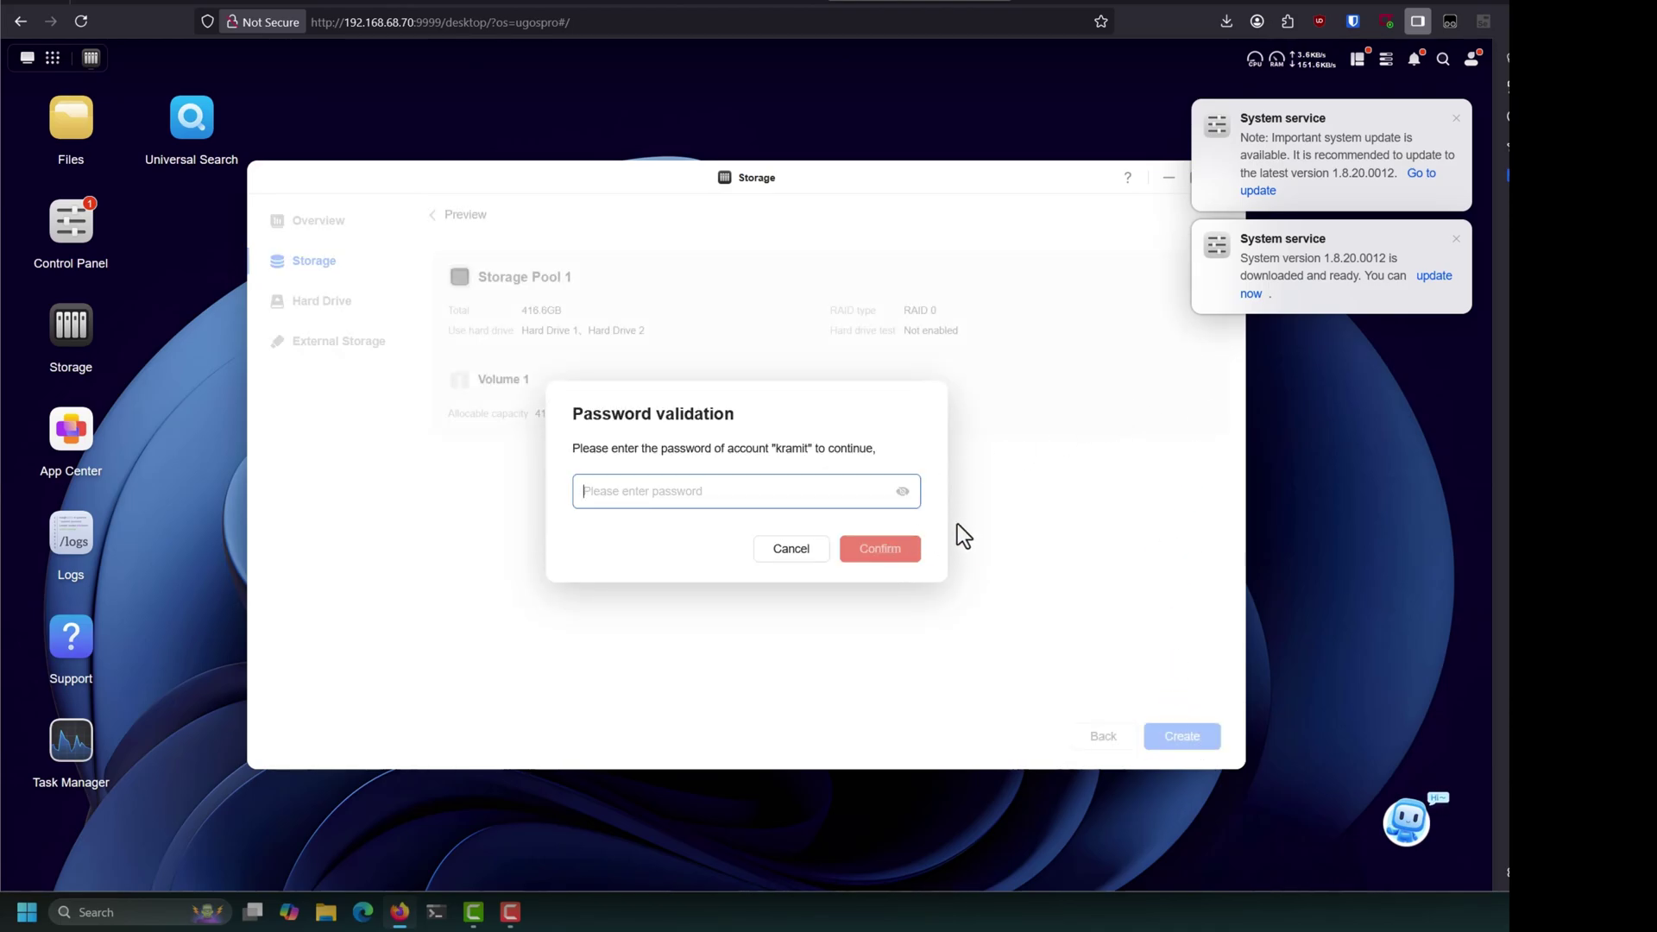
text(*********)
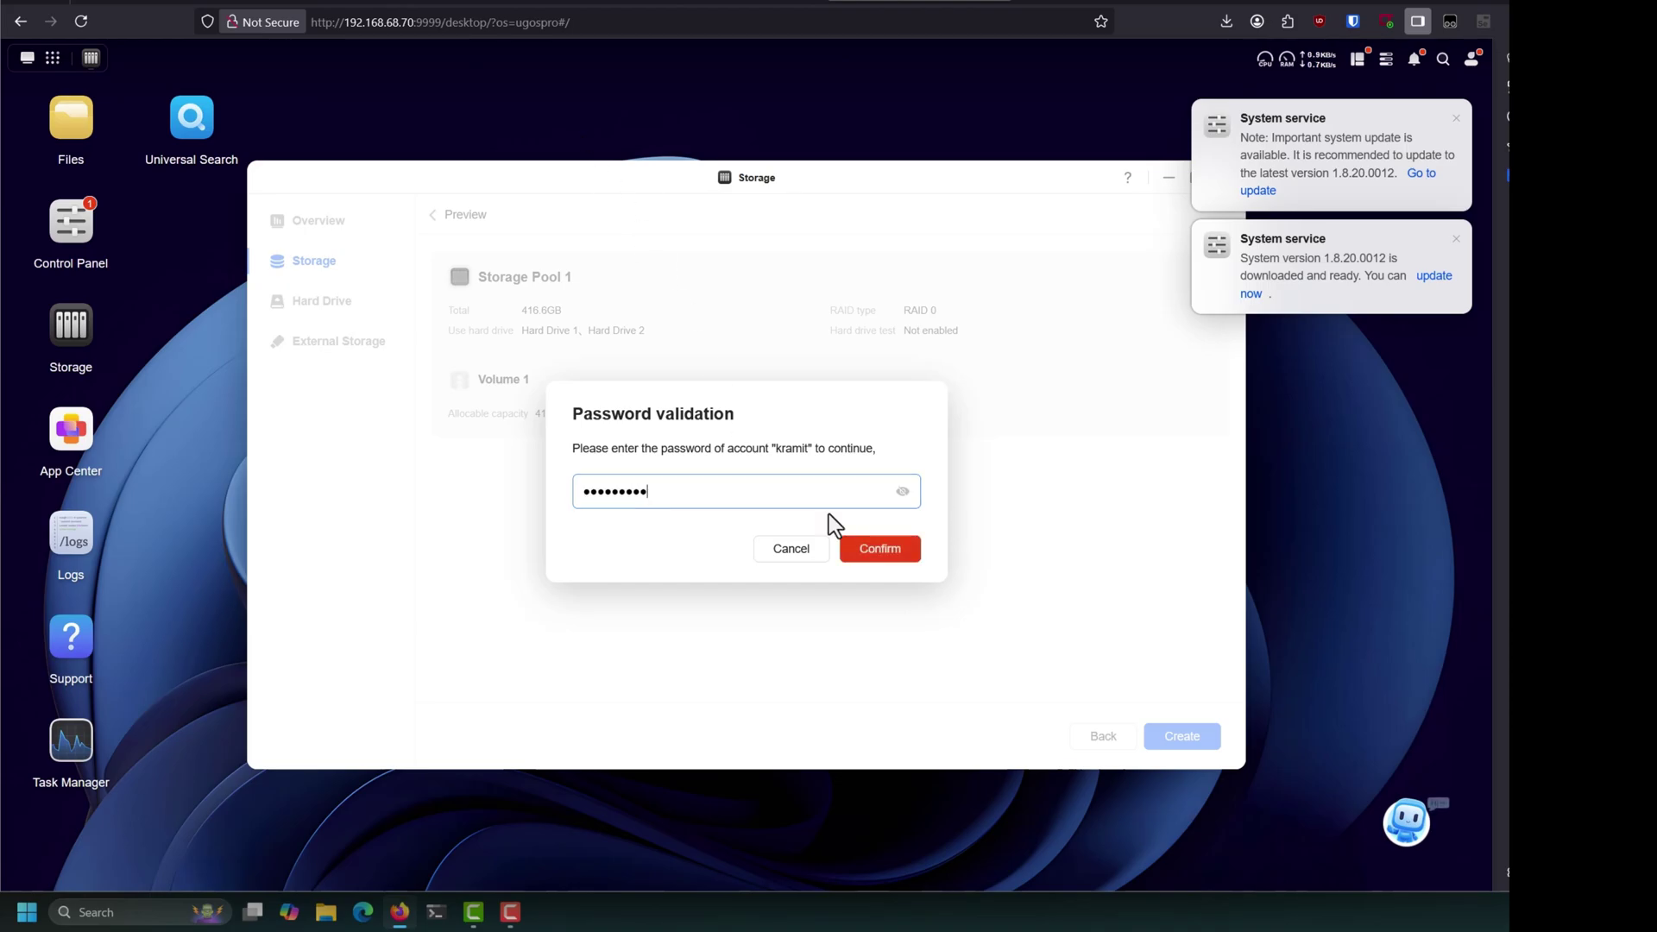
click(887, 557)
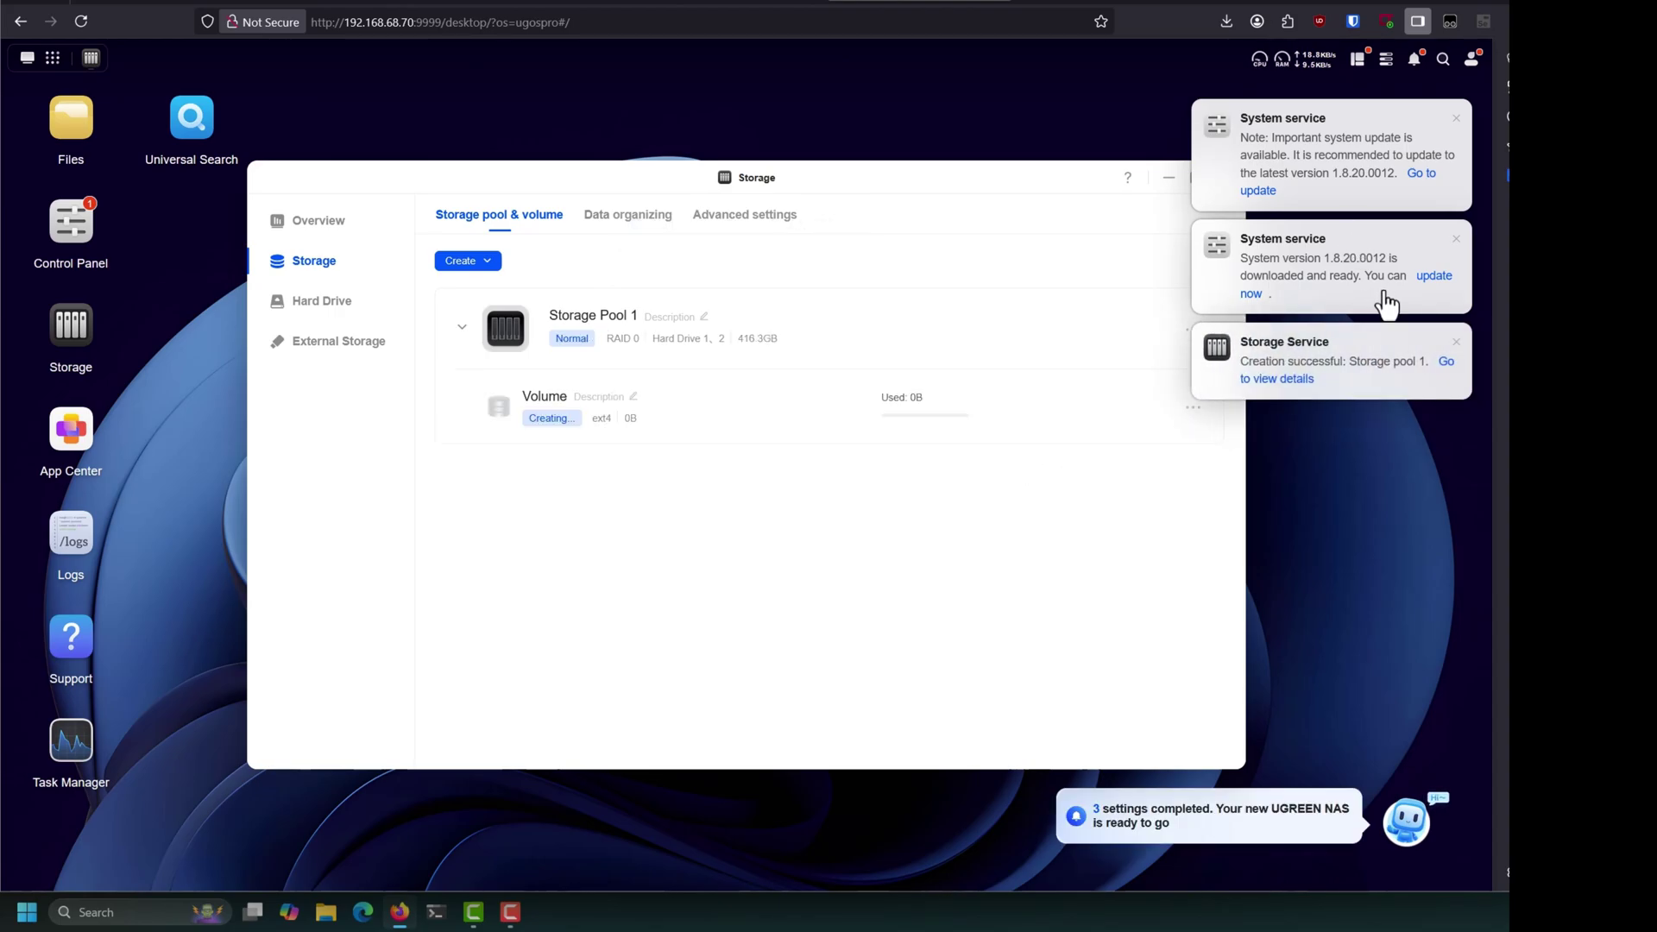
Dismiss the three system update notifications
click(1456, 342)
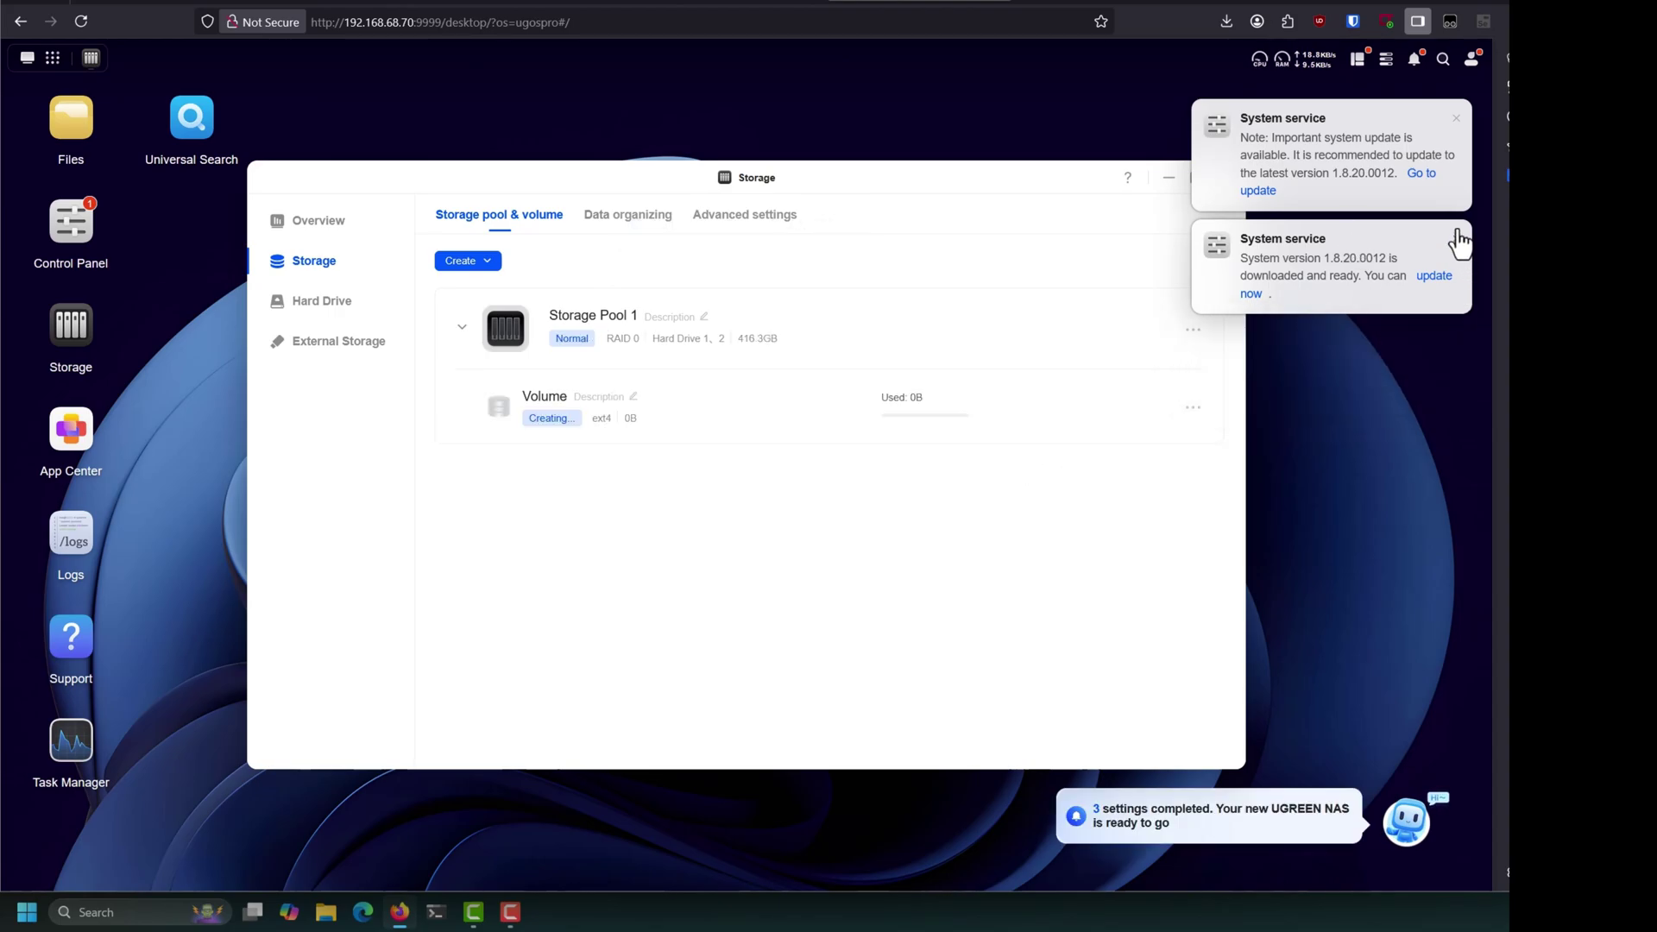
click(1456, 239)
click(1455, 120)
mouse_move(1307, 73)
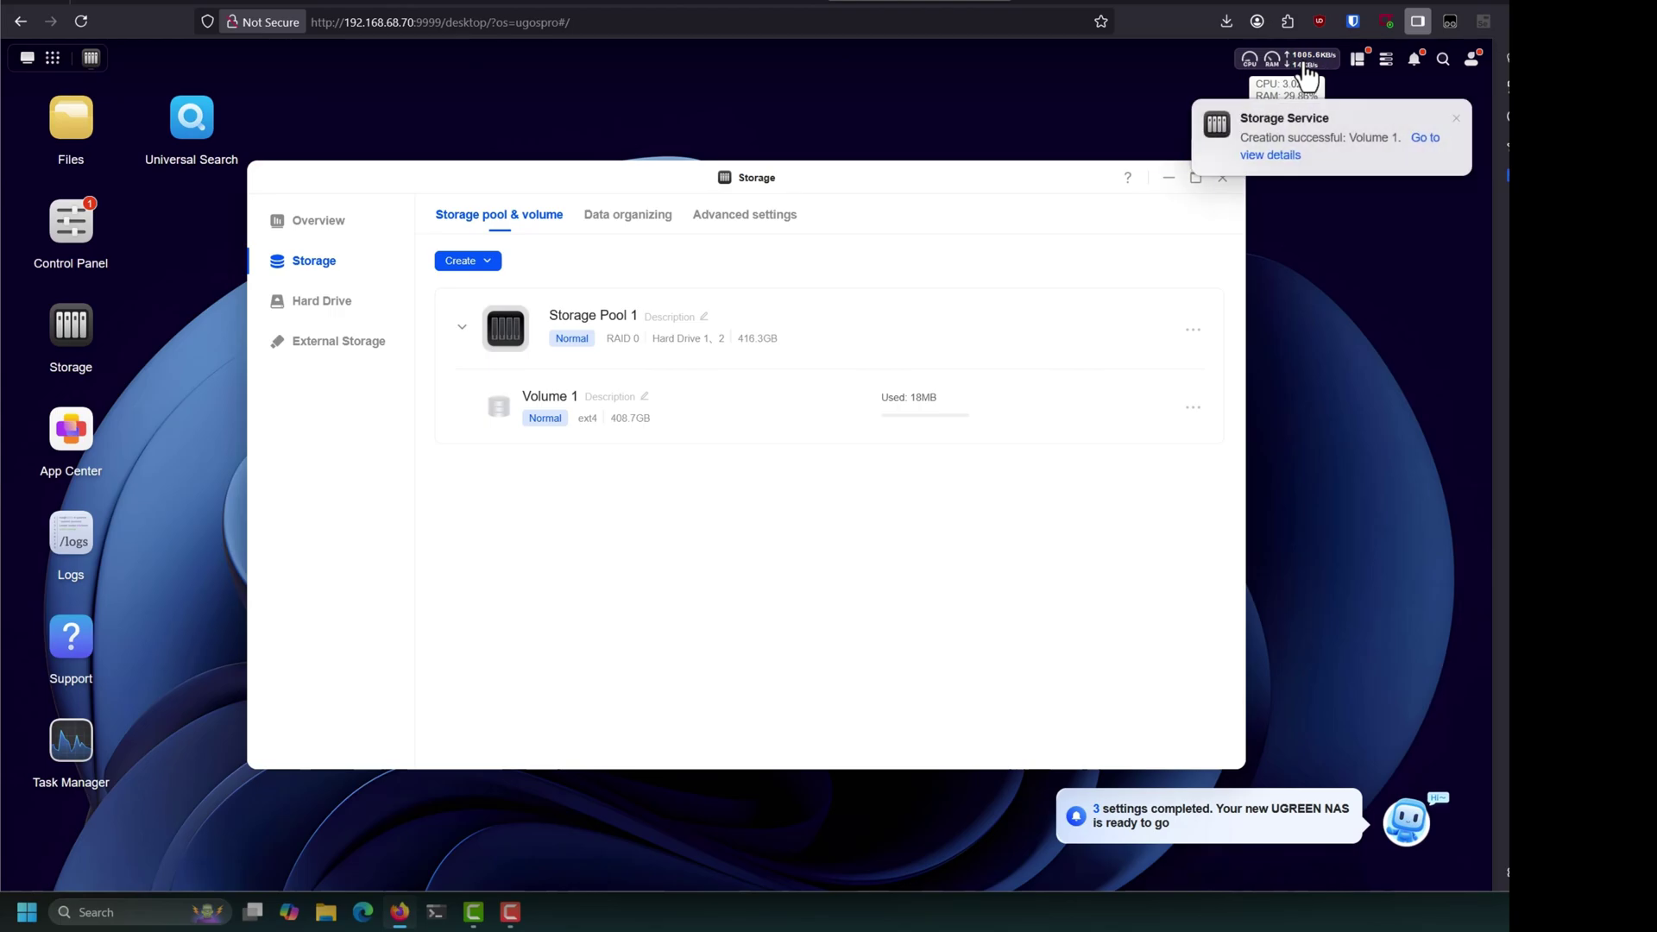
Dismiss the volume success notice and review the status overview, task list, notifications and account menu
click(1456, 119)
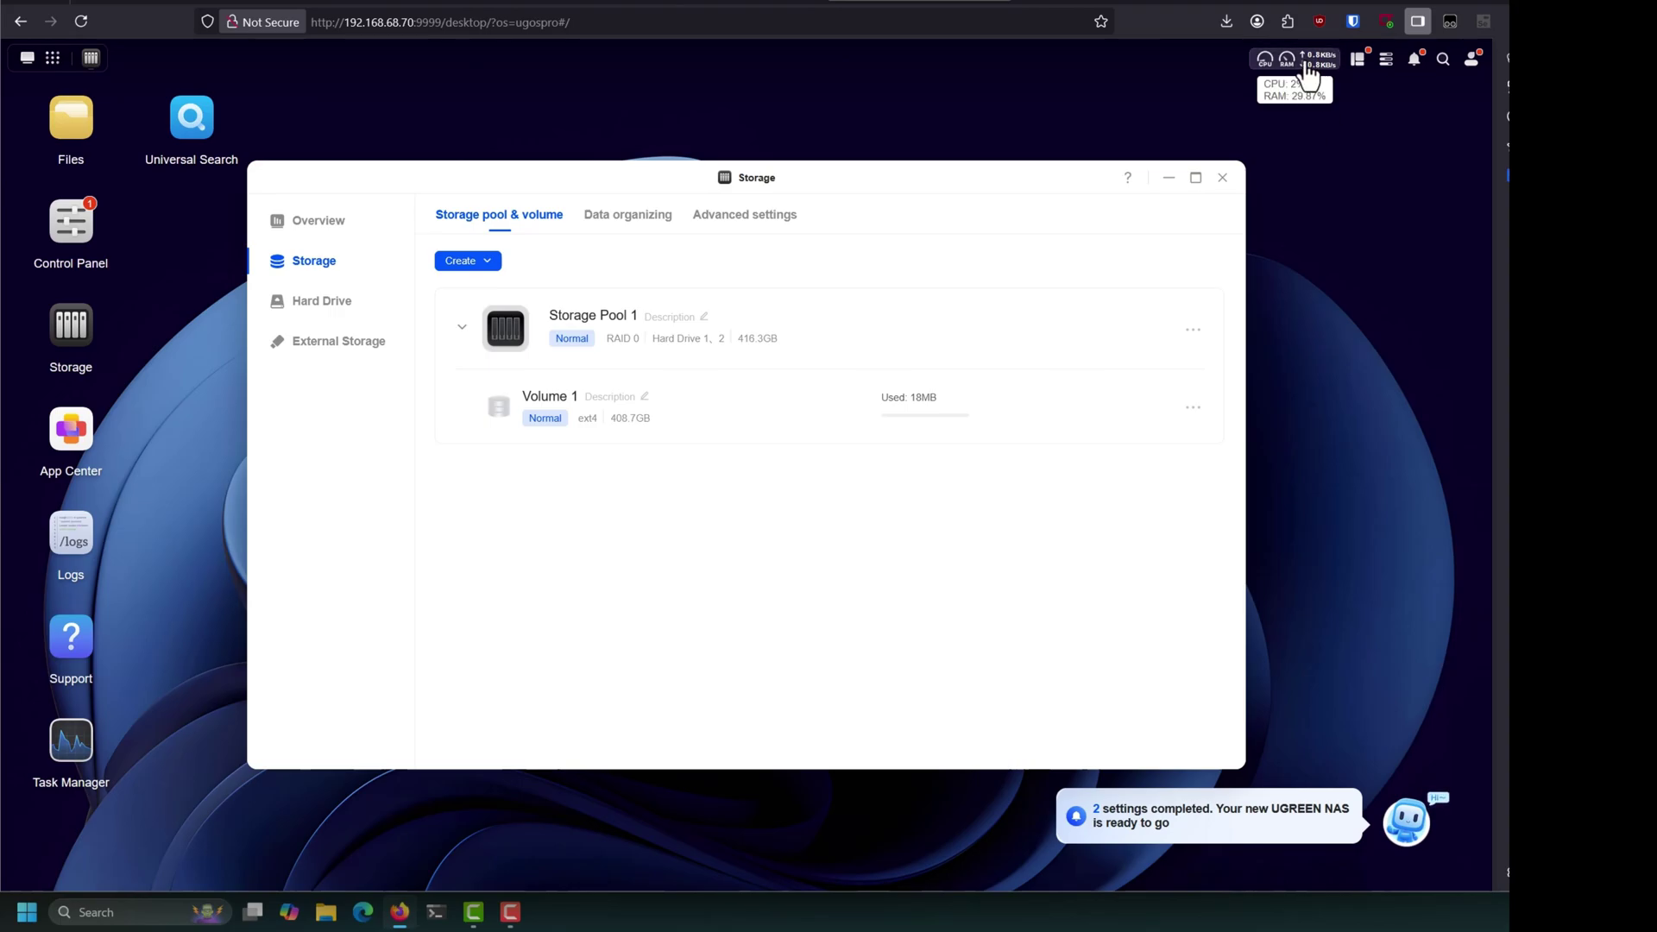
click(1361, 61)
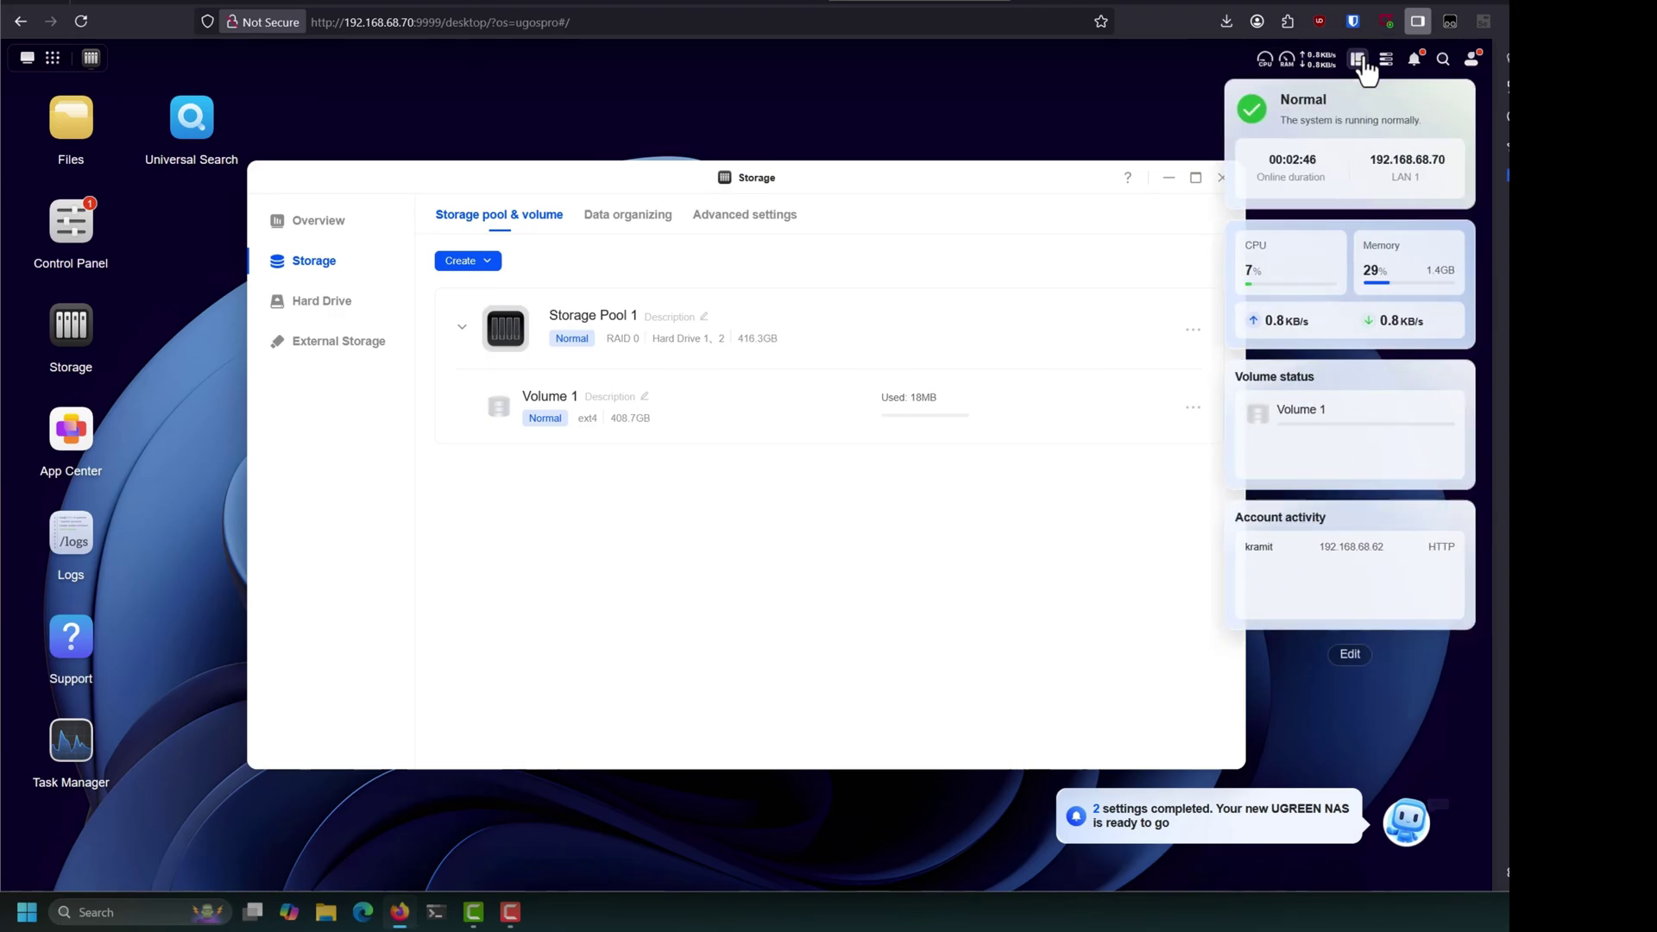
click(1361, 60)
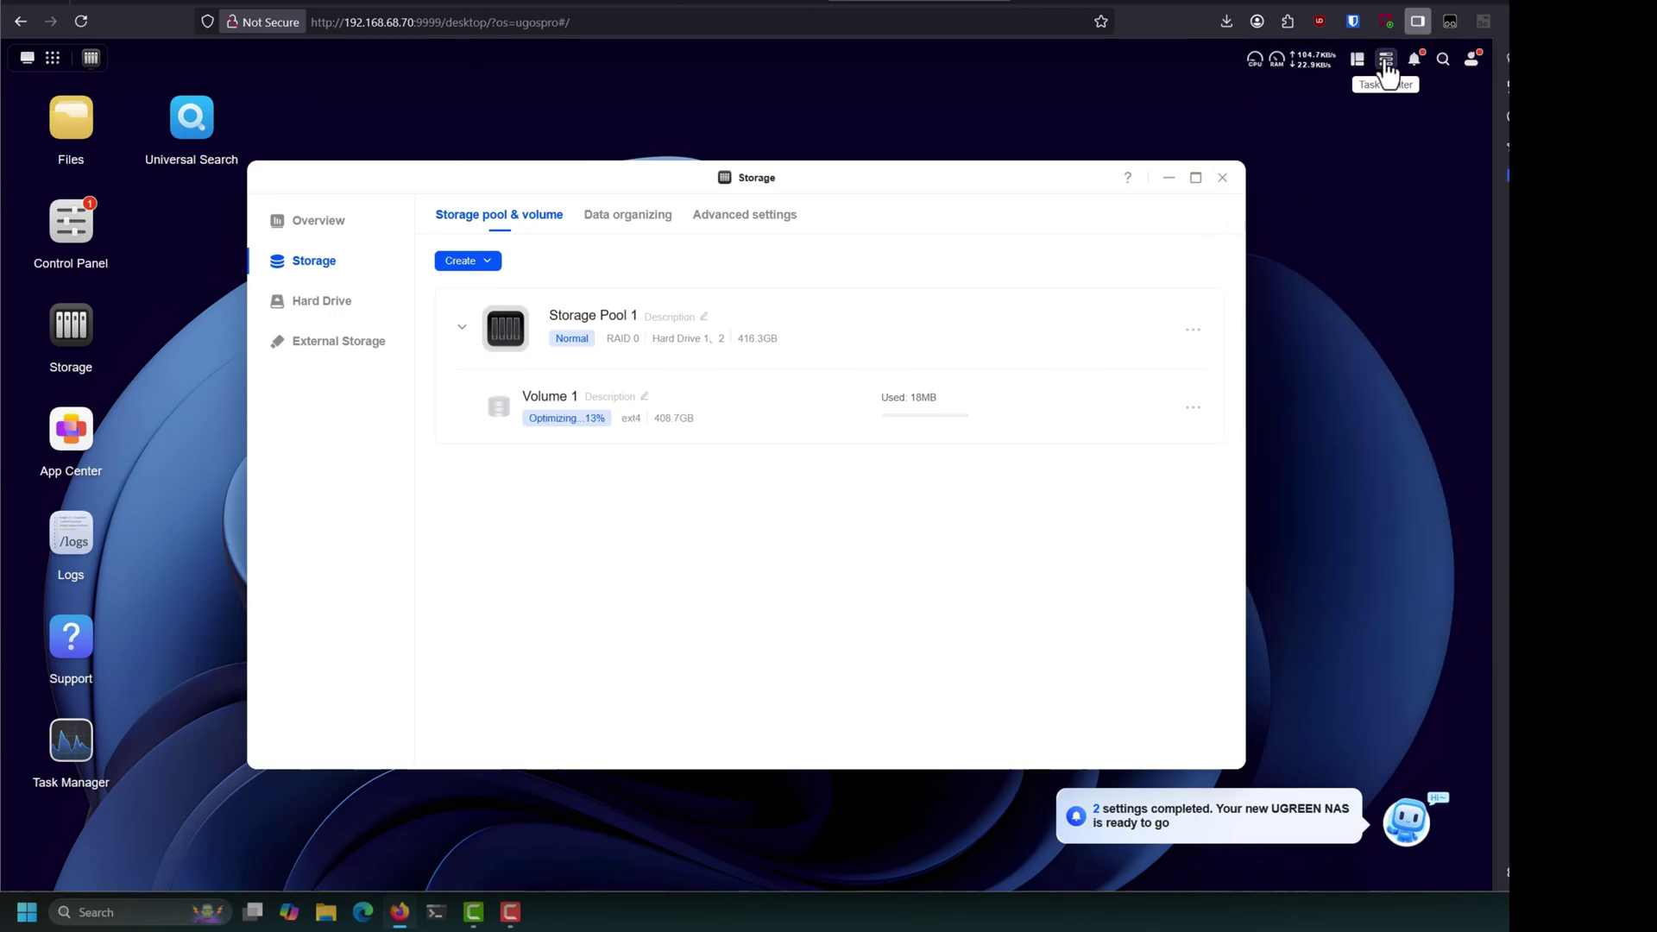
click(1385, 61)
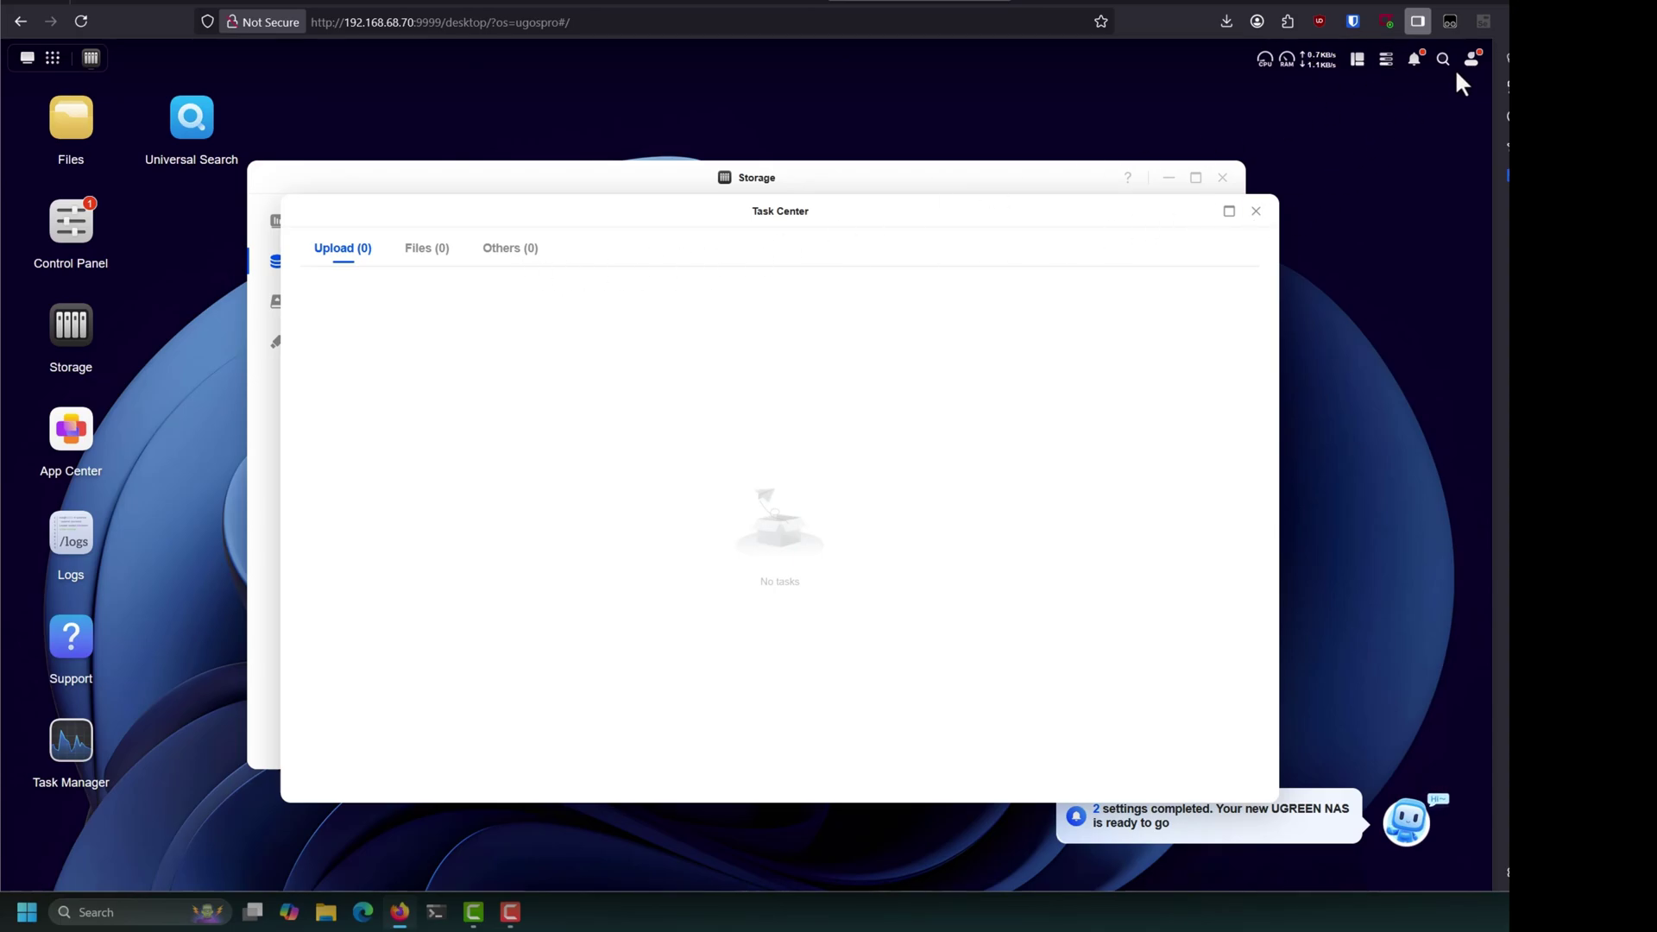
click(1413, 60)
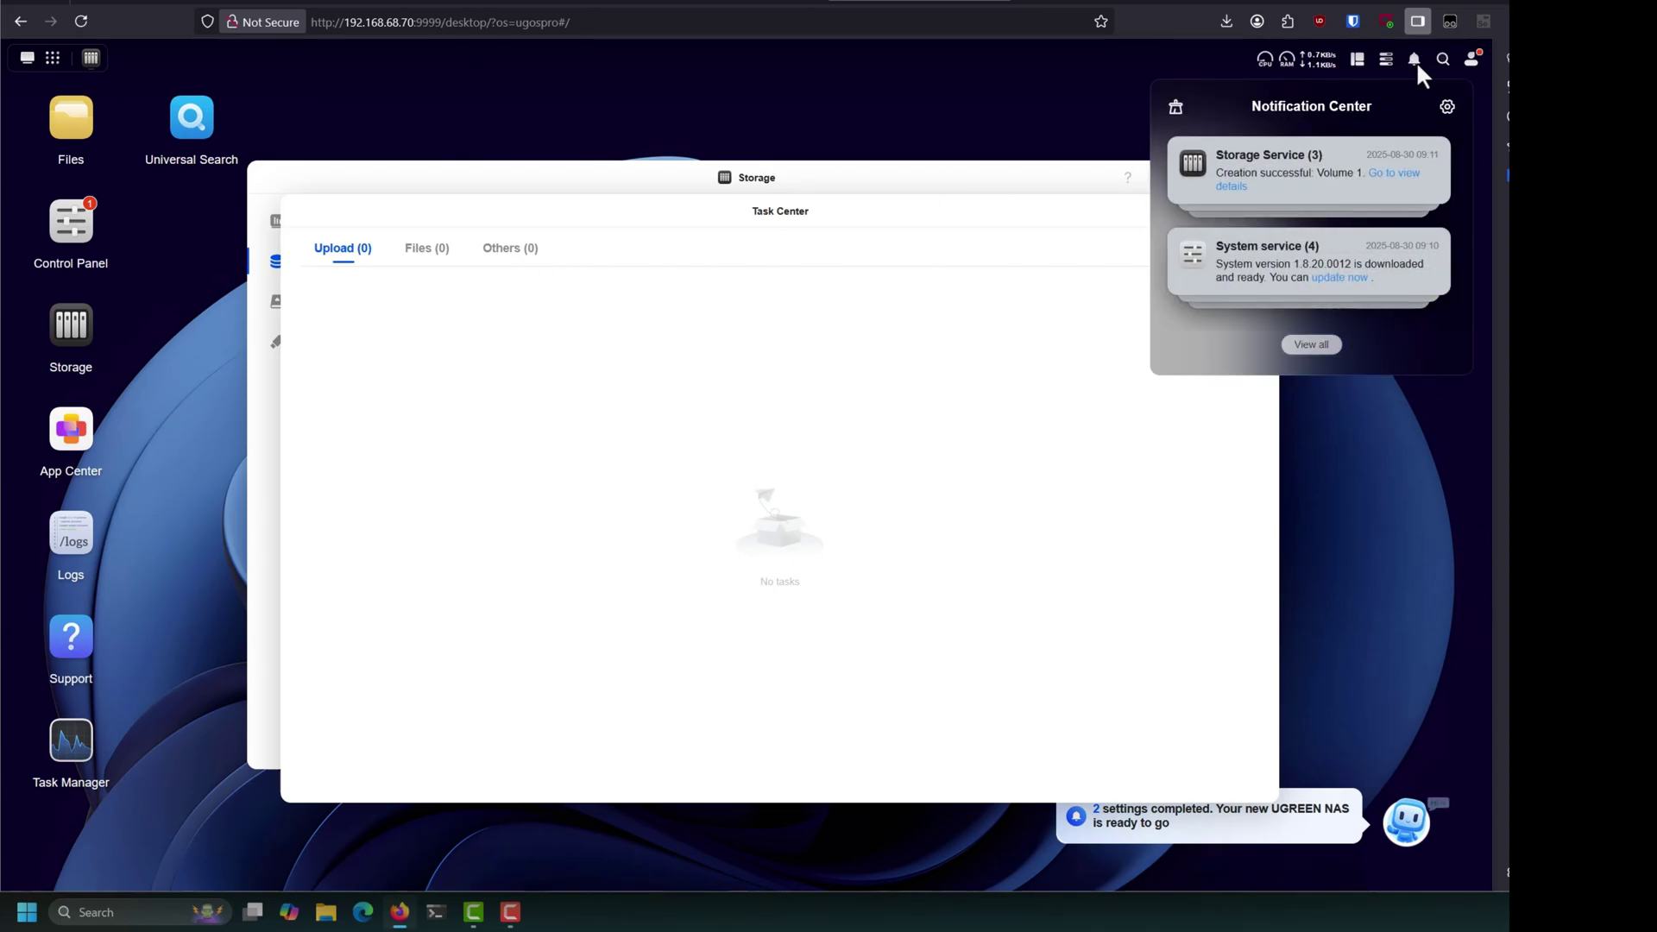
click(1471, 59)
click(1471, 59)
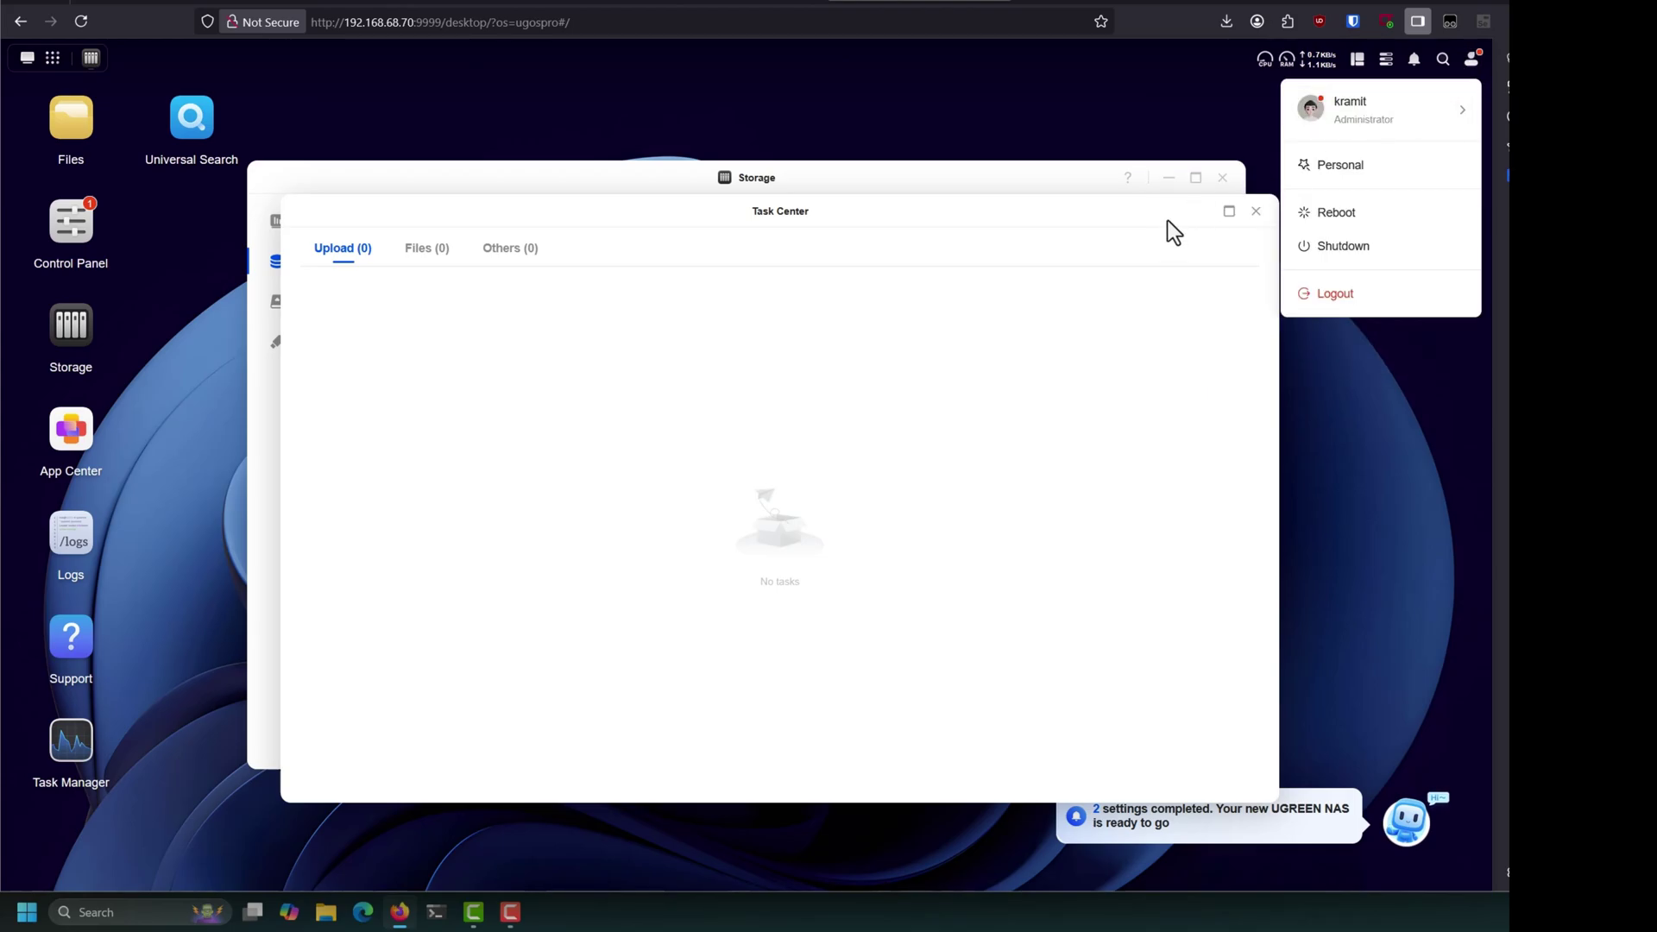
click(1255, 210)
click(1256, 211)
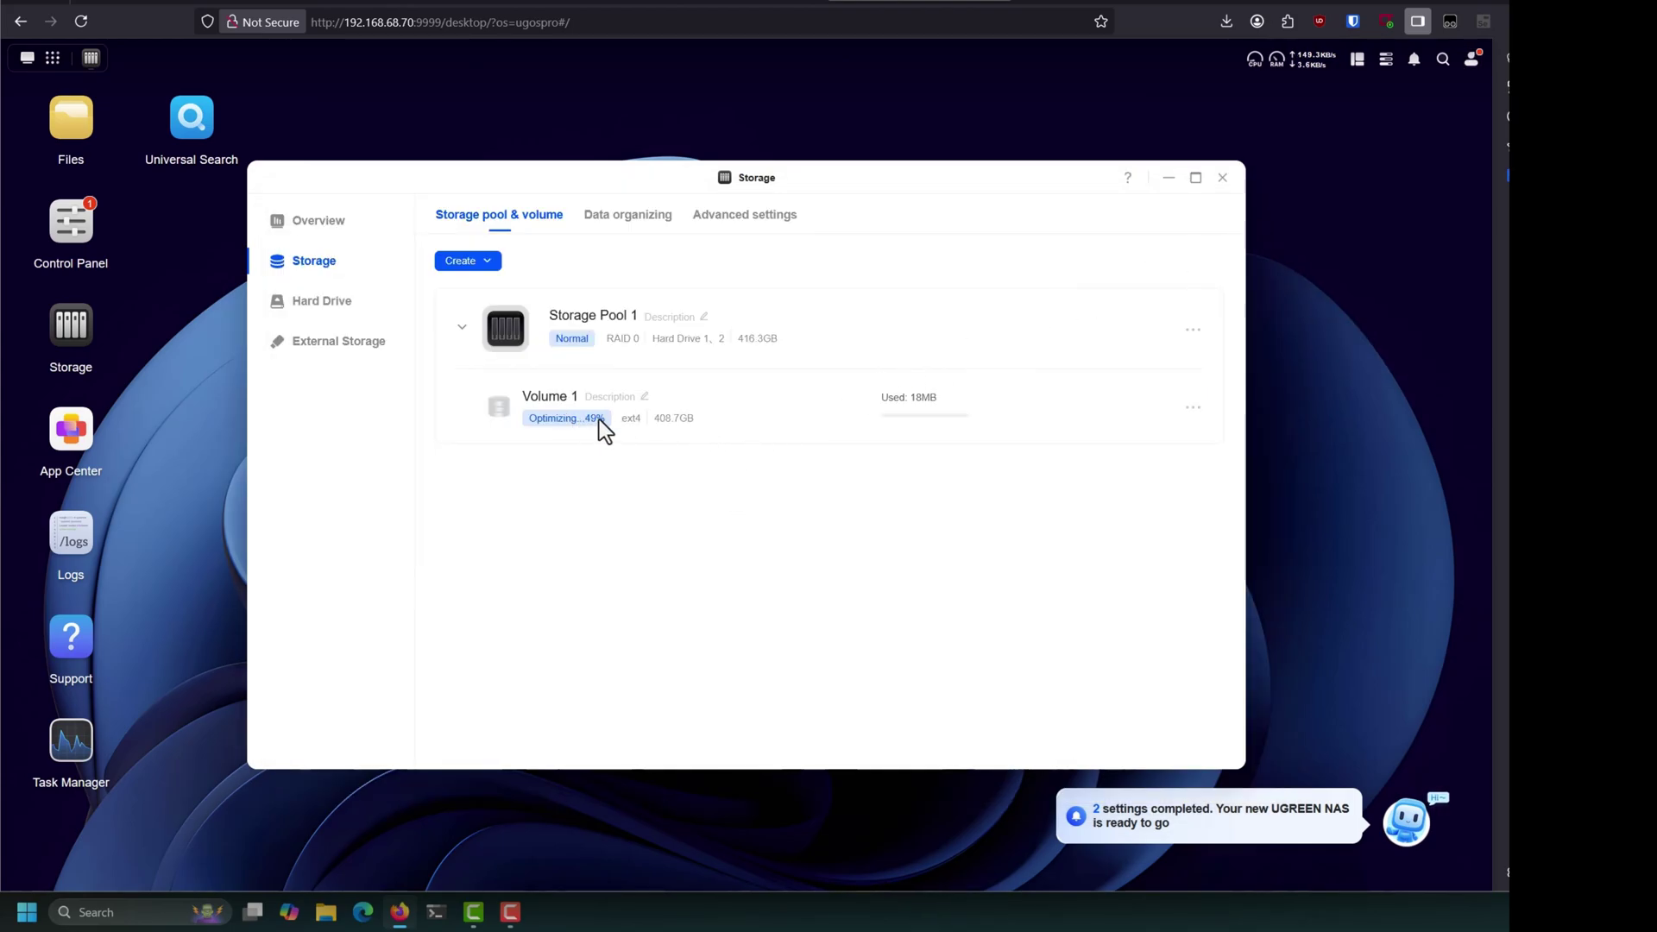
Expand and collapse the setup checklist to check volume creation progress
click(1093, 818)
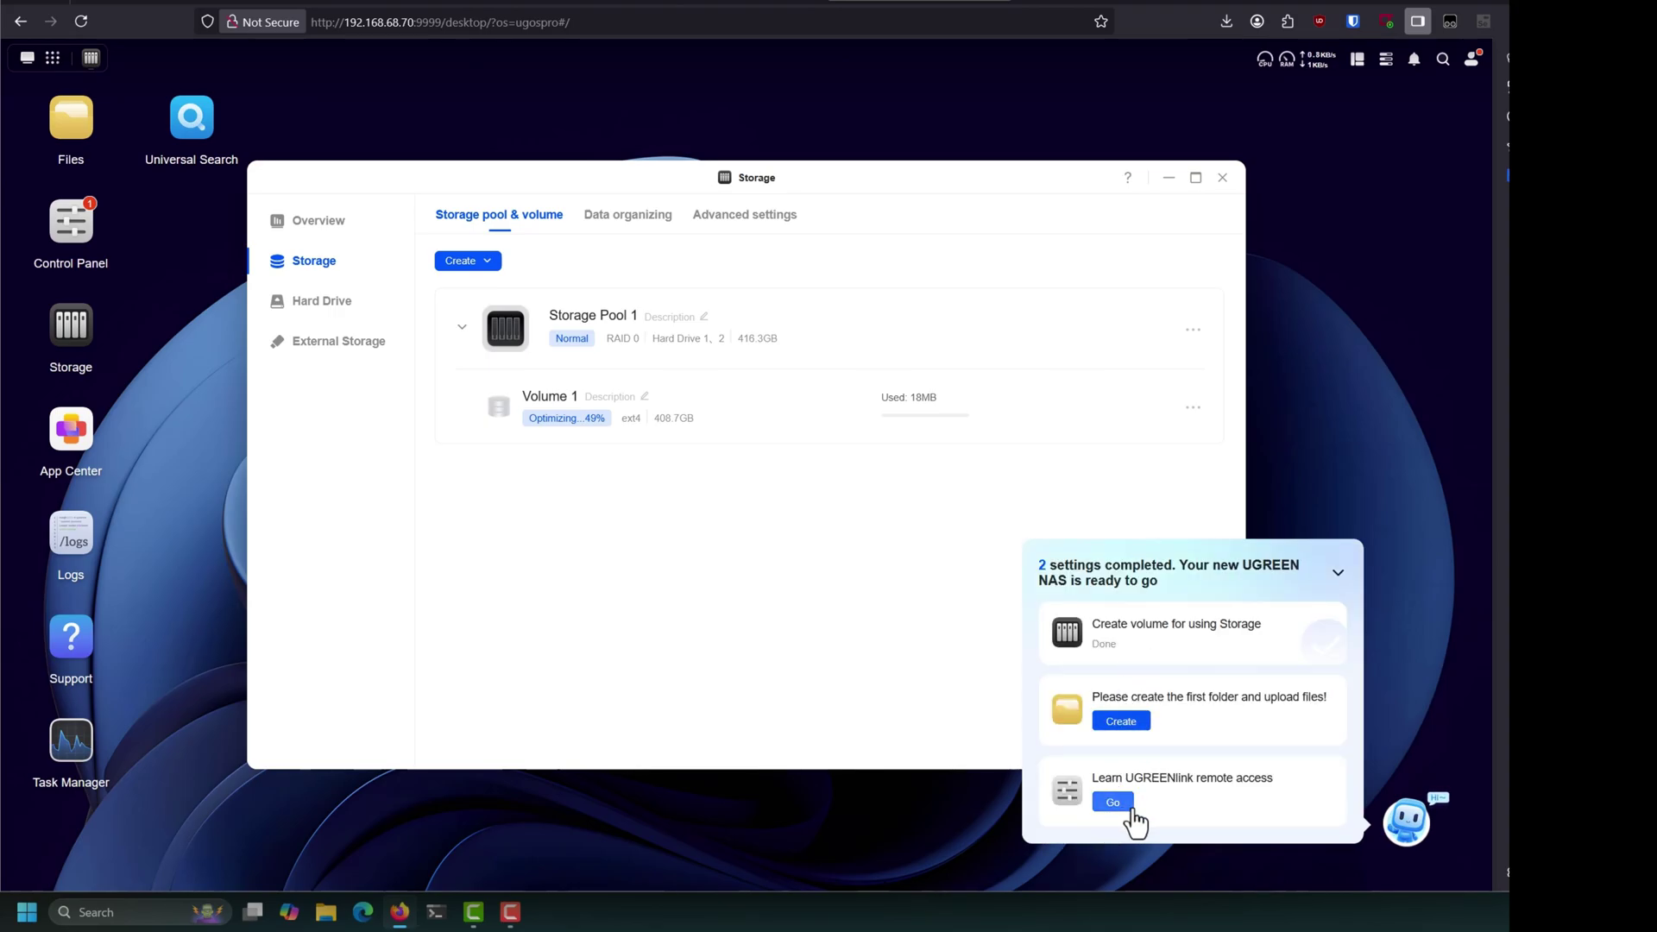
click(1338, 571)
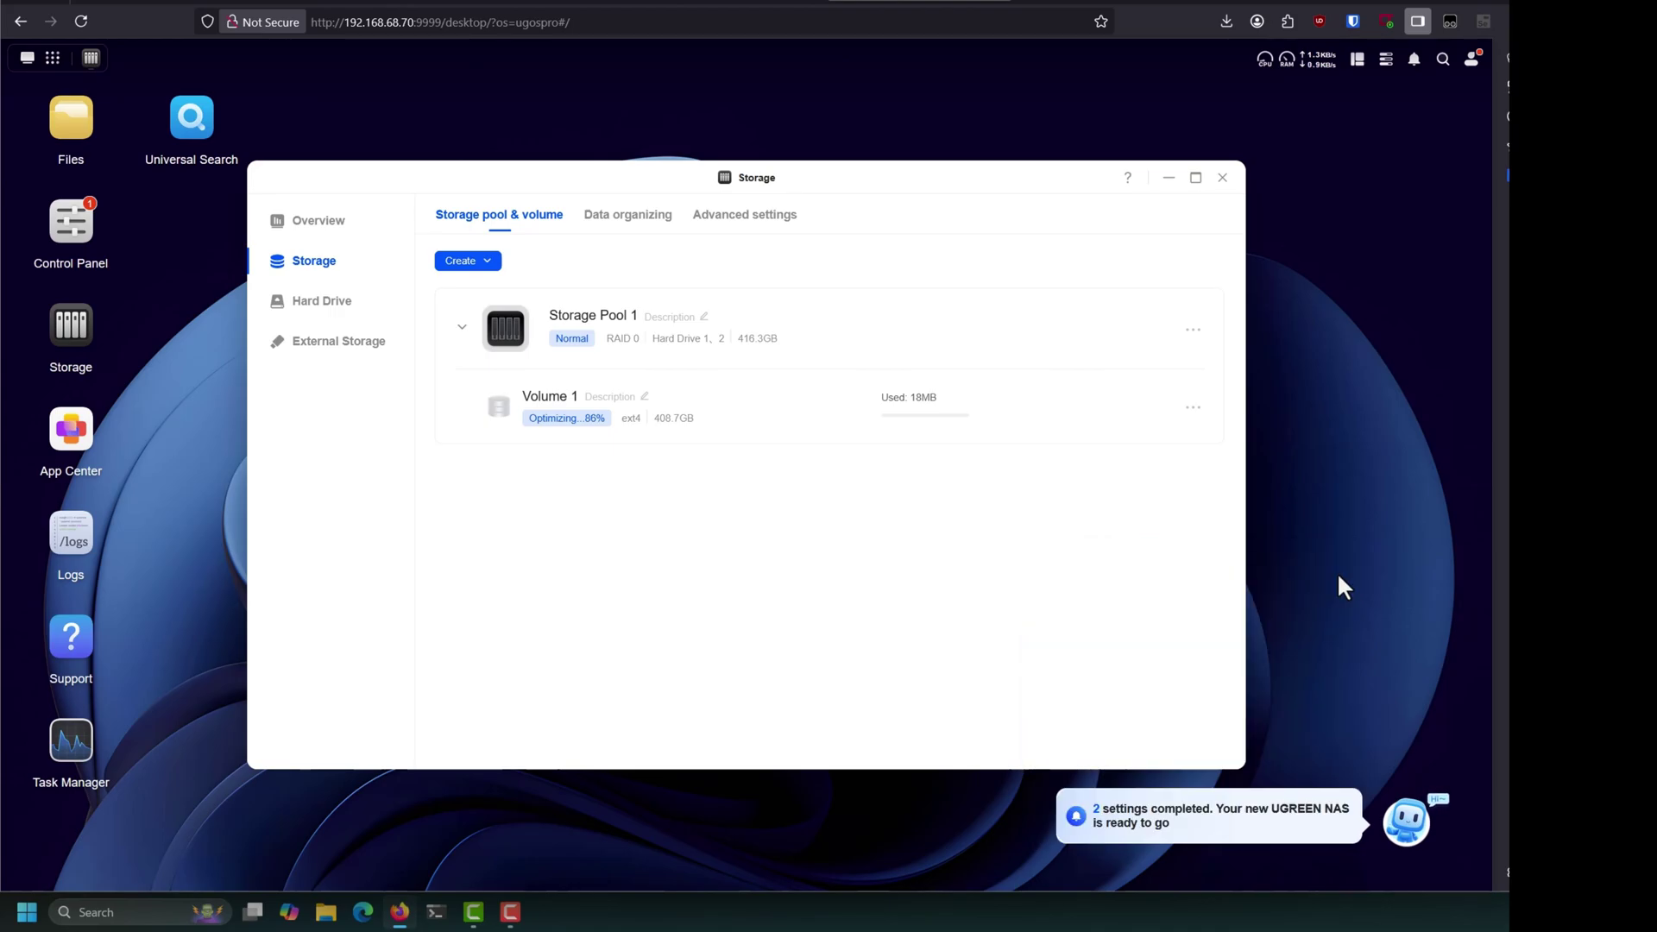
click(1405, 824)
click(1405, 821)
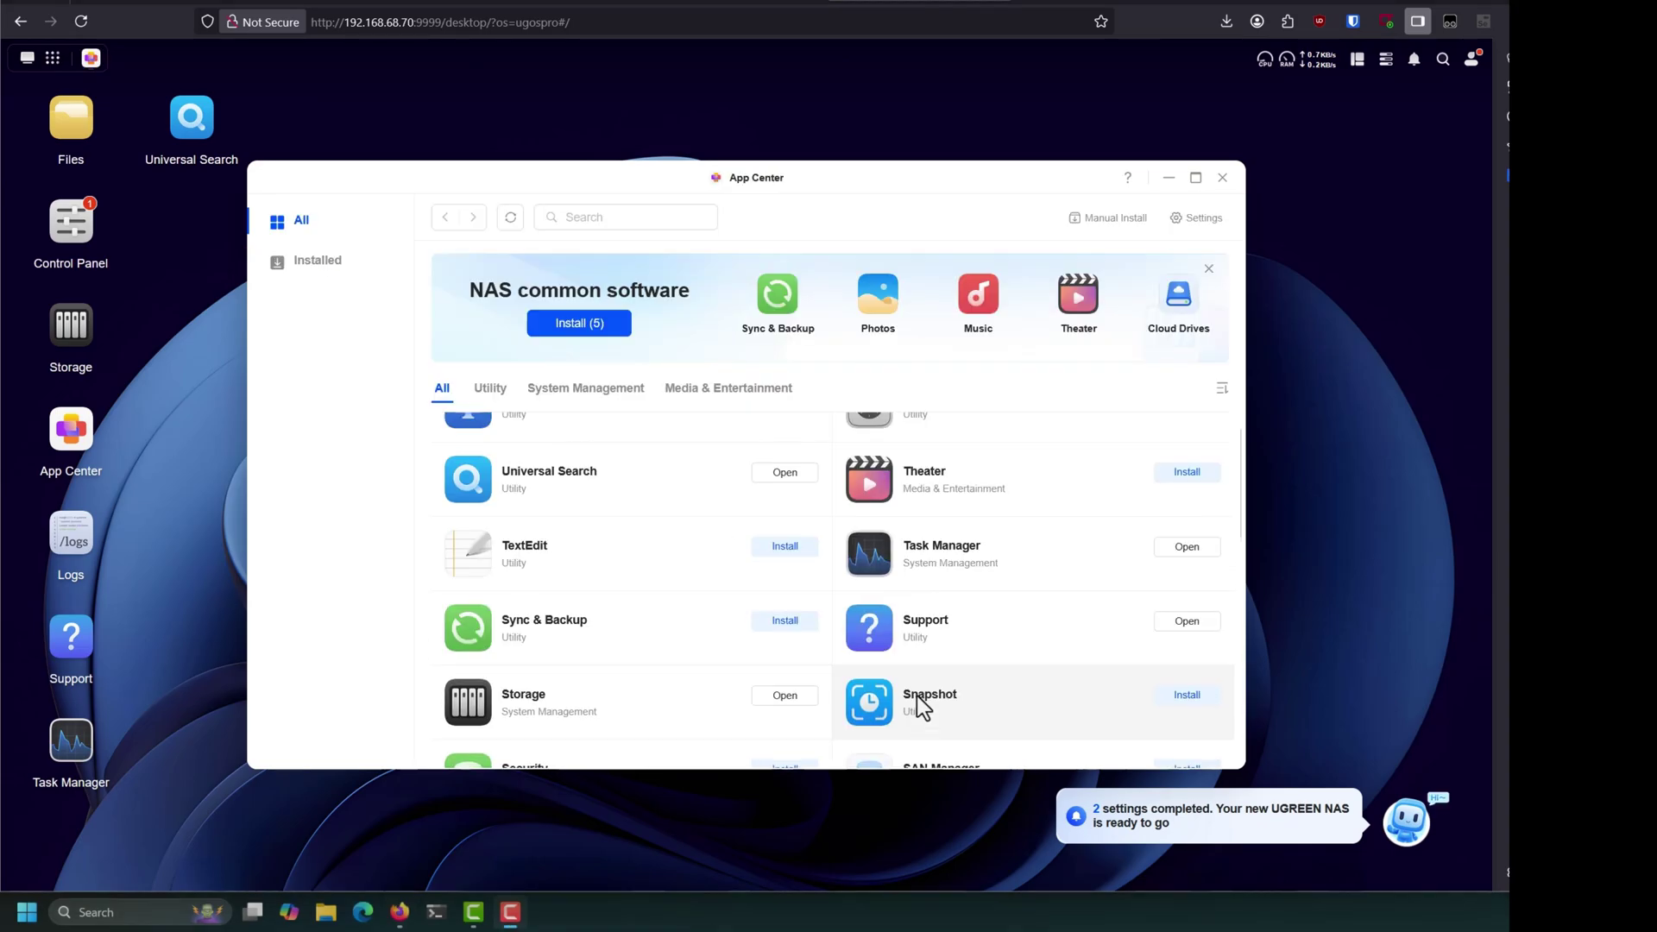
Dismiss the software banner and install the Virtual Machine app on Volume 1
scroll(916, 695, up, 1)
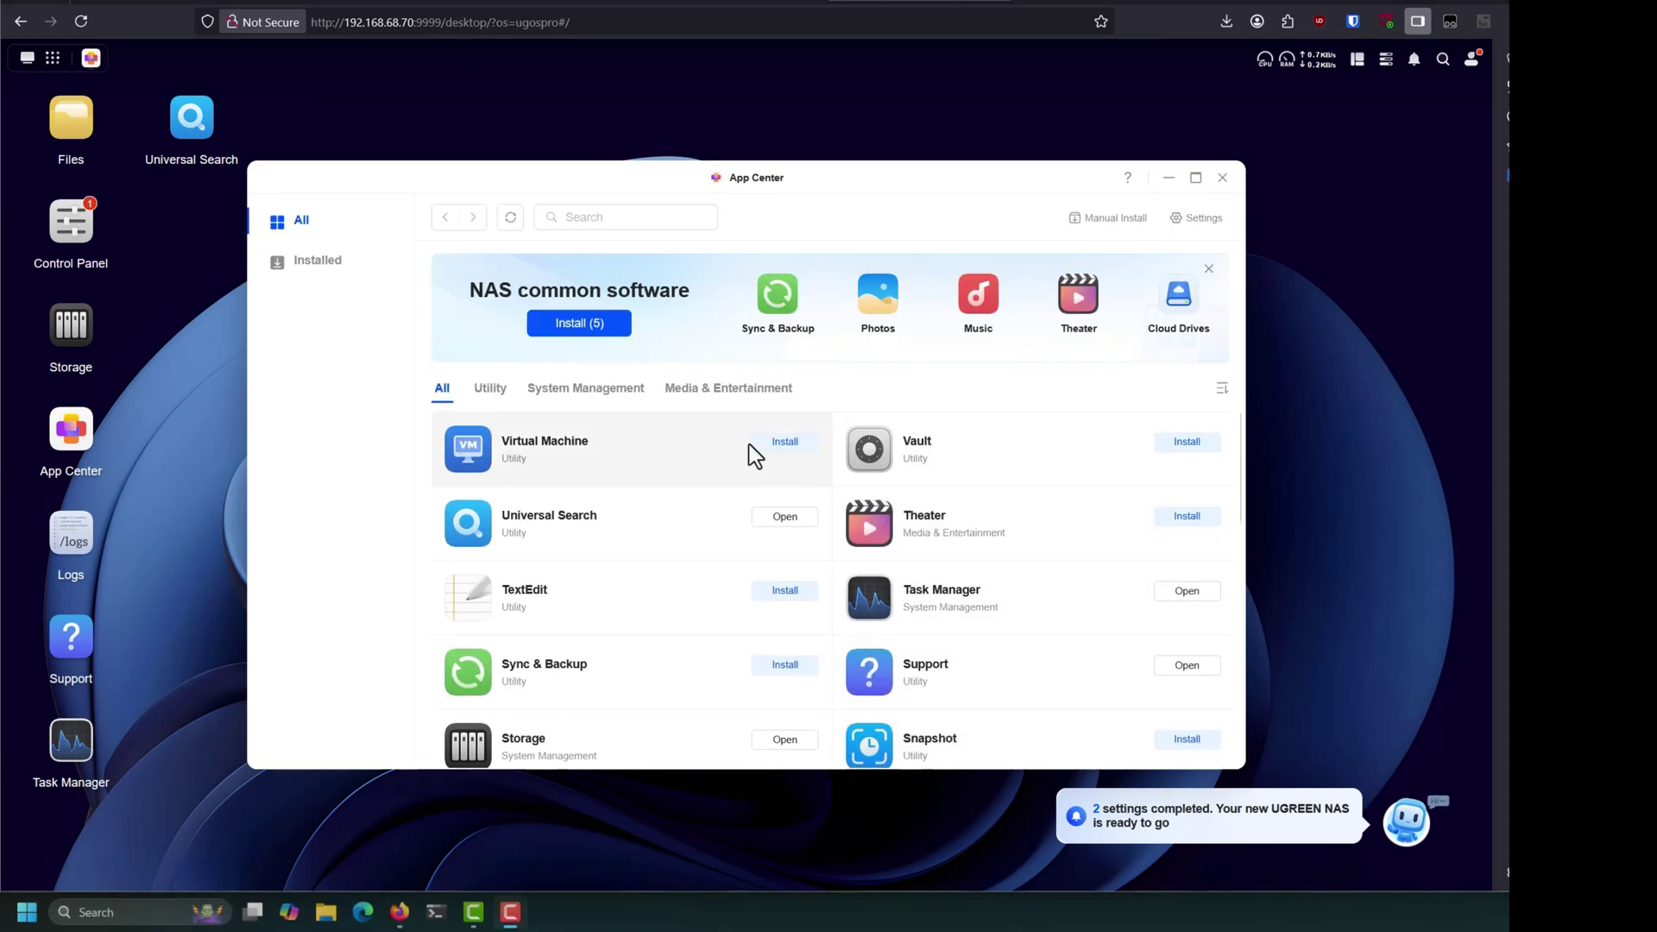
click(1208, 268)
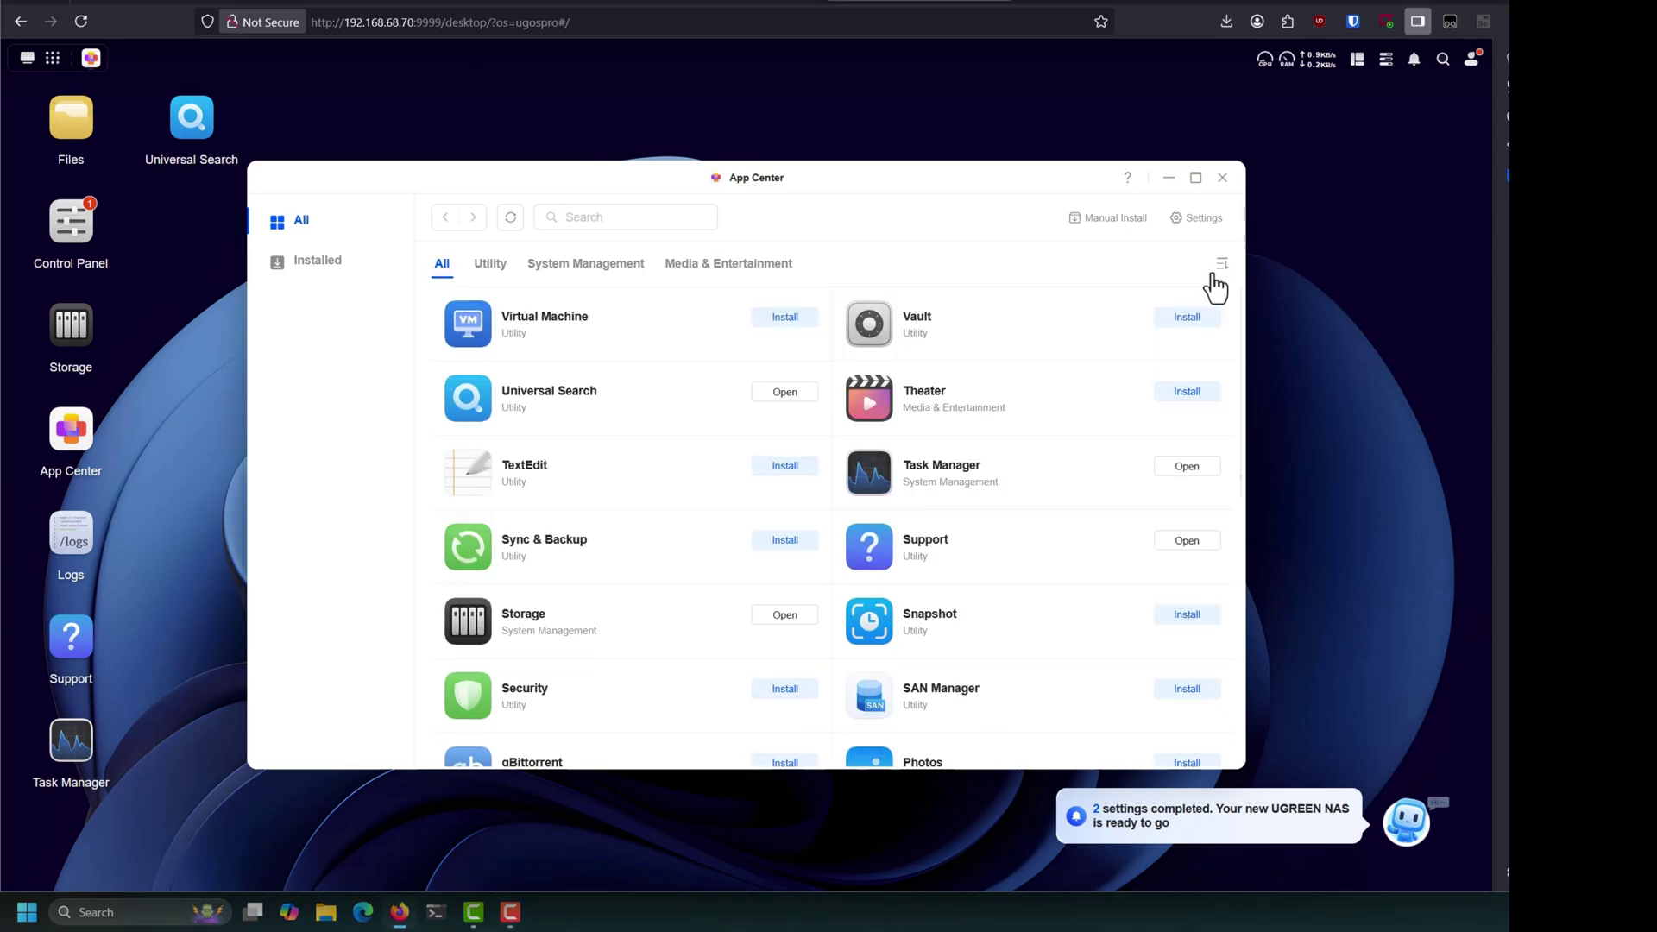
click(498, 267)
click(457, 267)
click(785, 317)
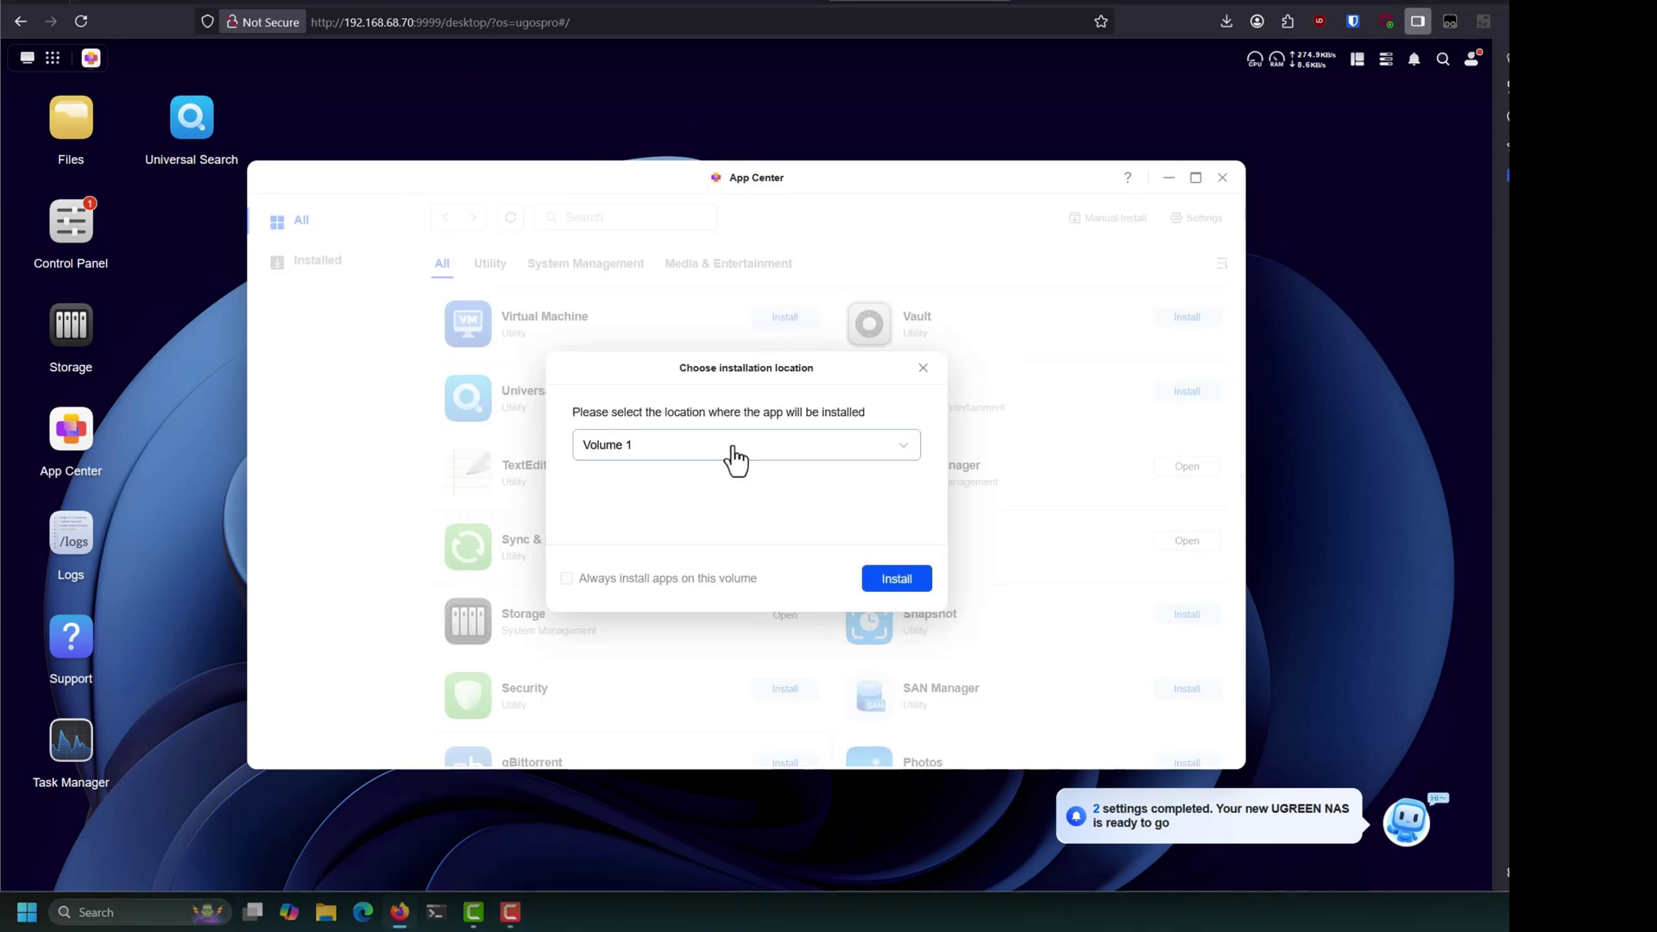
click(834, 447)
click(756, 558)
click(897, 578)
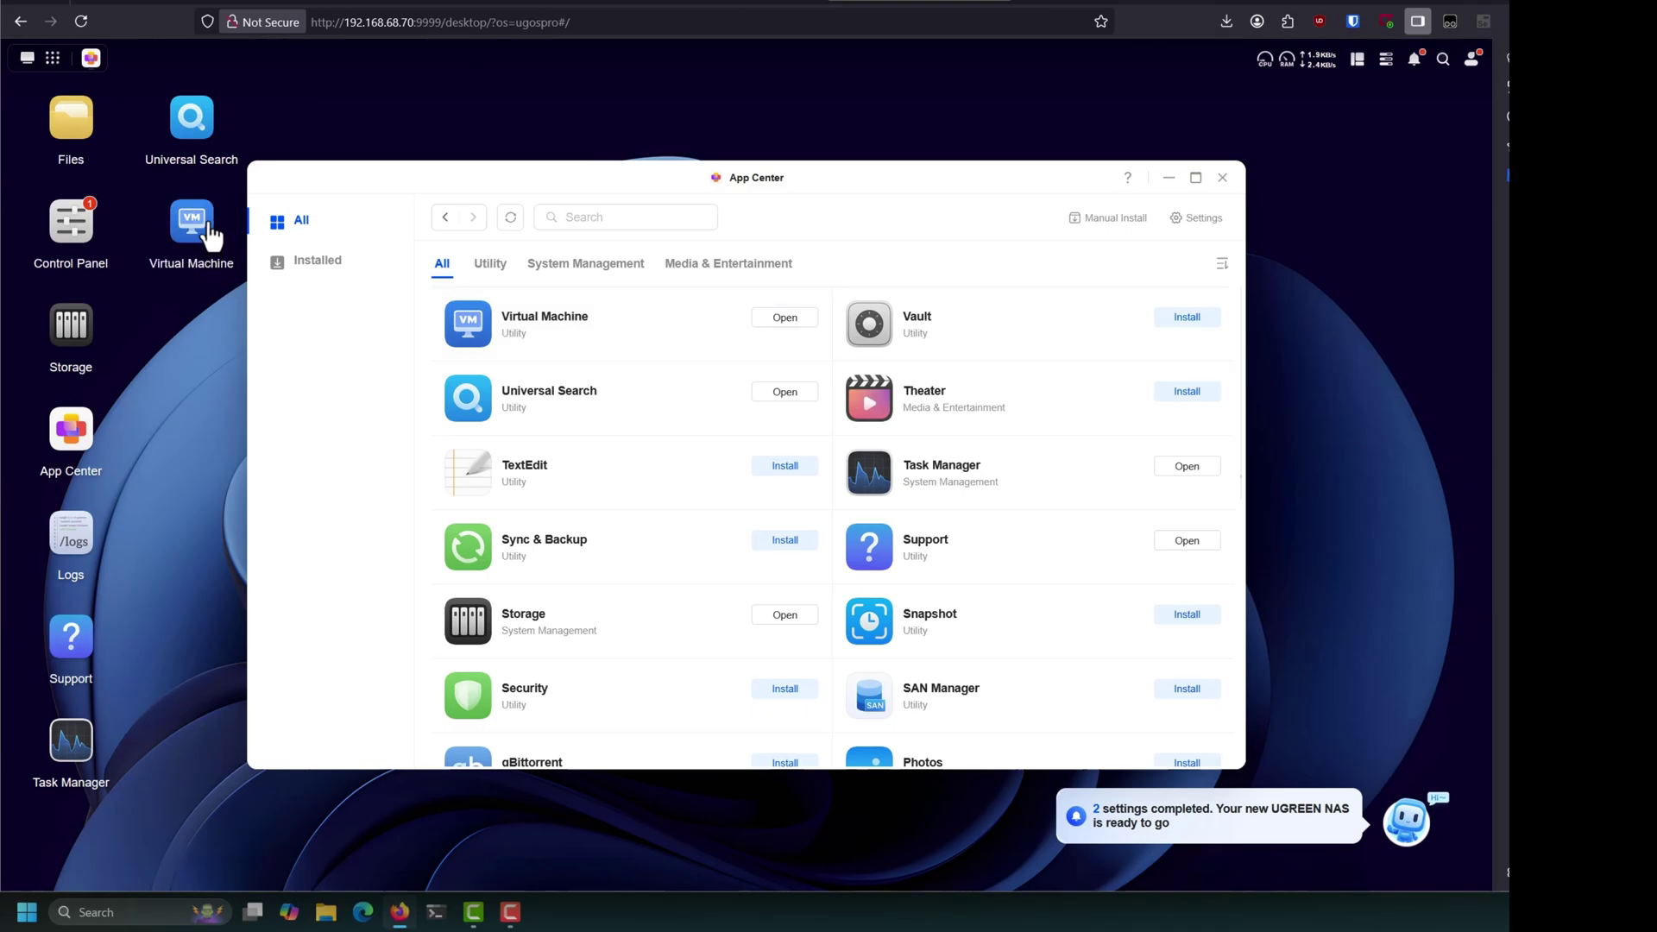
Launch Virtual Machine and choose Volume 1 for storing VM data
click(209, 228)
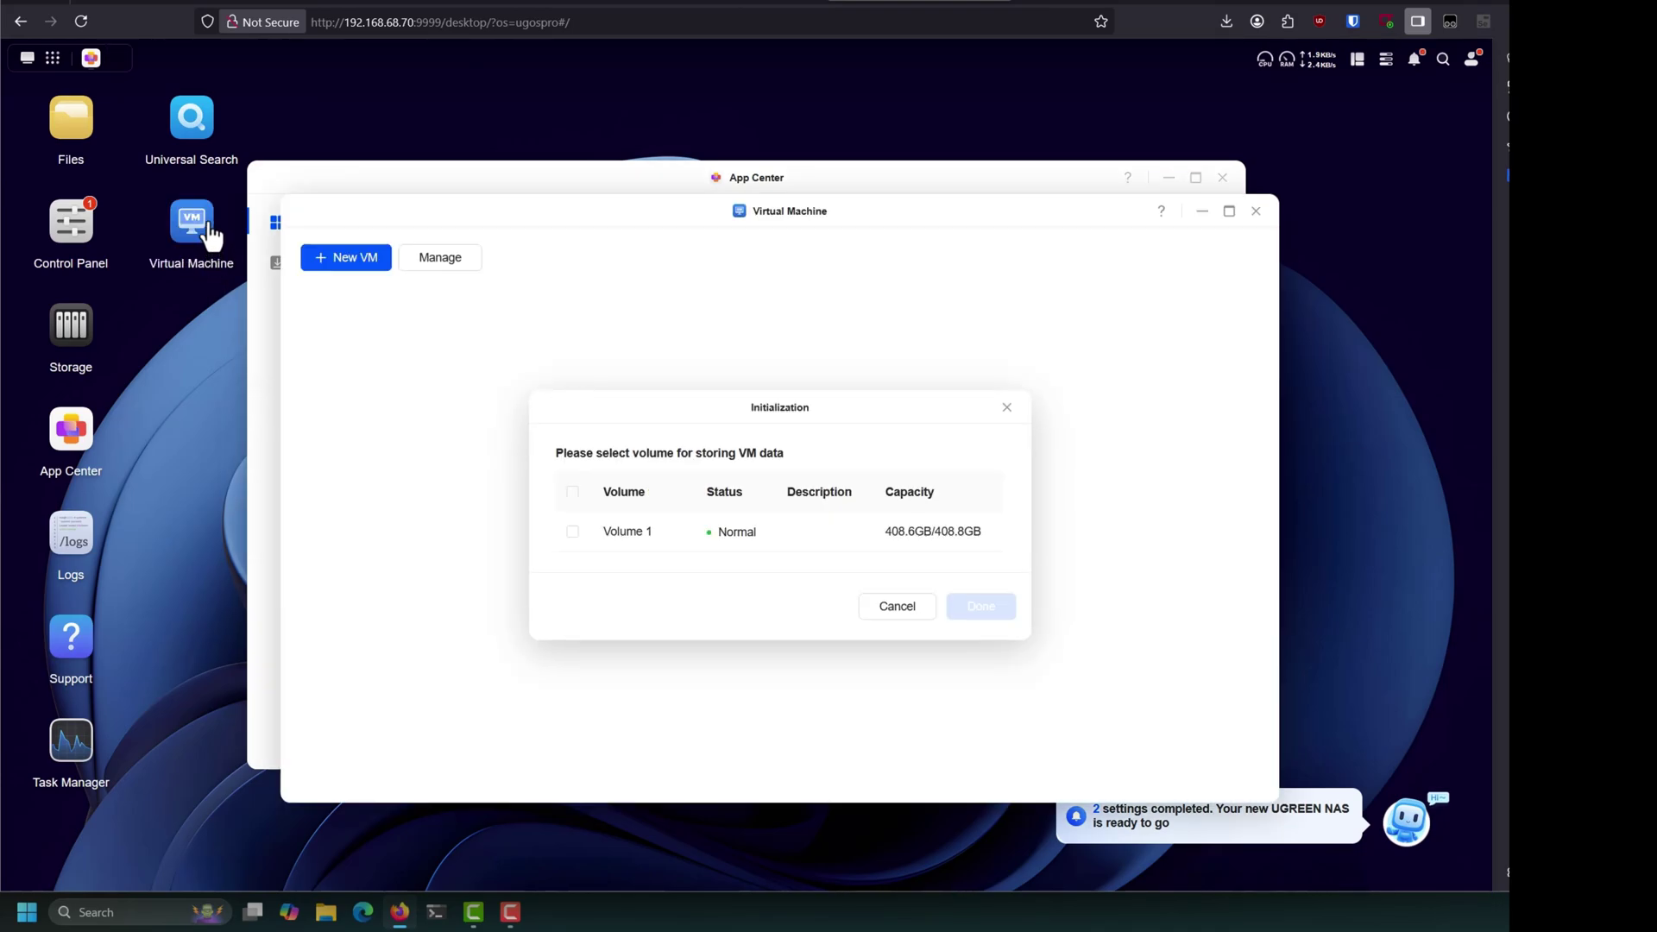
click(572, 531)
click(981, 609)
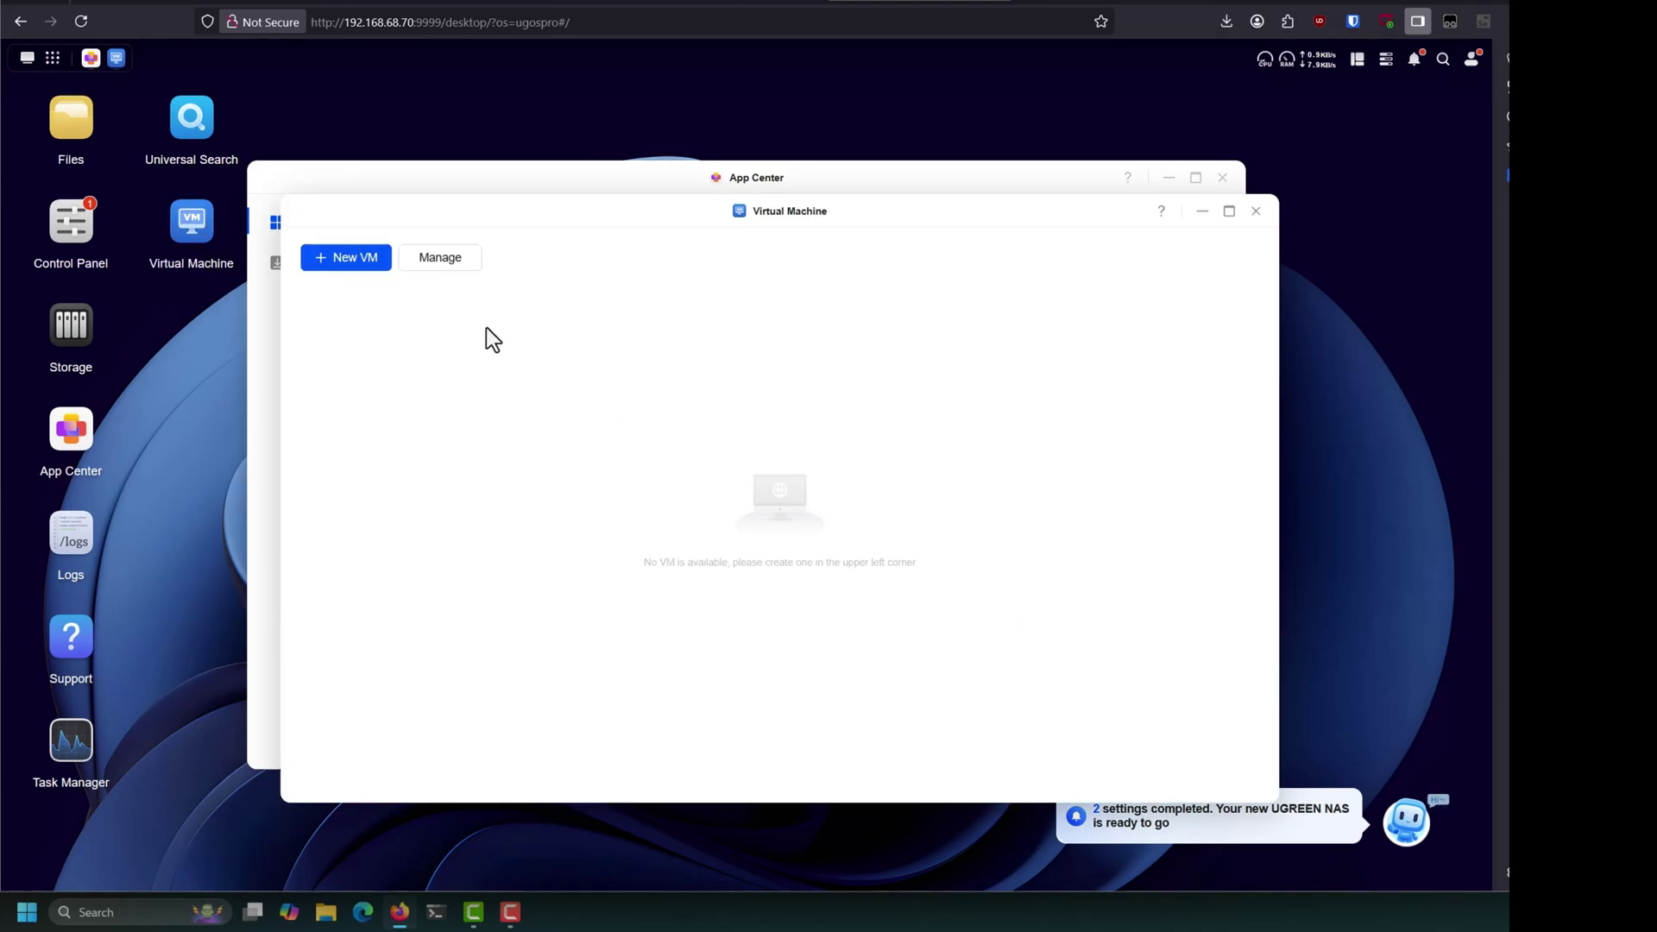
Start a manually created VM and choose to upload a new ISO image to the repository
click(359, 262)
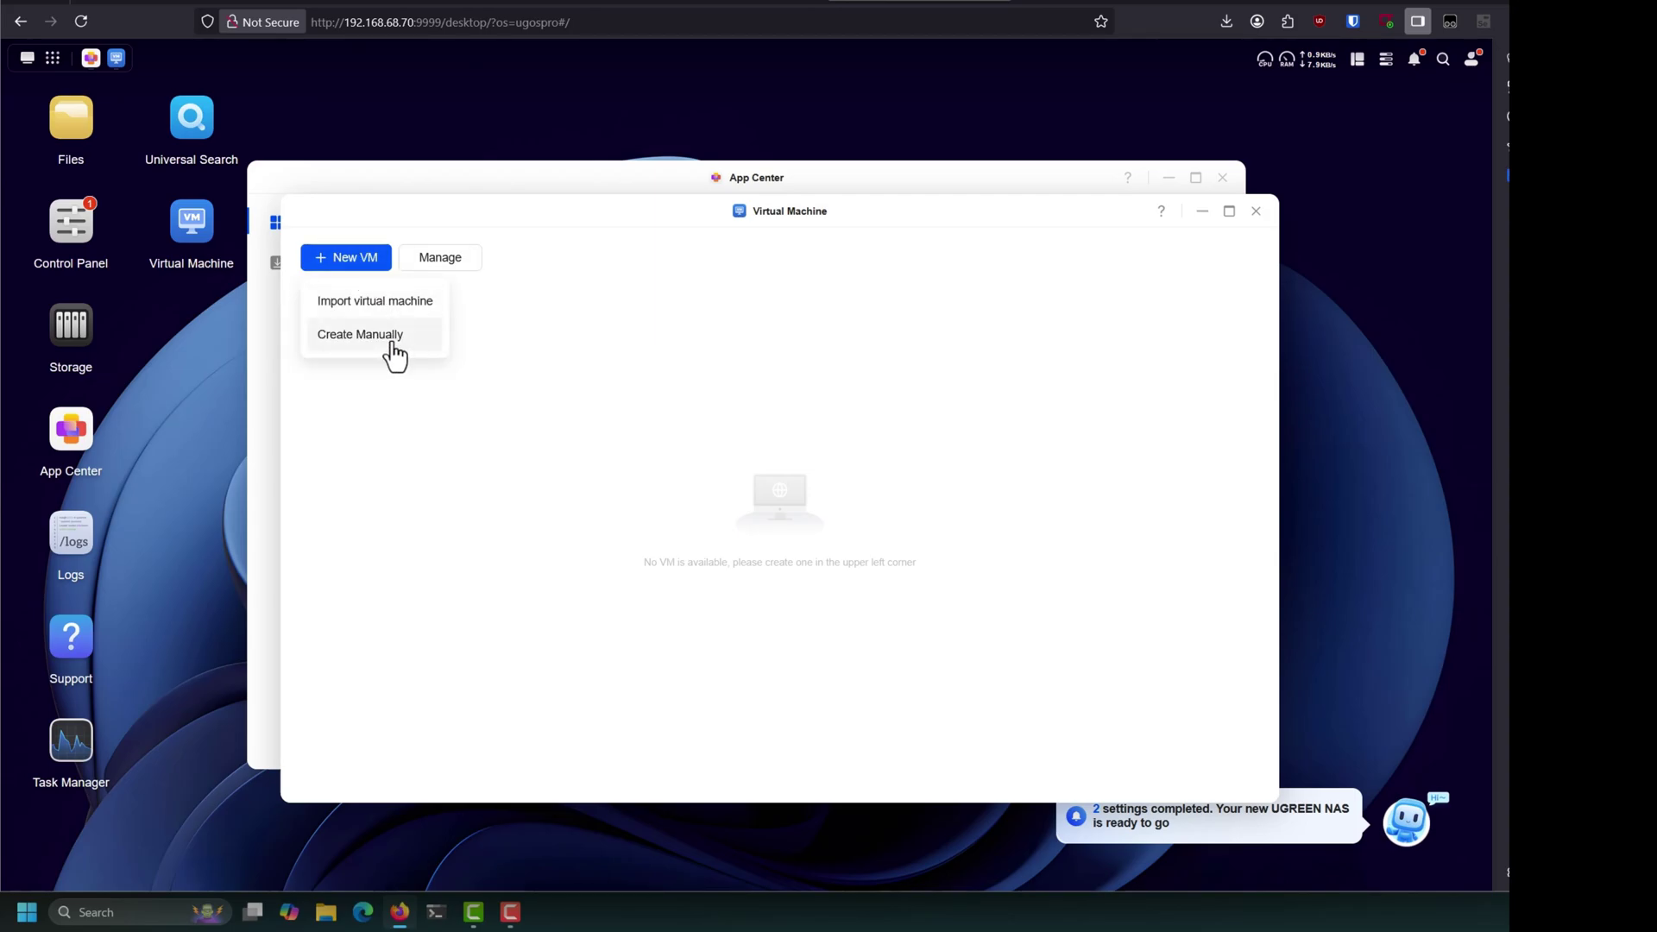
click(377, 302)
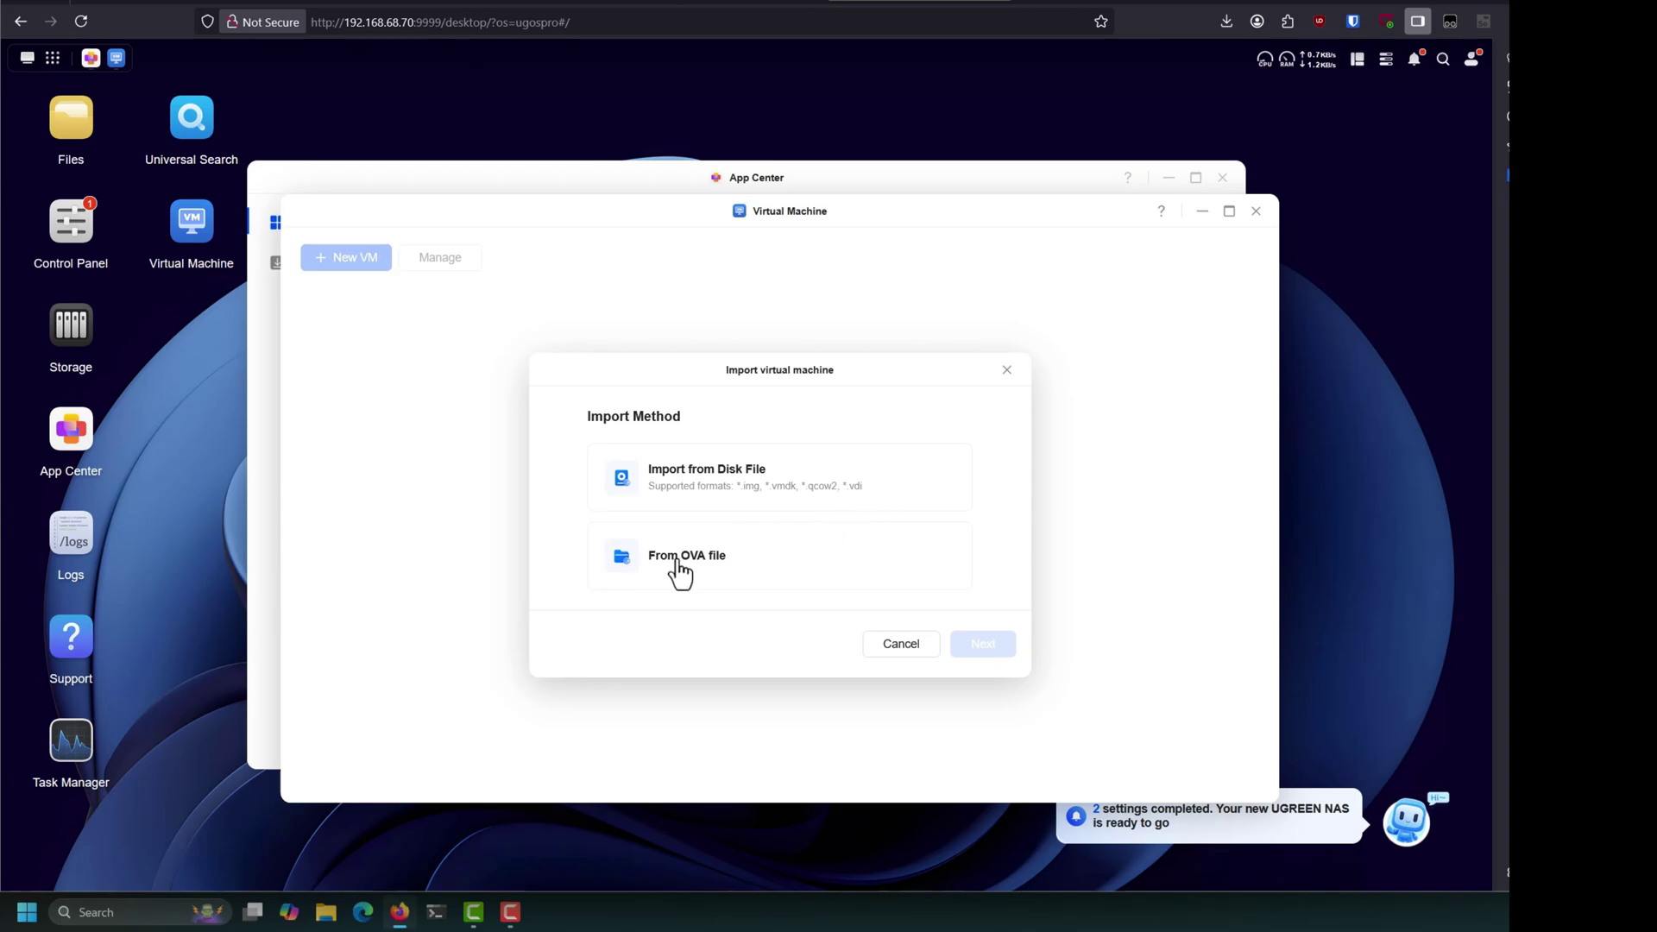
click(1006, 373)
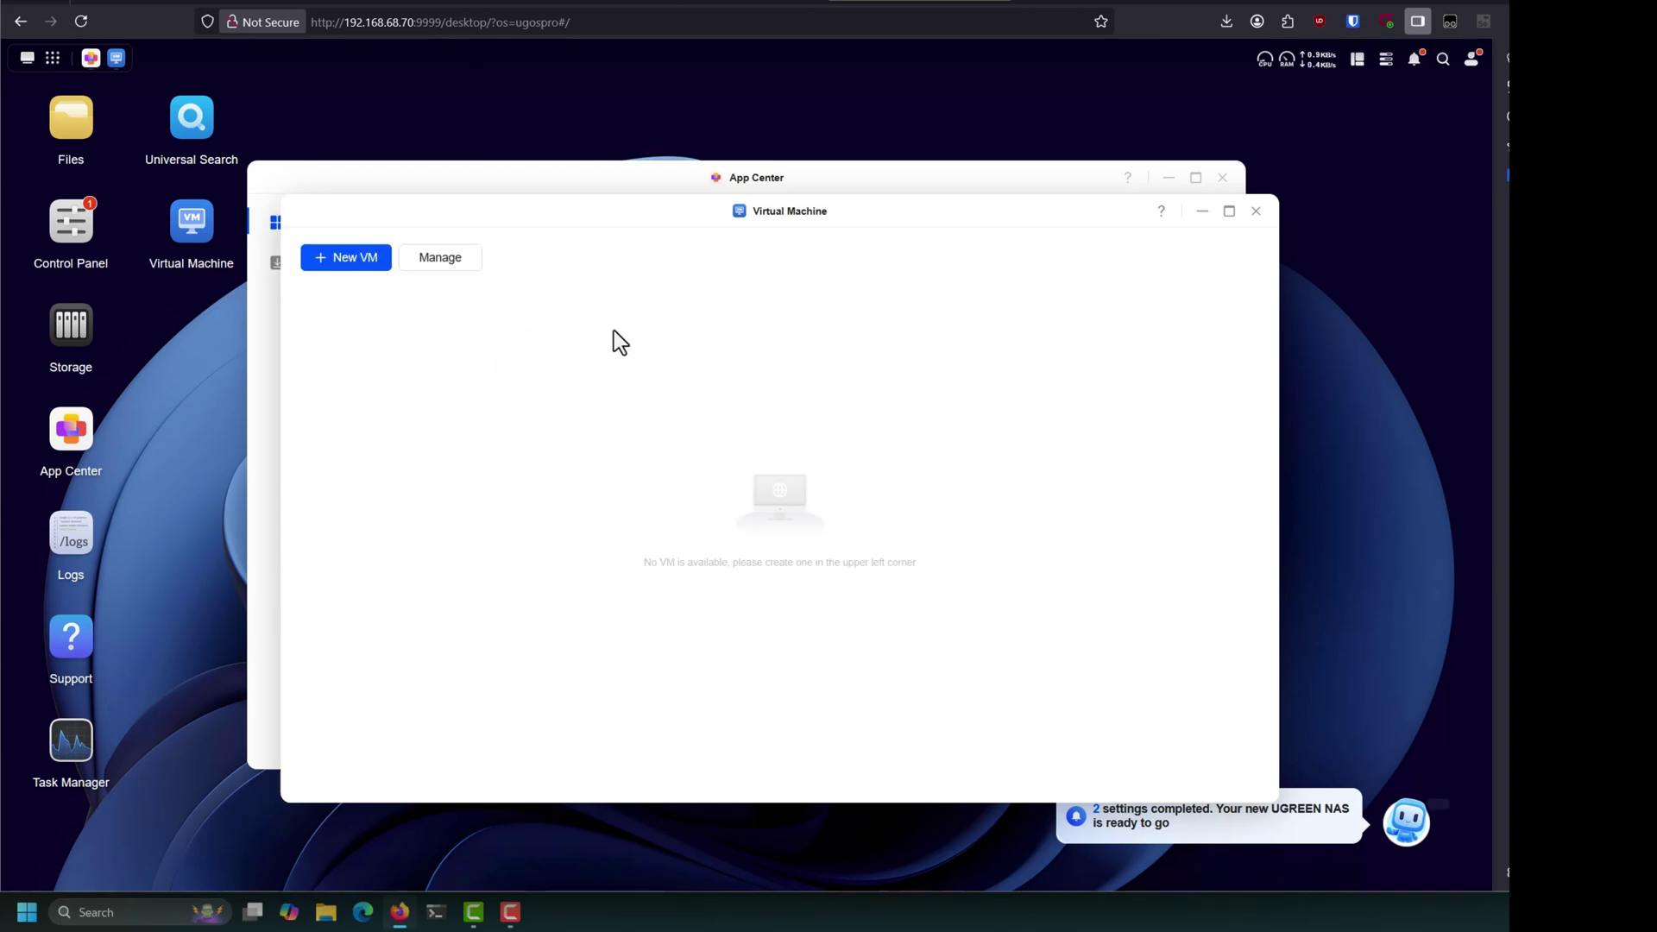
click(361, 264)
click(342, 264)
click(338, 336)
click(880, 501)
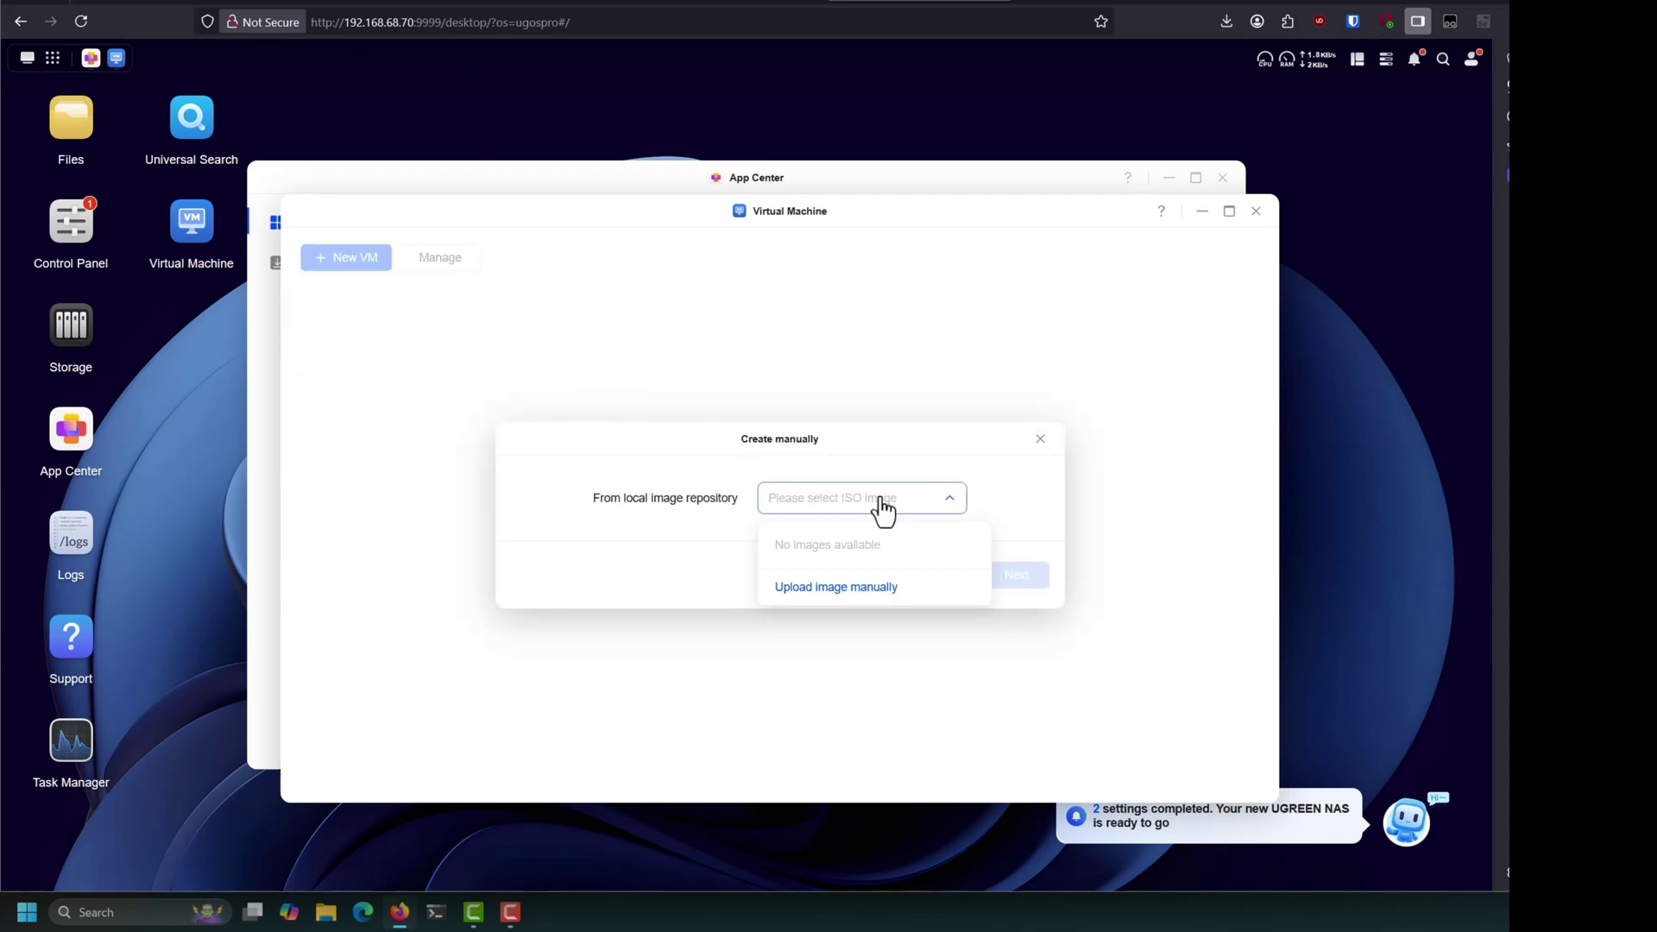
click(831, 590)
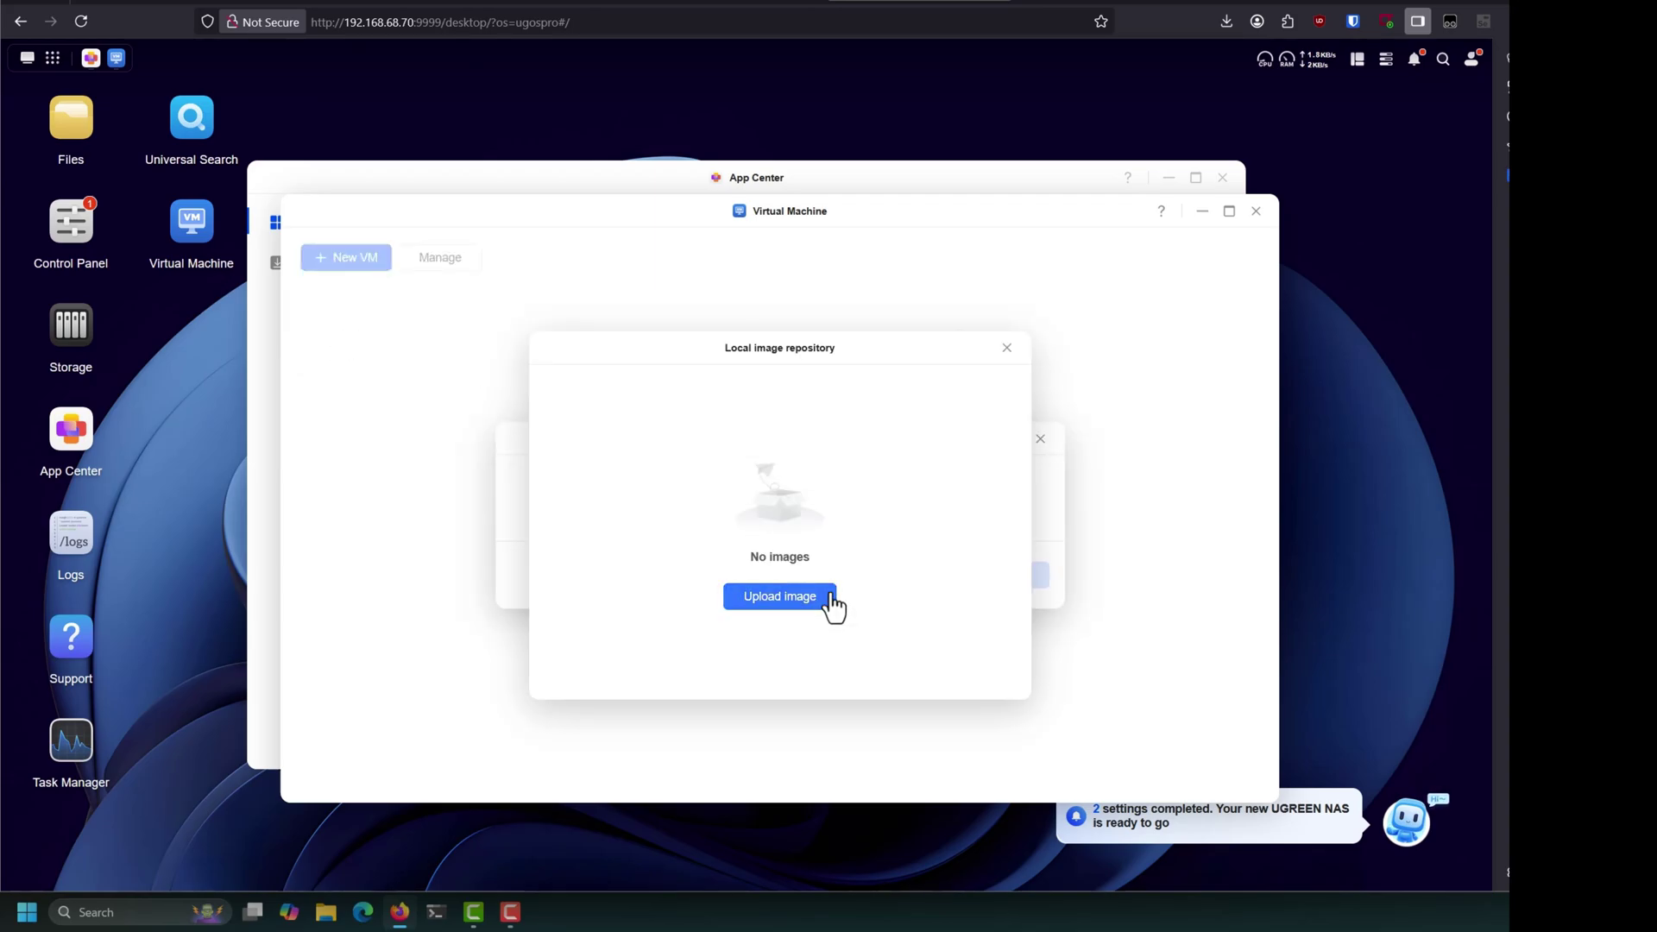
click(759, 600)
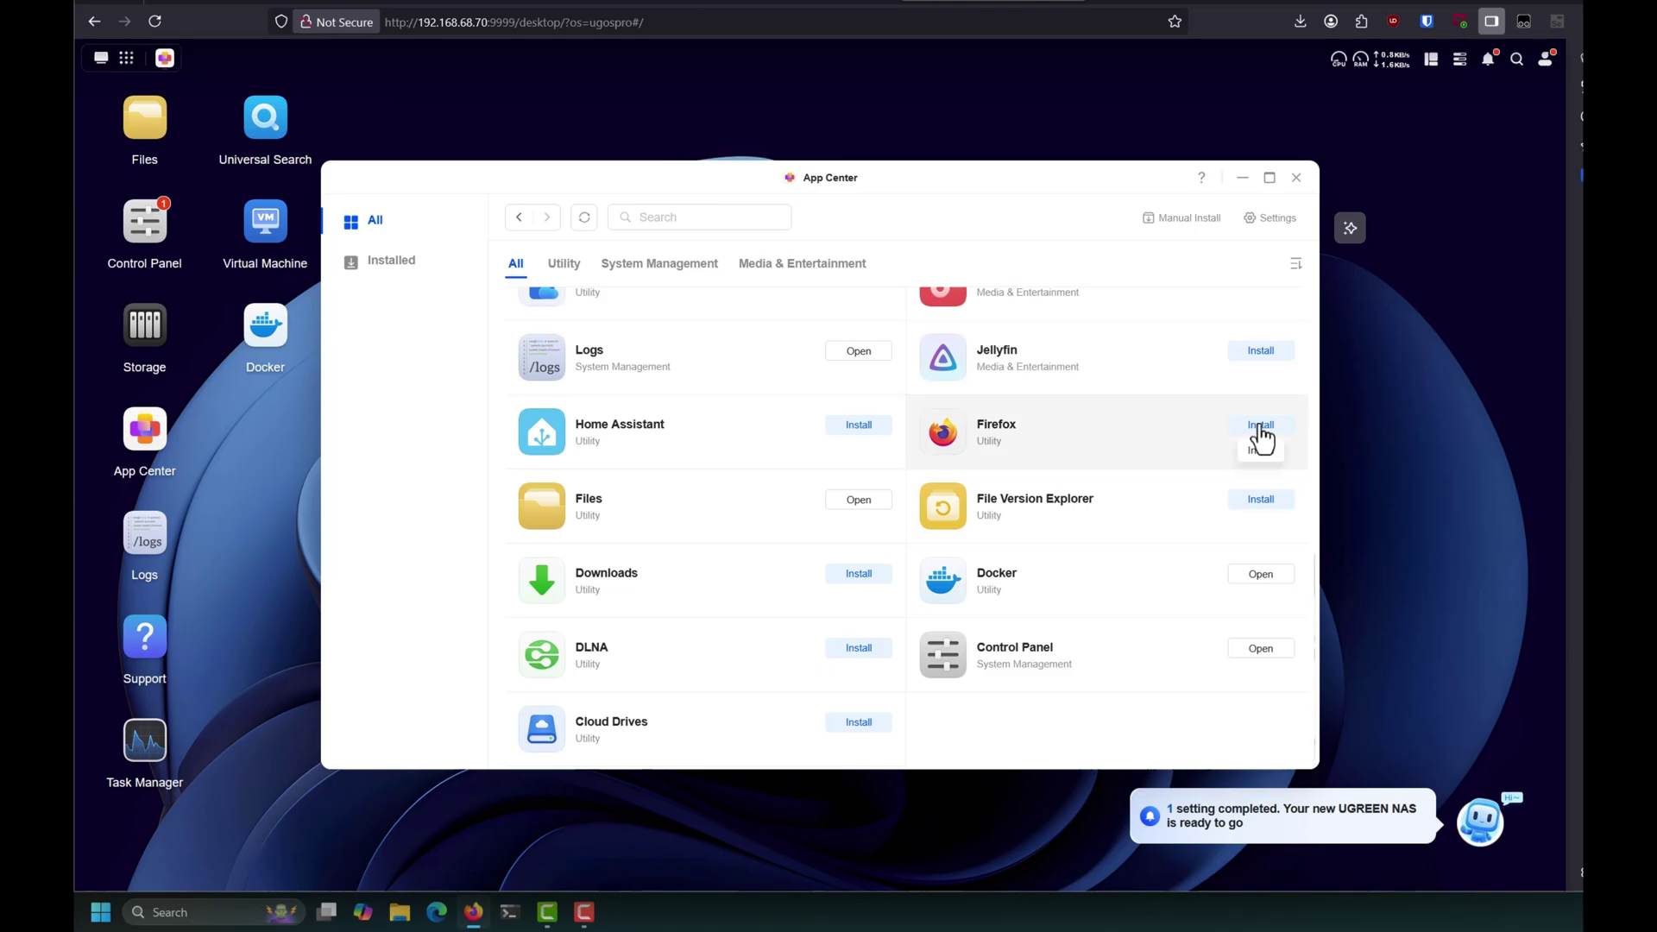
Install Firefox on Volume 1 with its download path set to the docker shared folder
click(1260, 427)
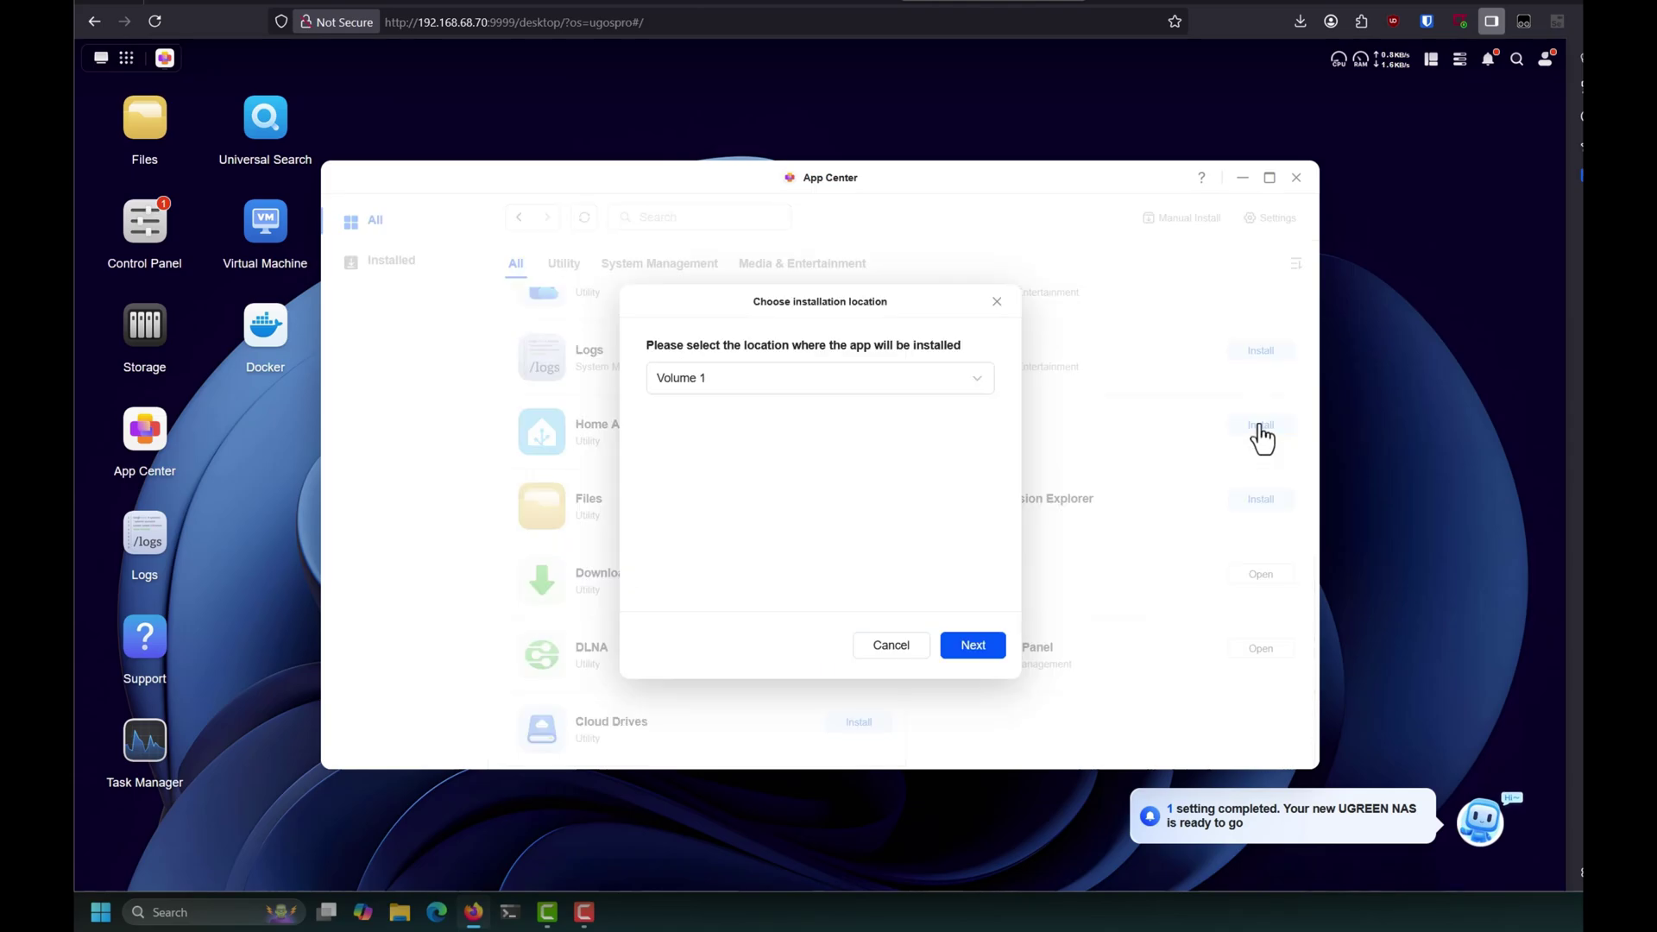
click(965, 647)
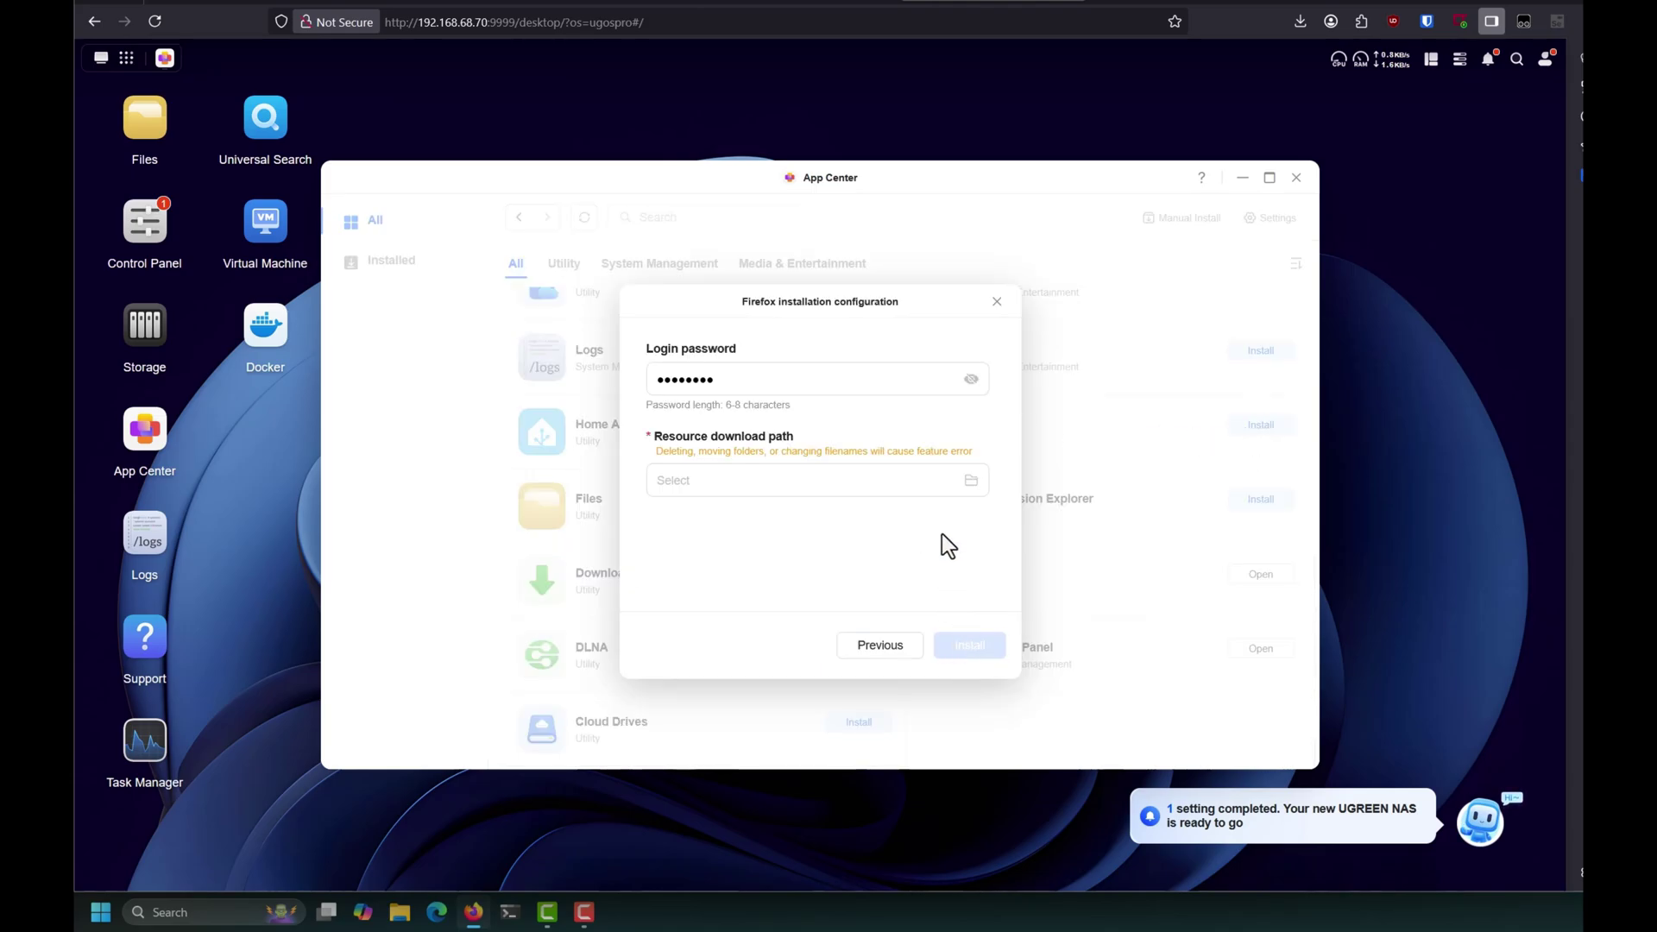
click(957, 480)
click(724, 409)
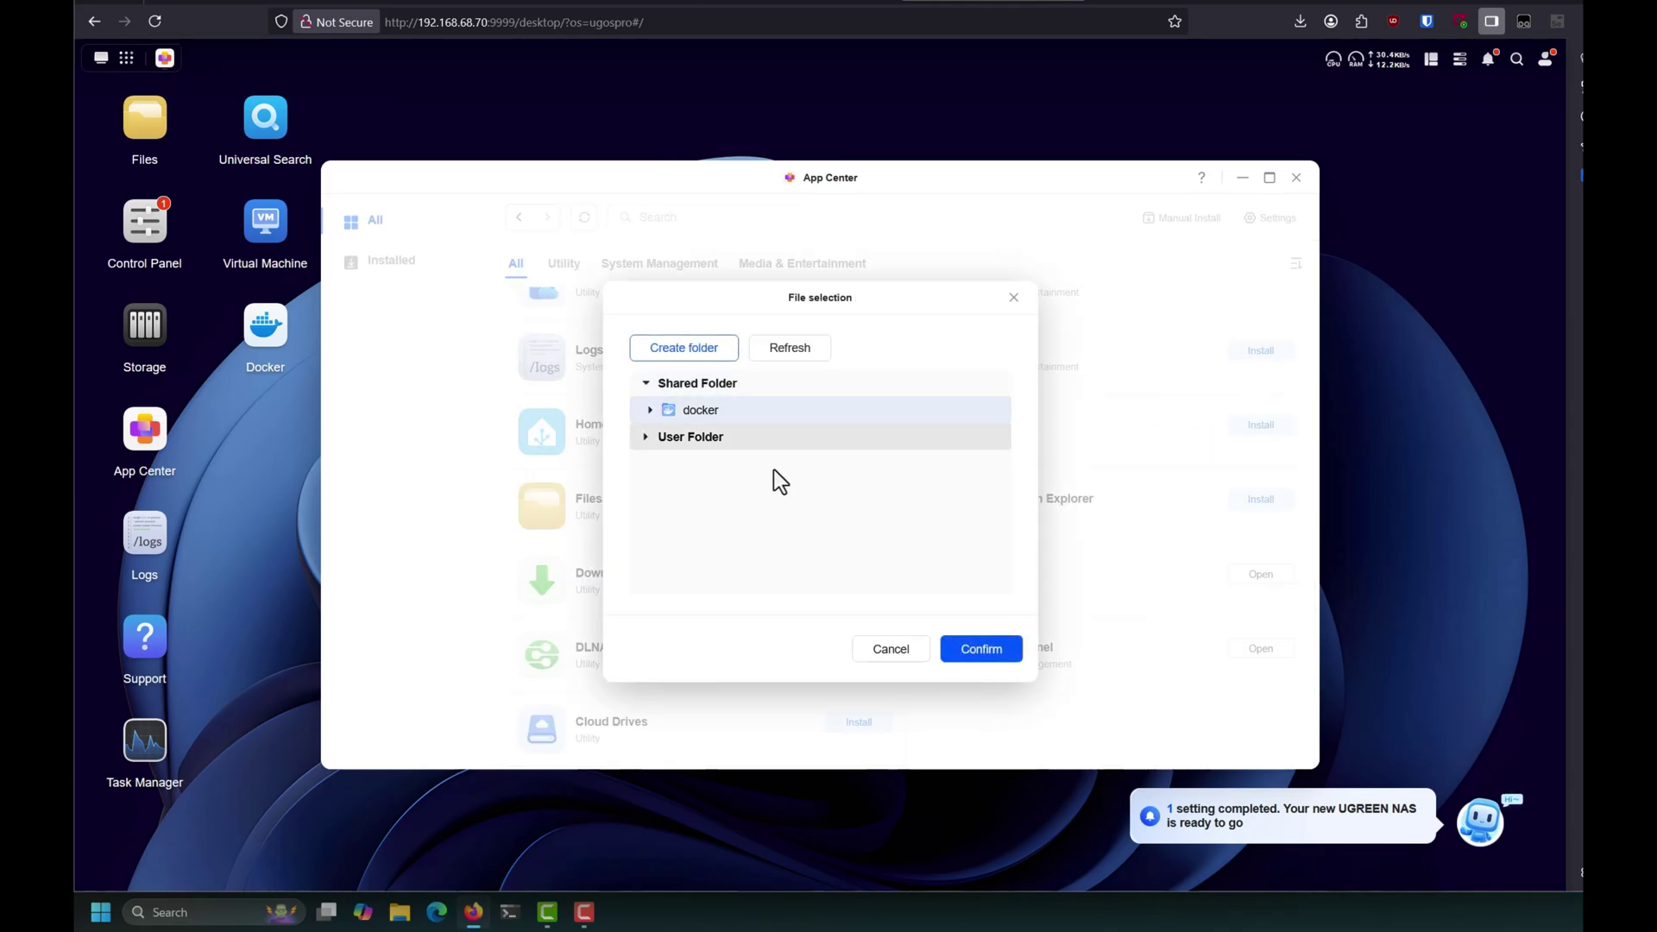
click(982, 651)
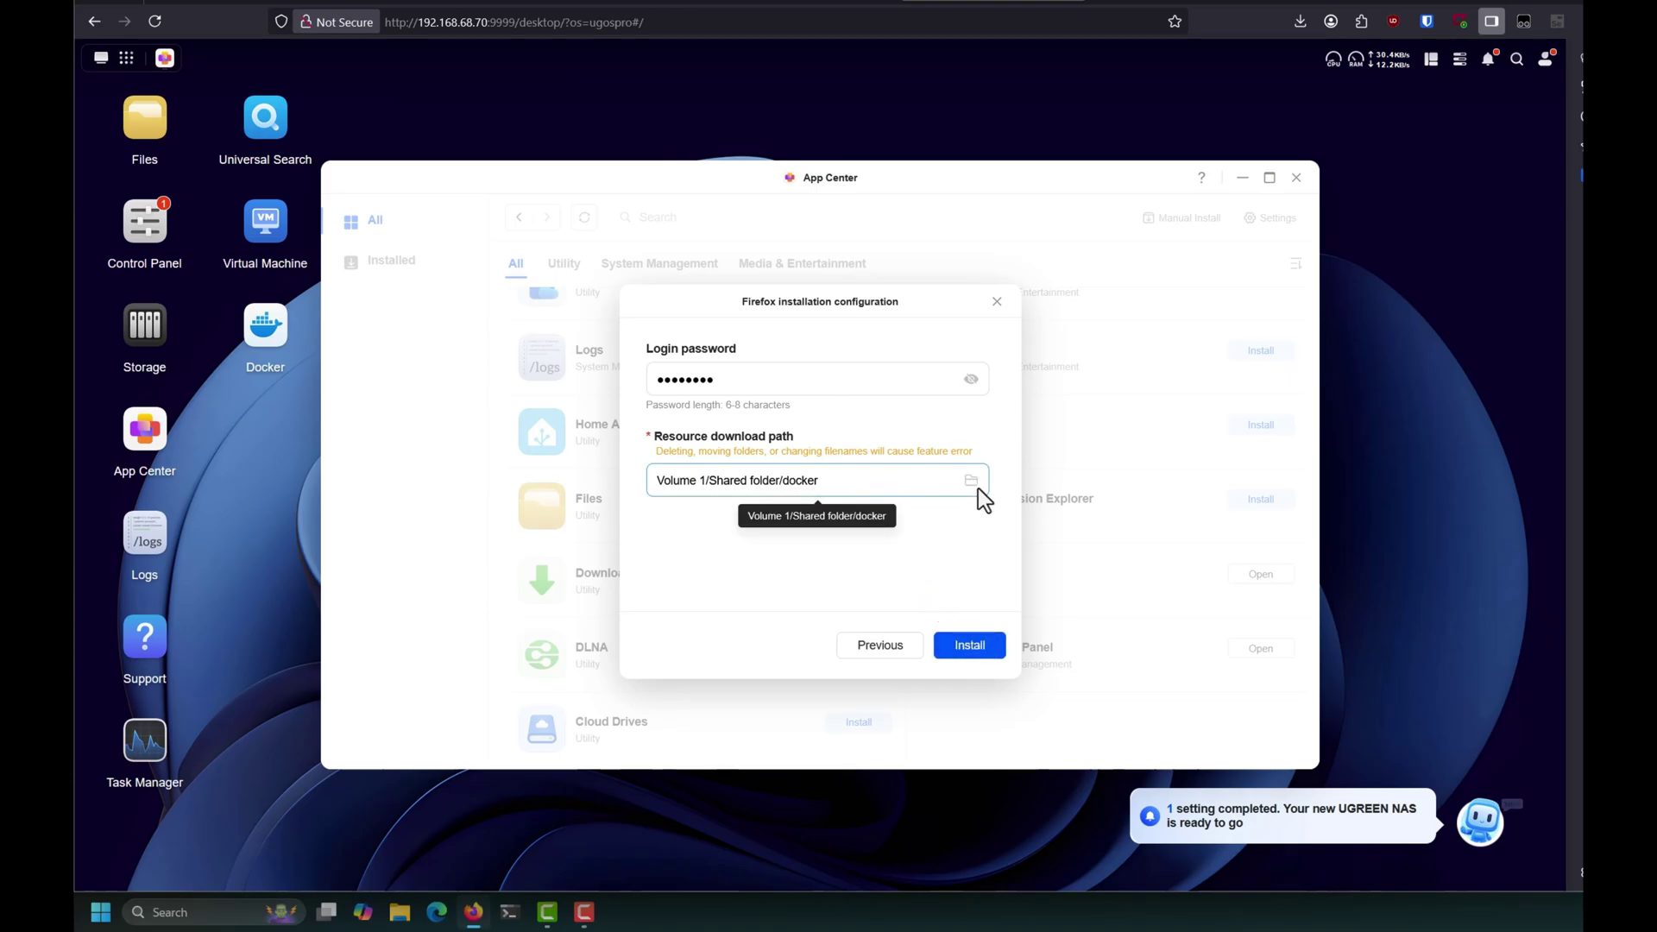
click(964, 654)
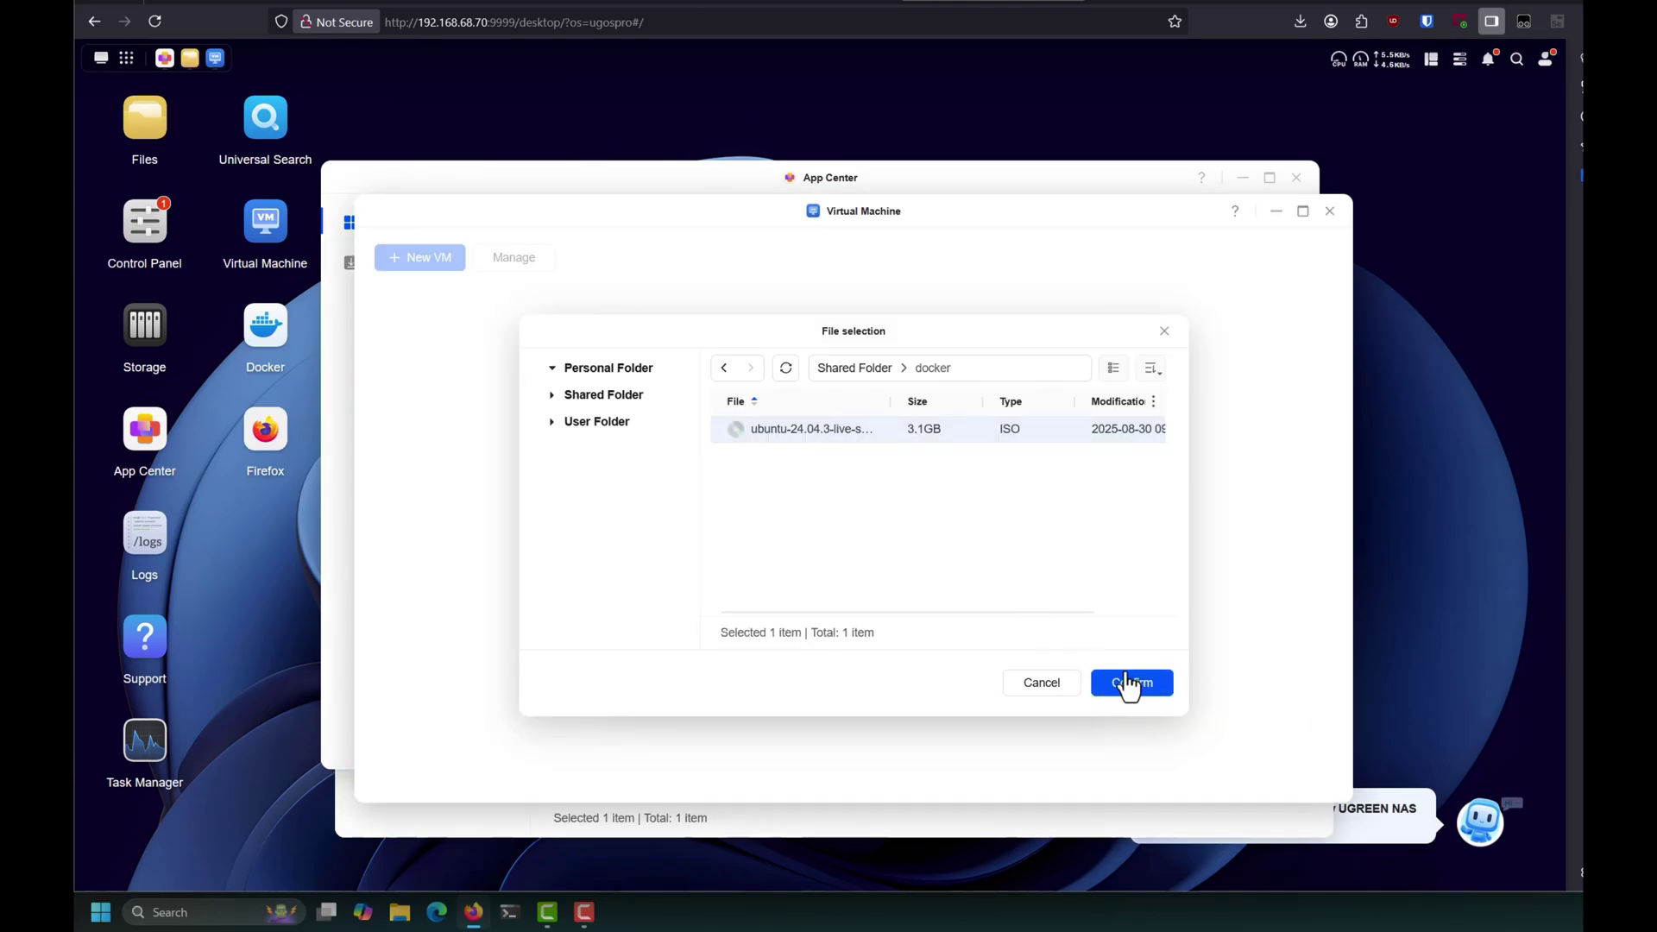
Confirm the Ubuntu ISO and add it to the image repository named UbuntuServer
click(1127, 680)
click(1067, 680)
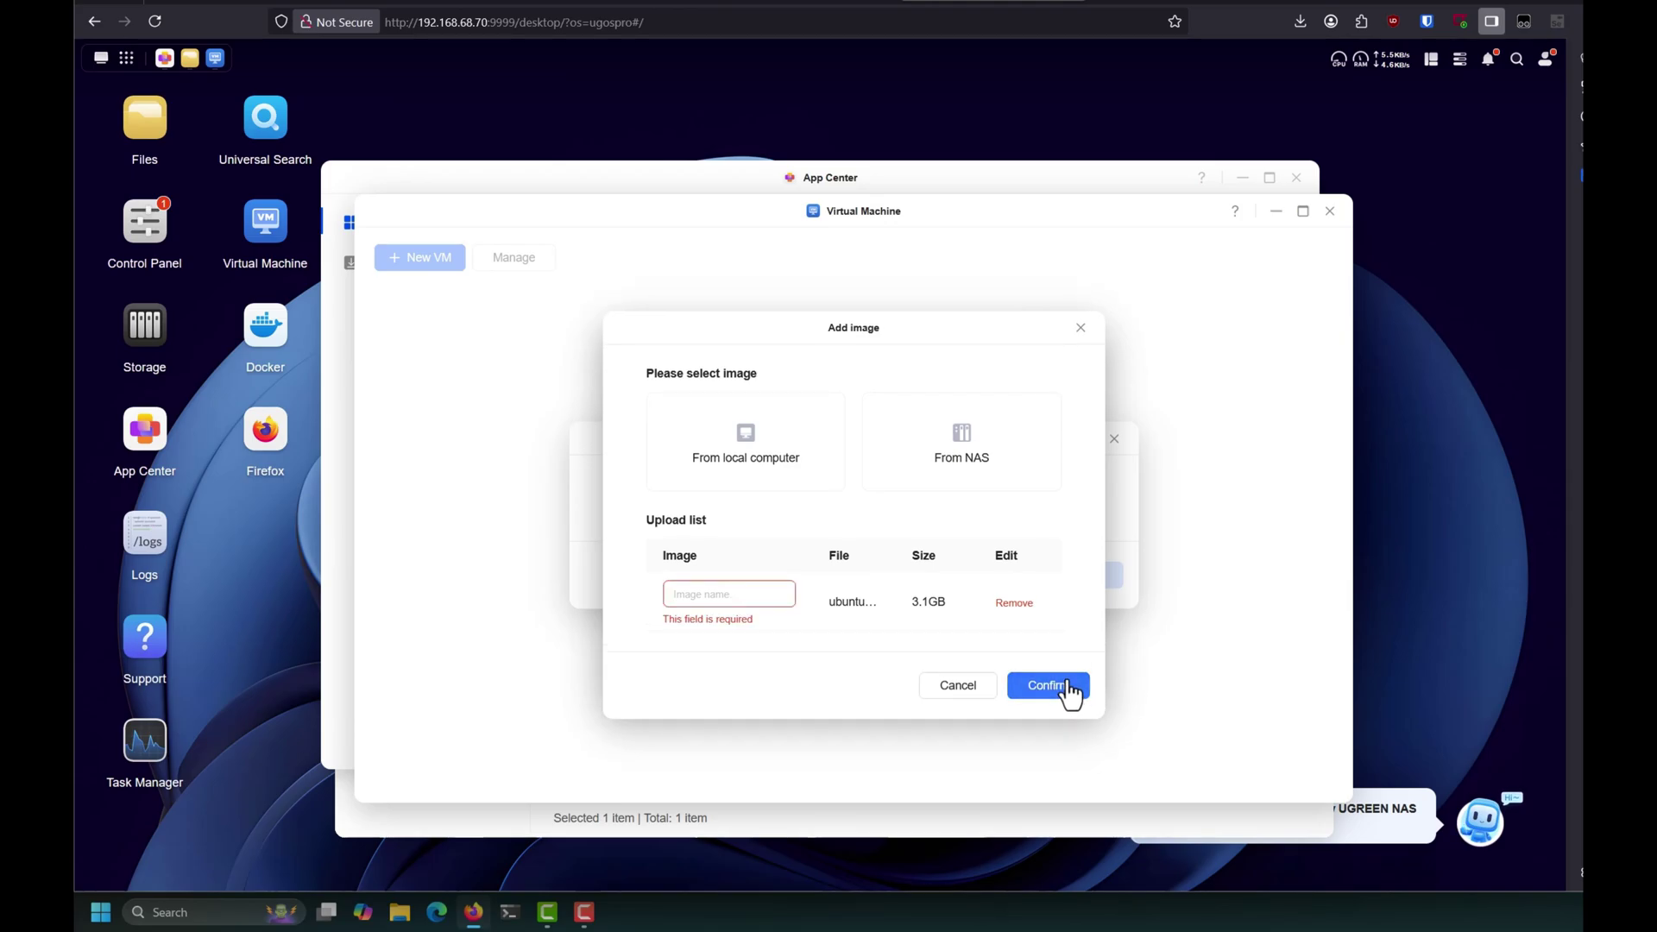
click(764, 594)
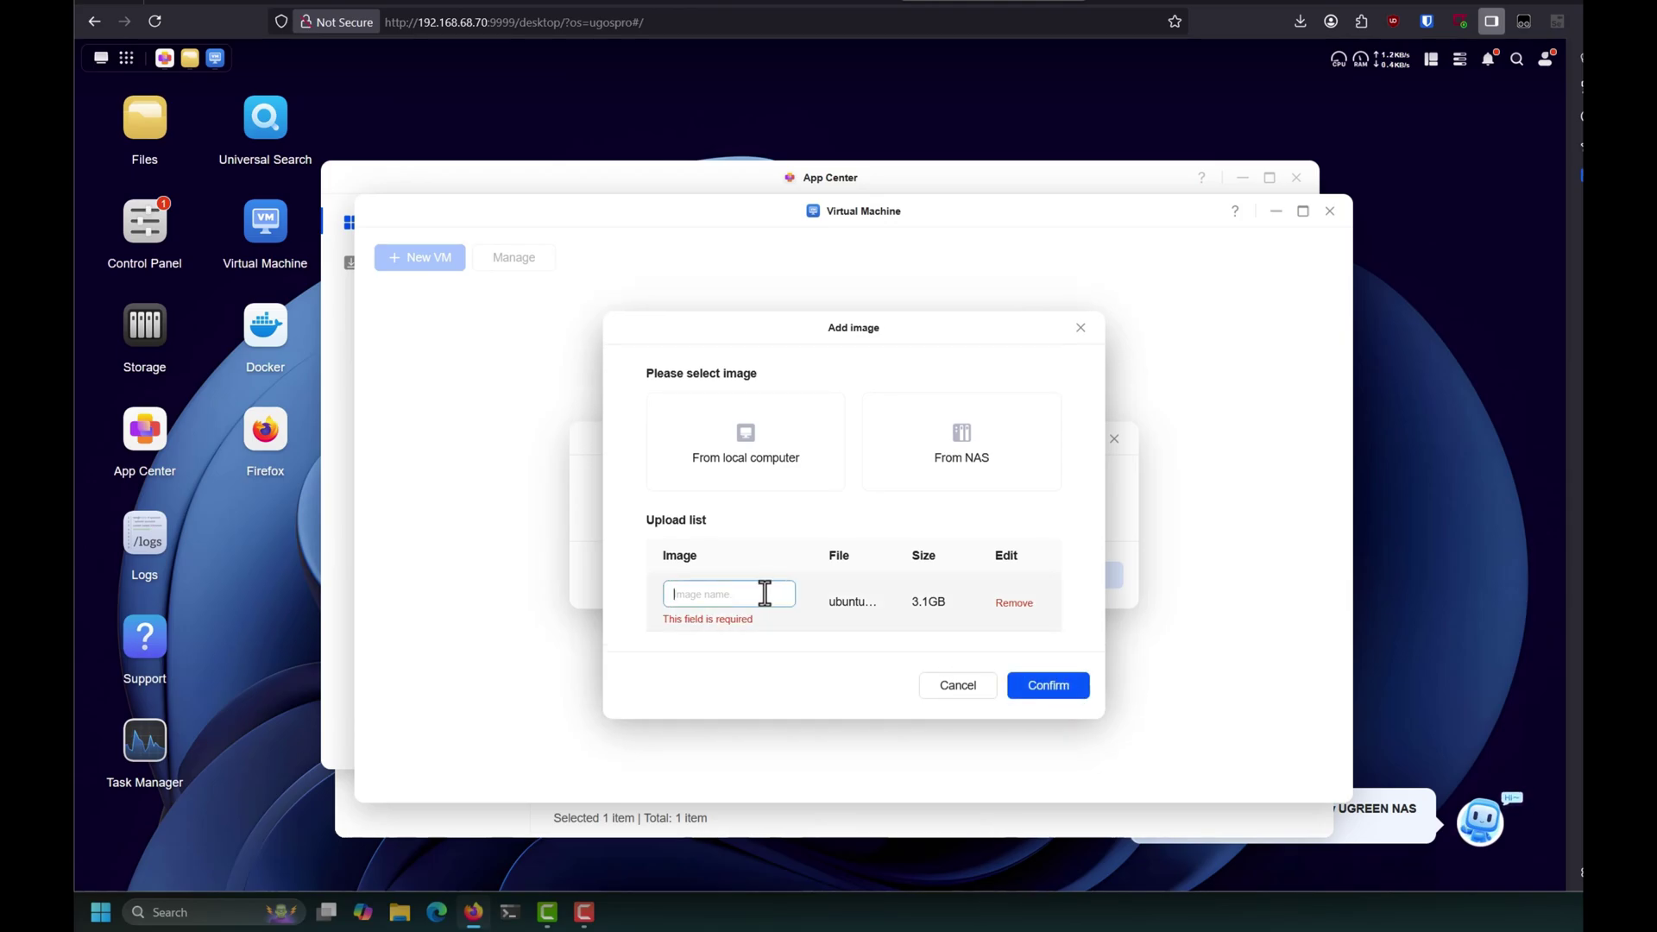
text(UbuntuServer)
click(1048, 687)
click(1048, 682)
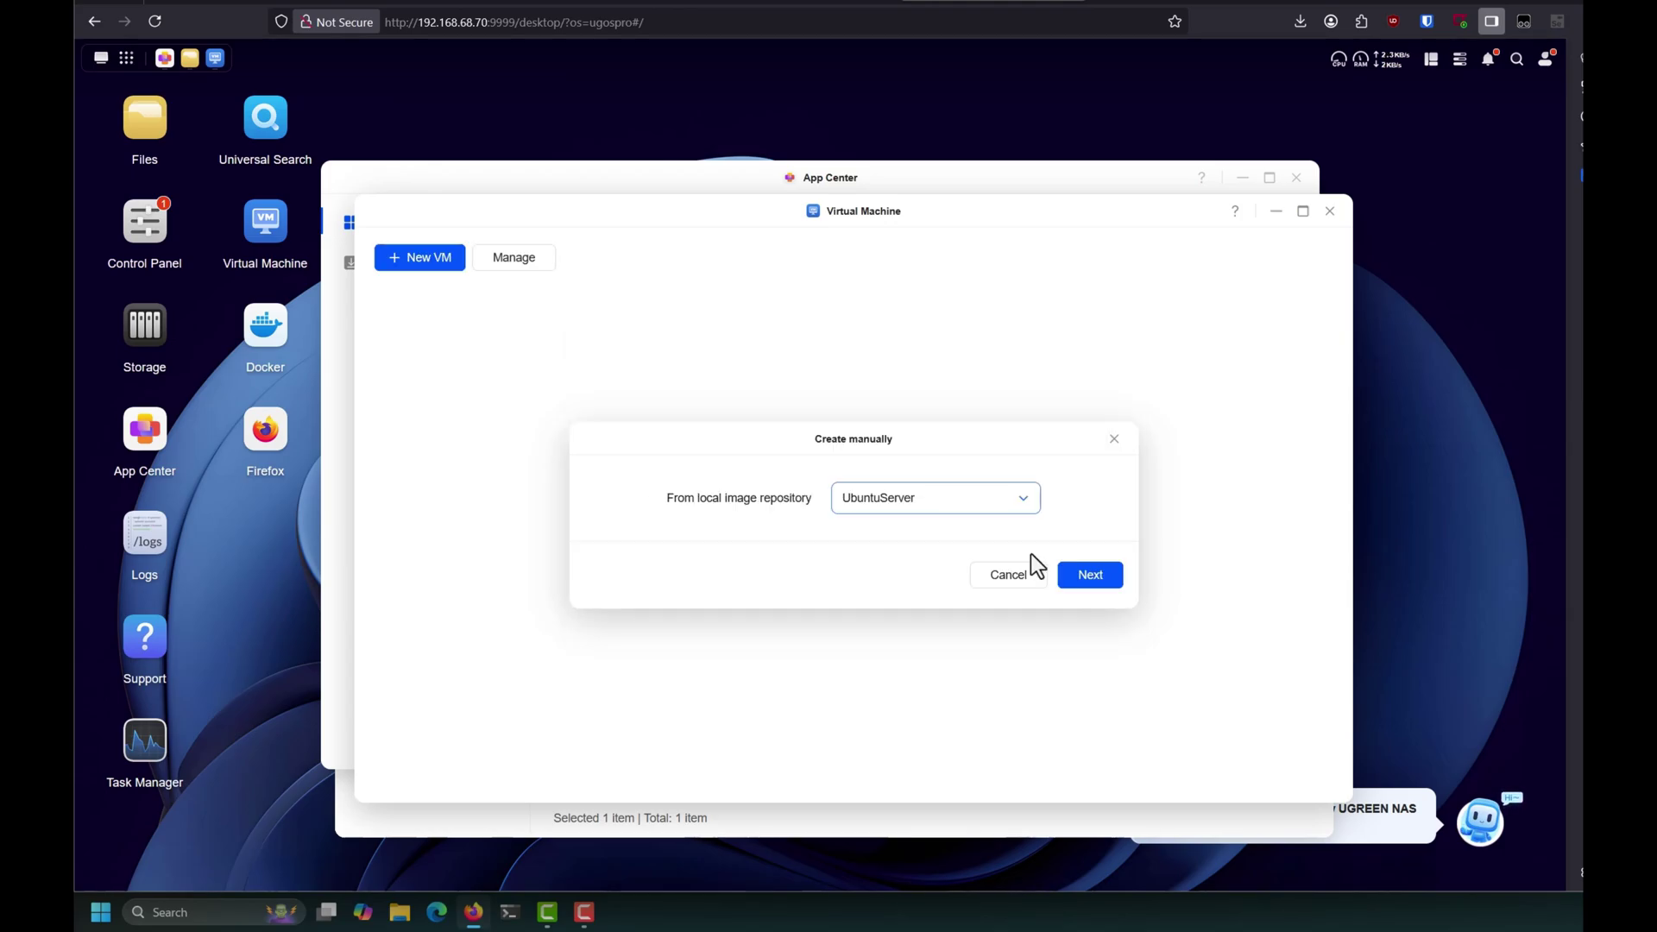
Place the VM on Volume 1 as Linux with 2 cores, 2 GB memory, 20 GB disk, vnet-bridge0
click(1109, 578)
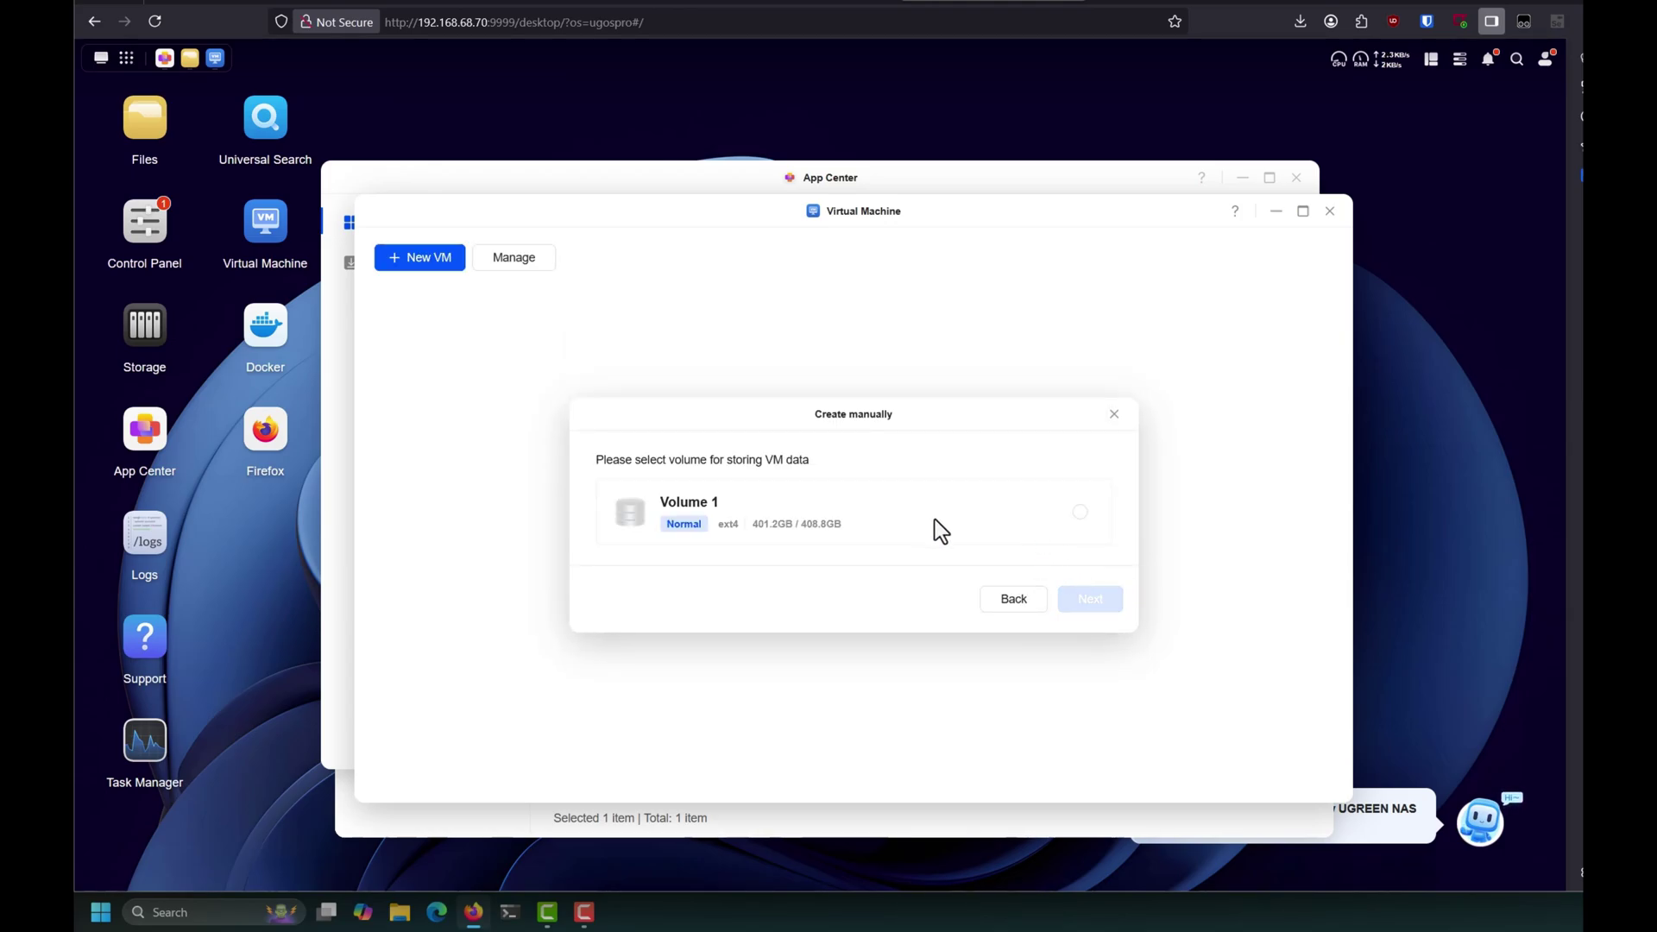
click(1080, 512)
click(1094, 602)
click(1006, 485)
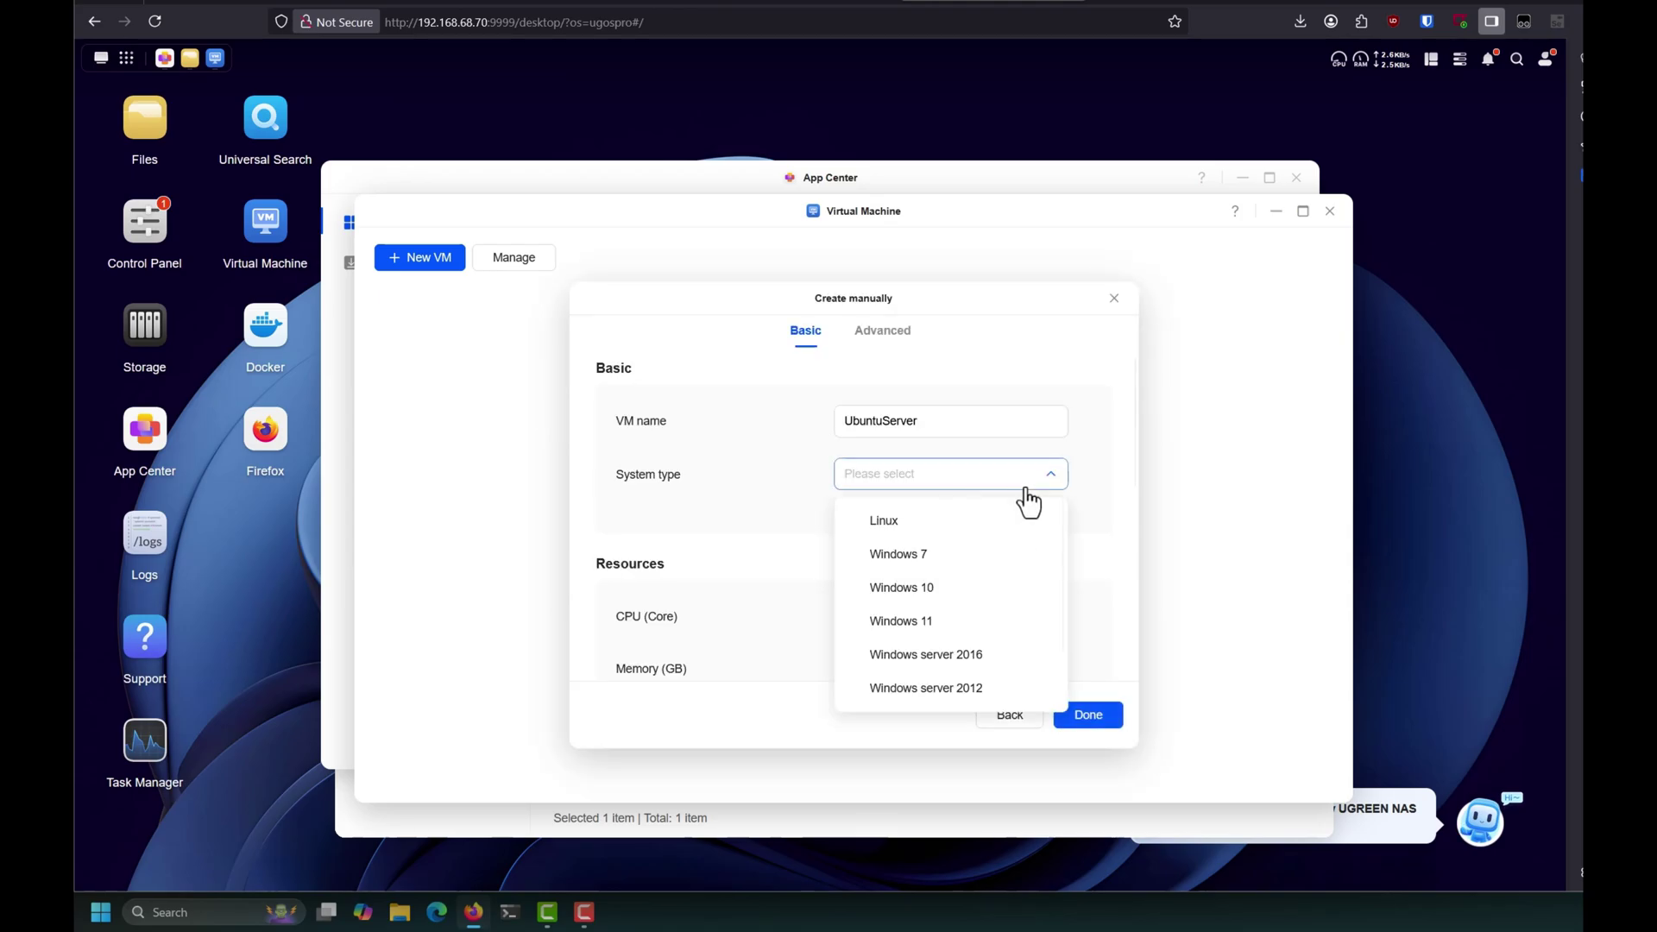
click(991, 521)
scroll(1066, 573, down, 3)
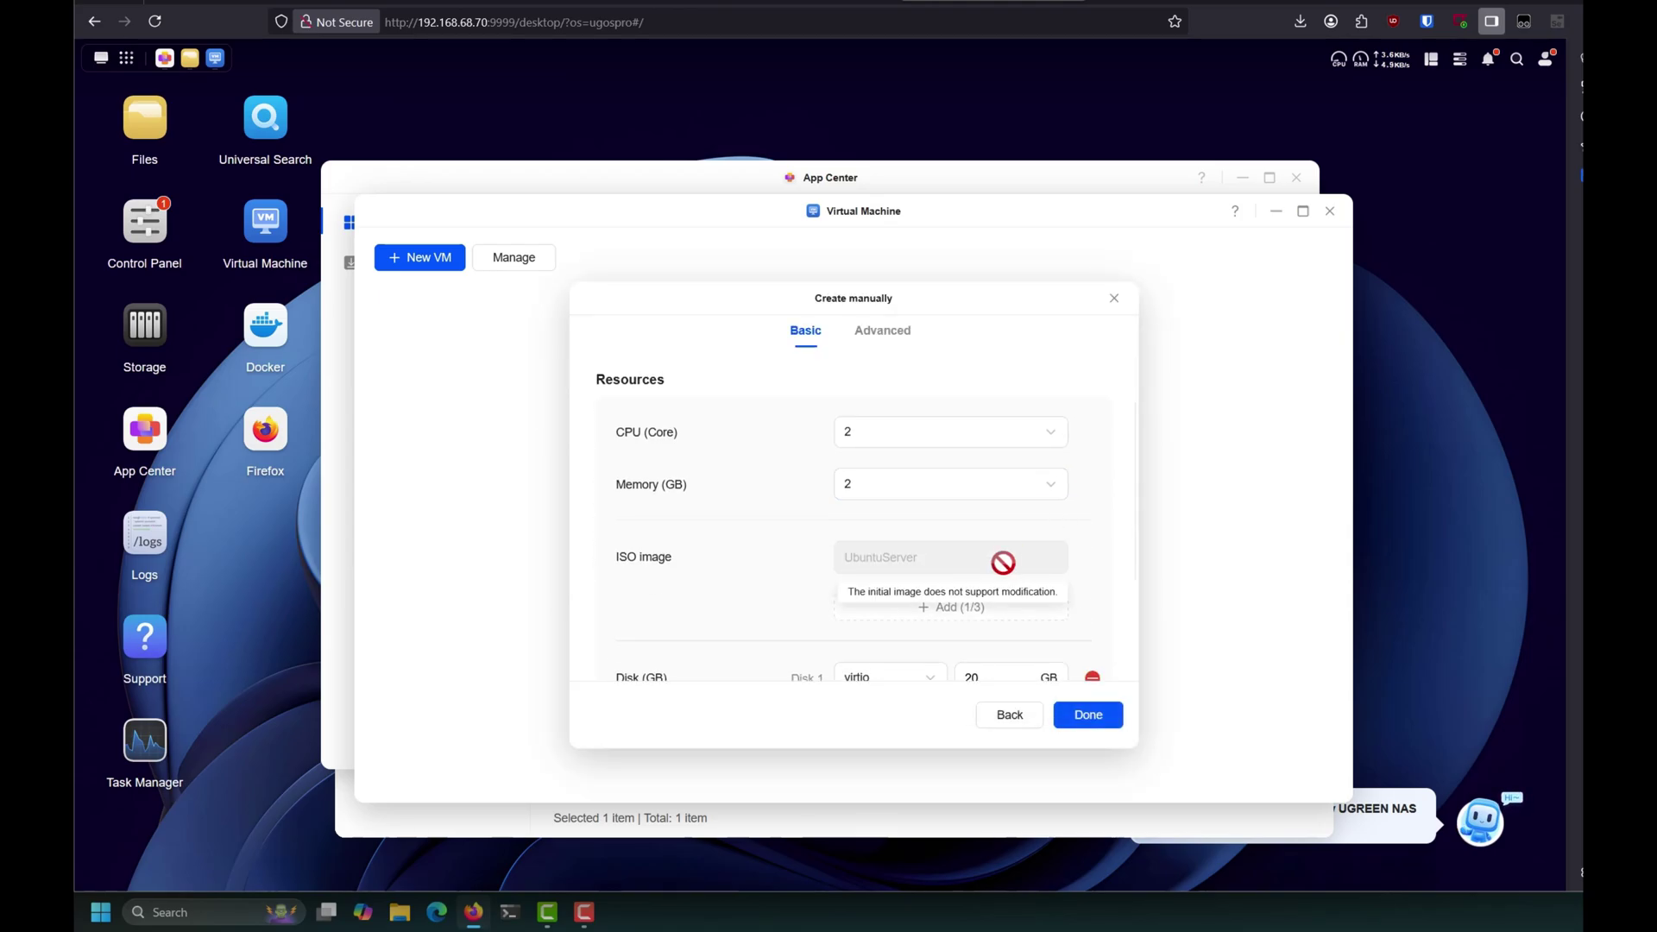
scroll(729, 544, down, 2)
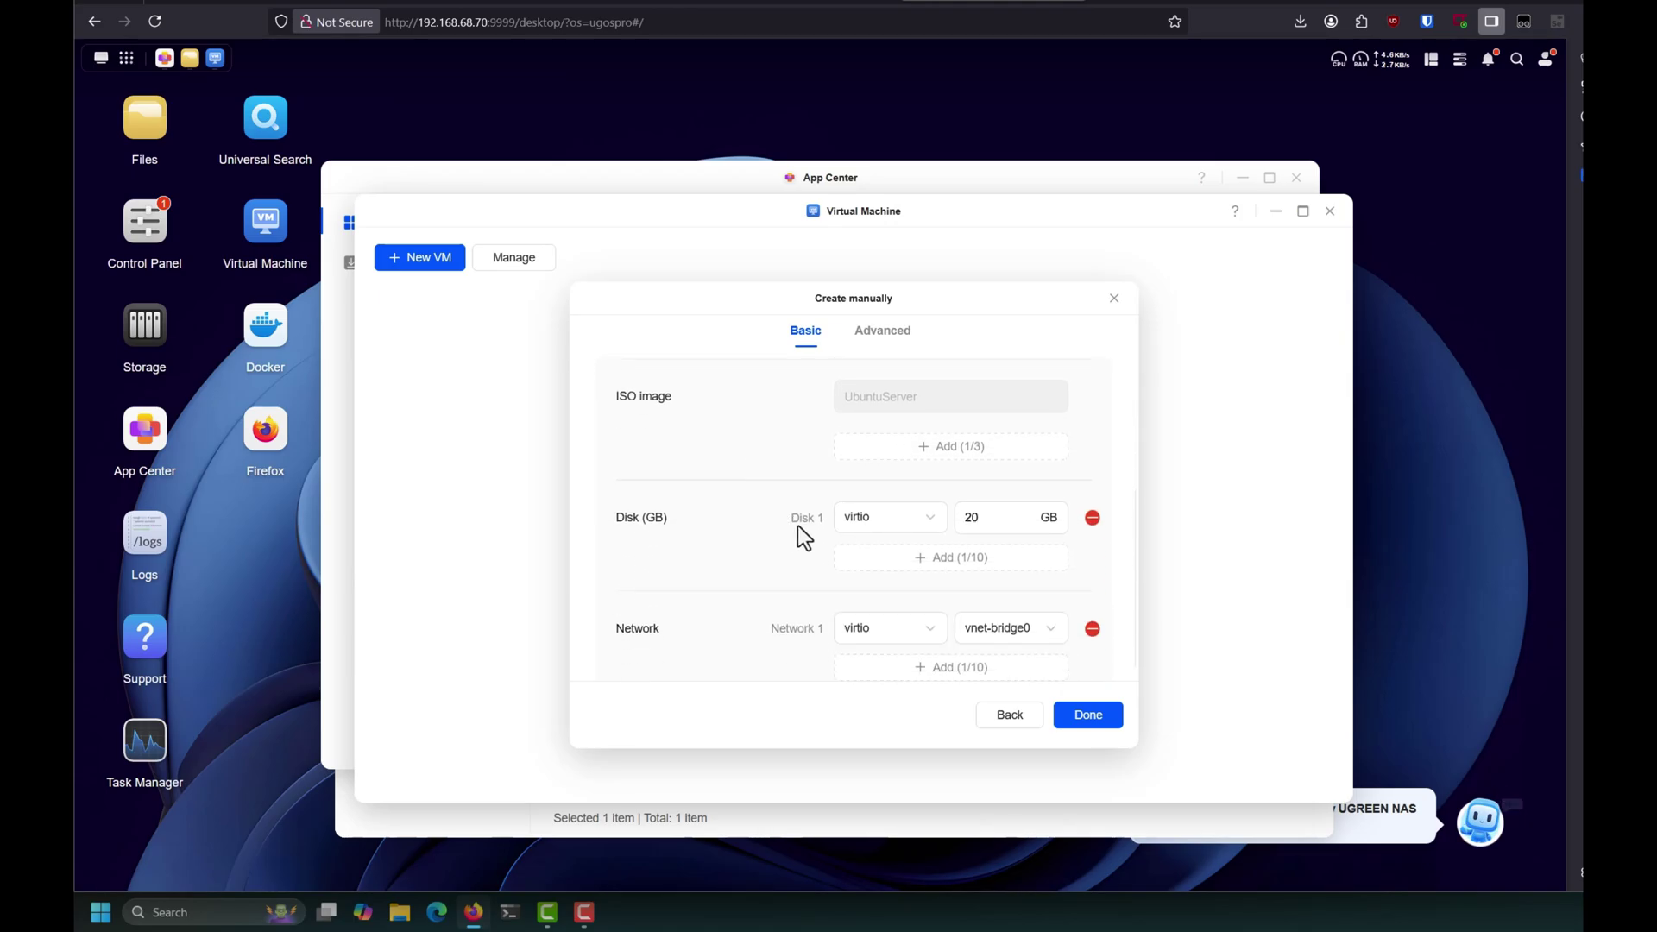
scroll(826, 563, down, 1)
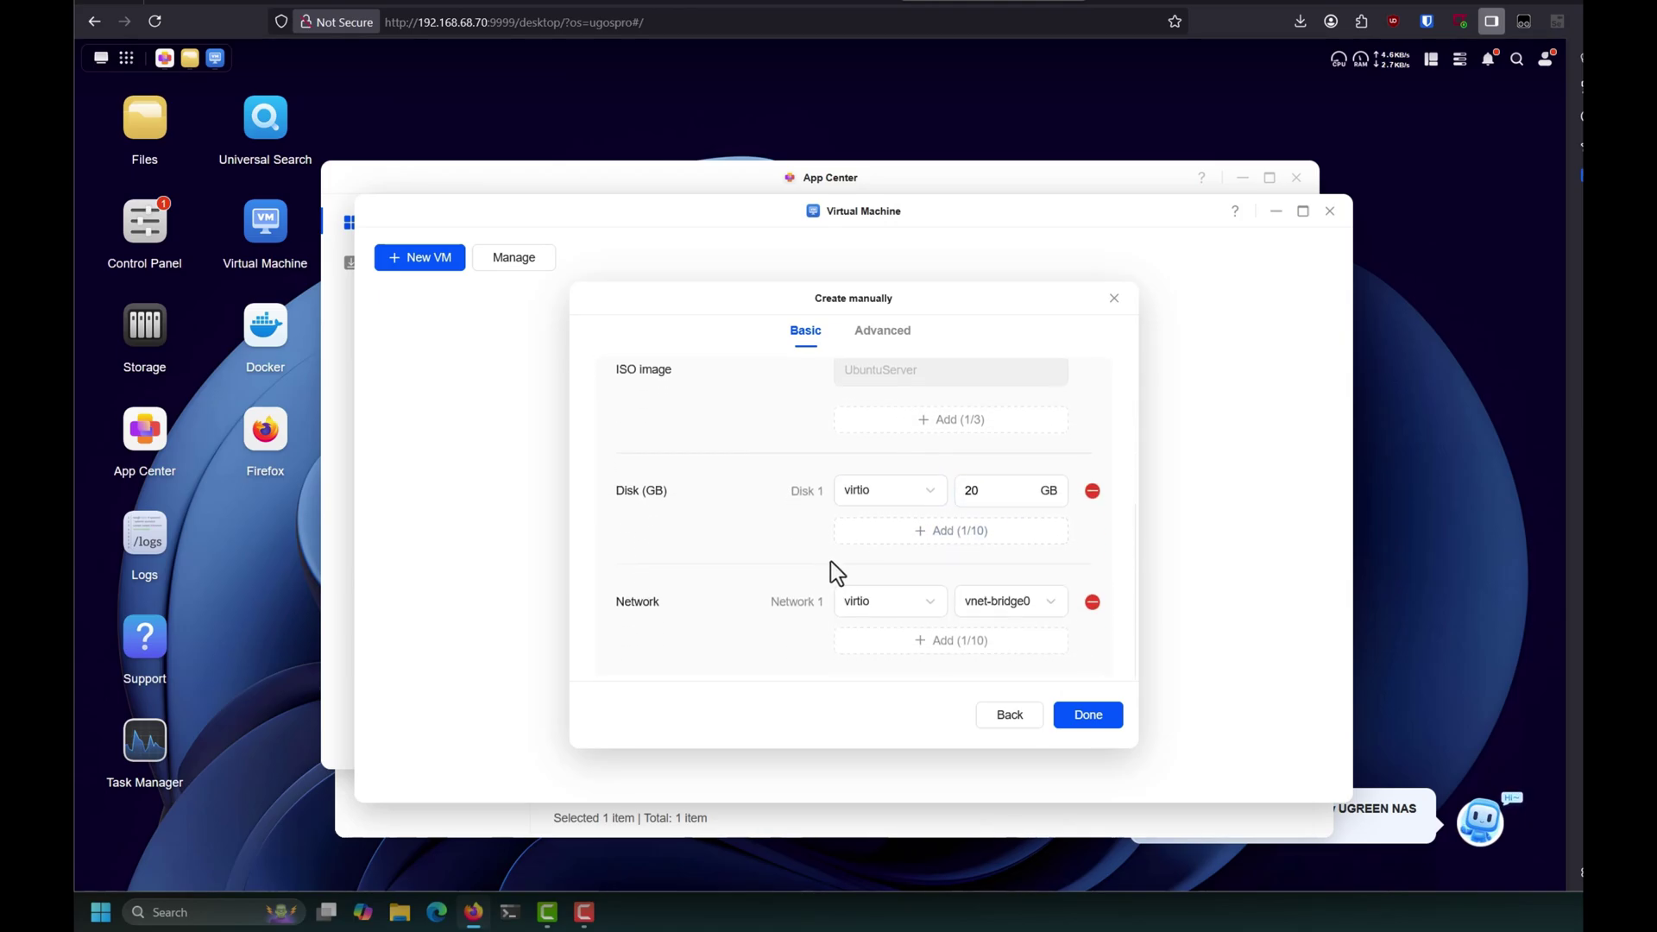
click(1063, 614)
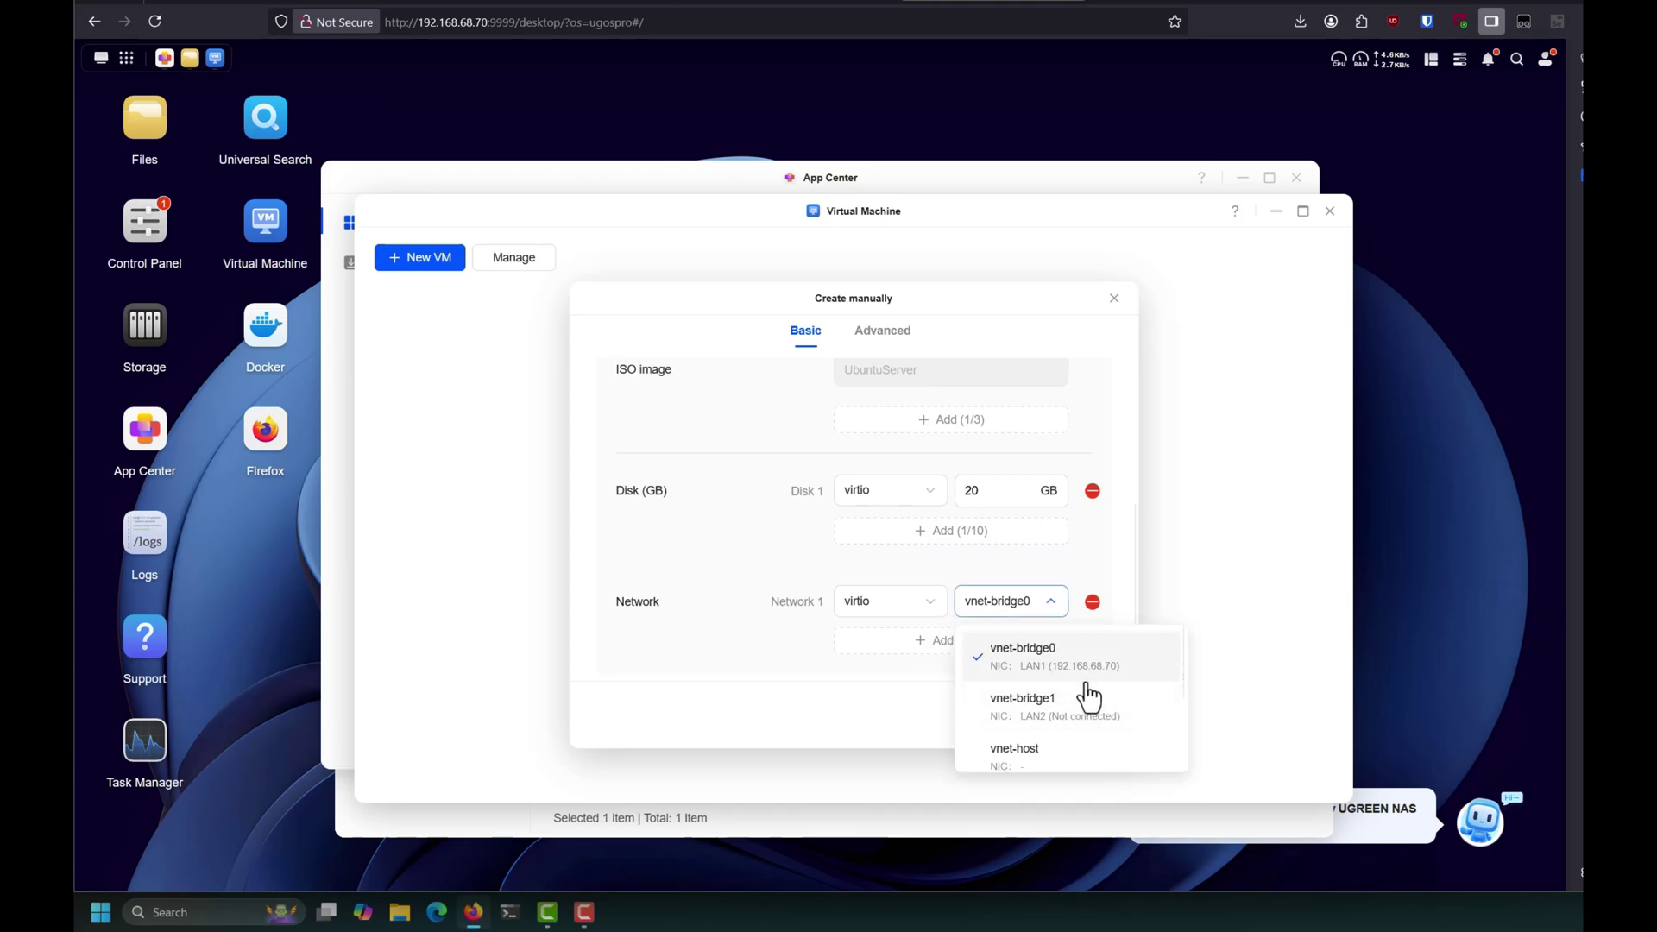
scroll(1098, 692, down, 2)
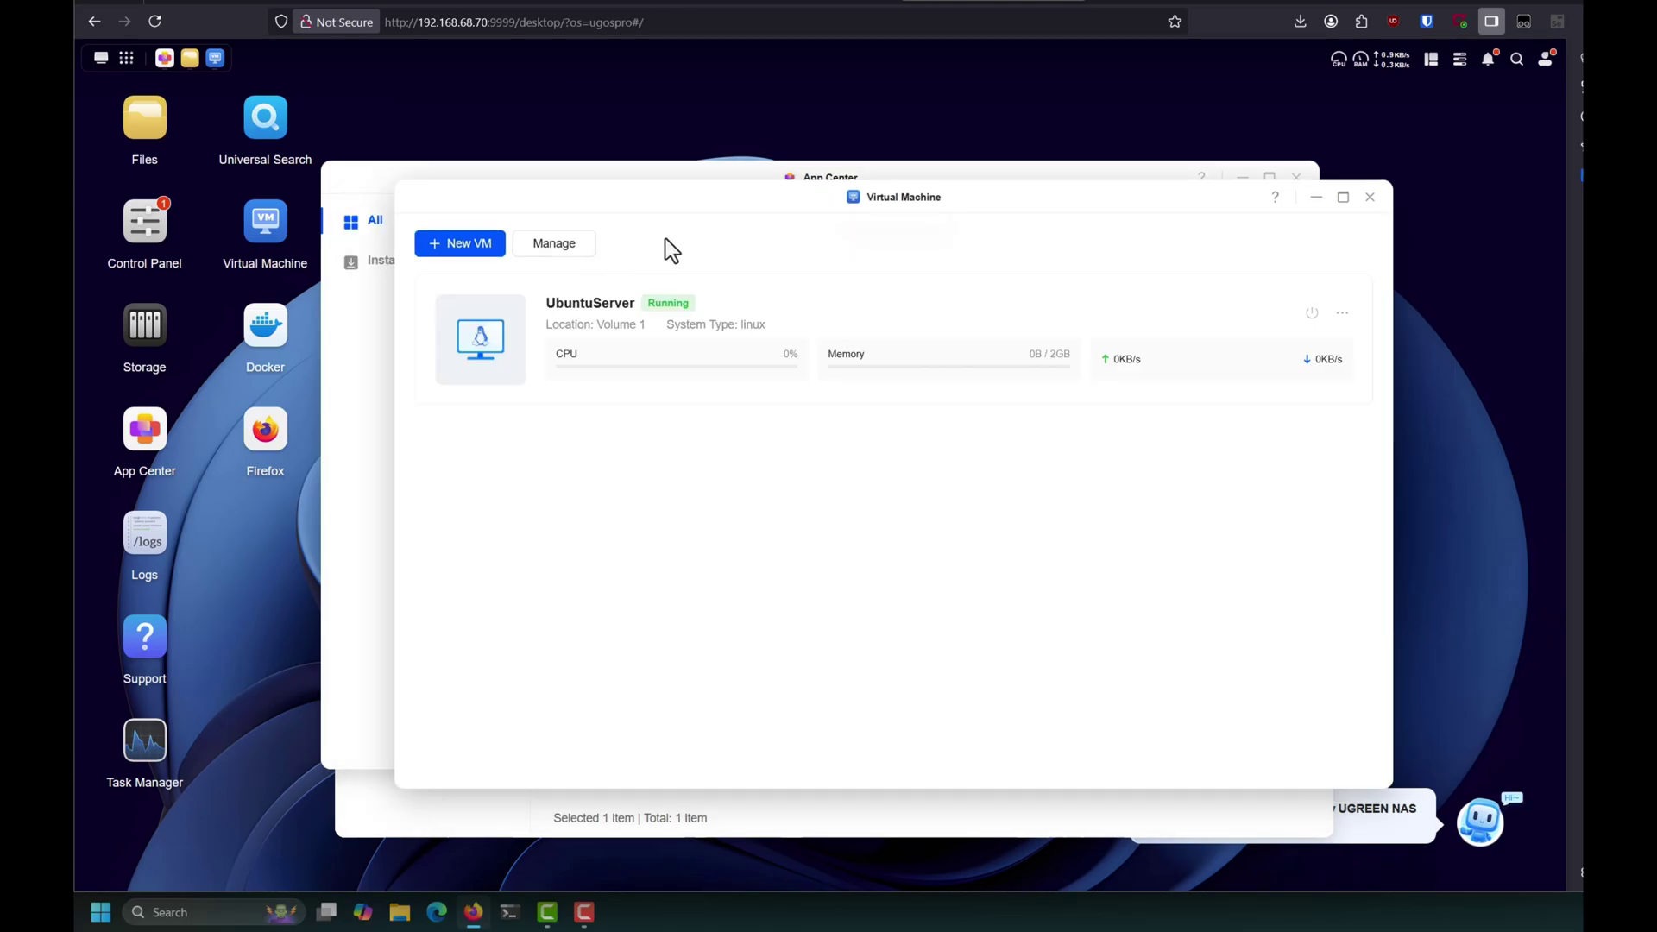
Boot the UbuntuServer VM from the HWE kernel GRUB entry to run the installer
mouse_move(571, 306)
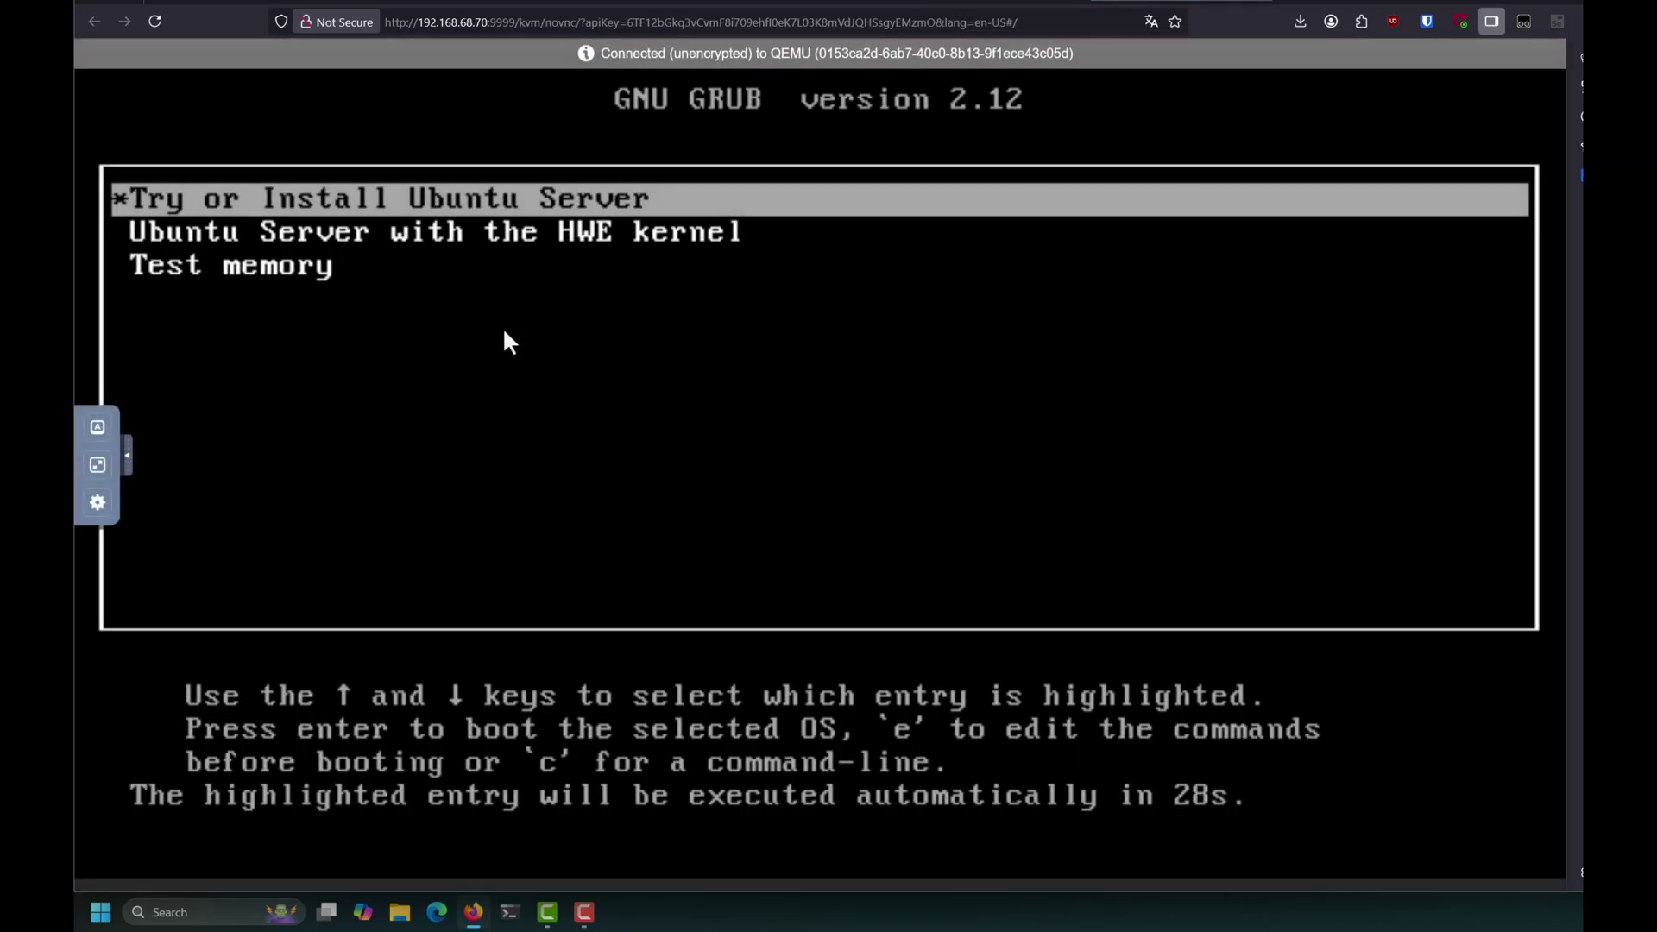
key(Down)
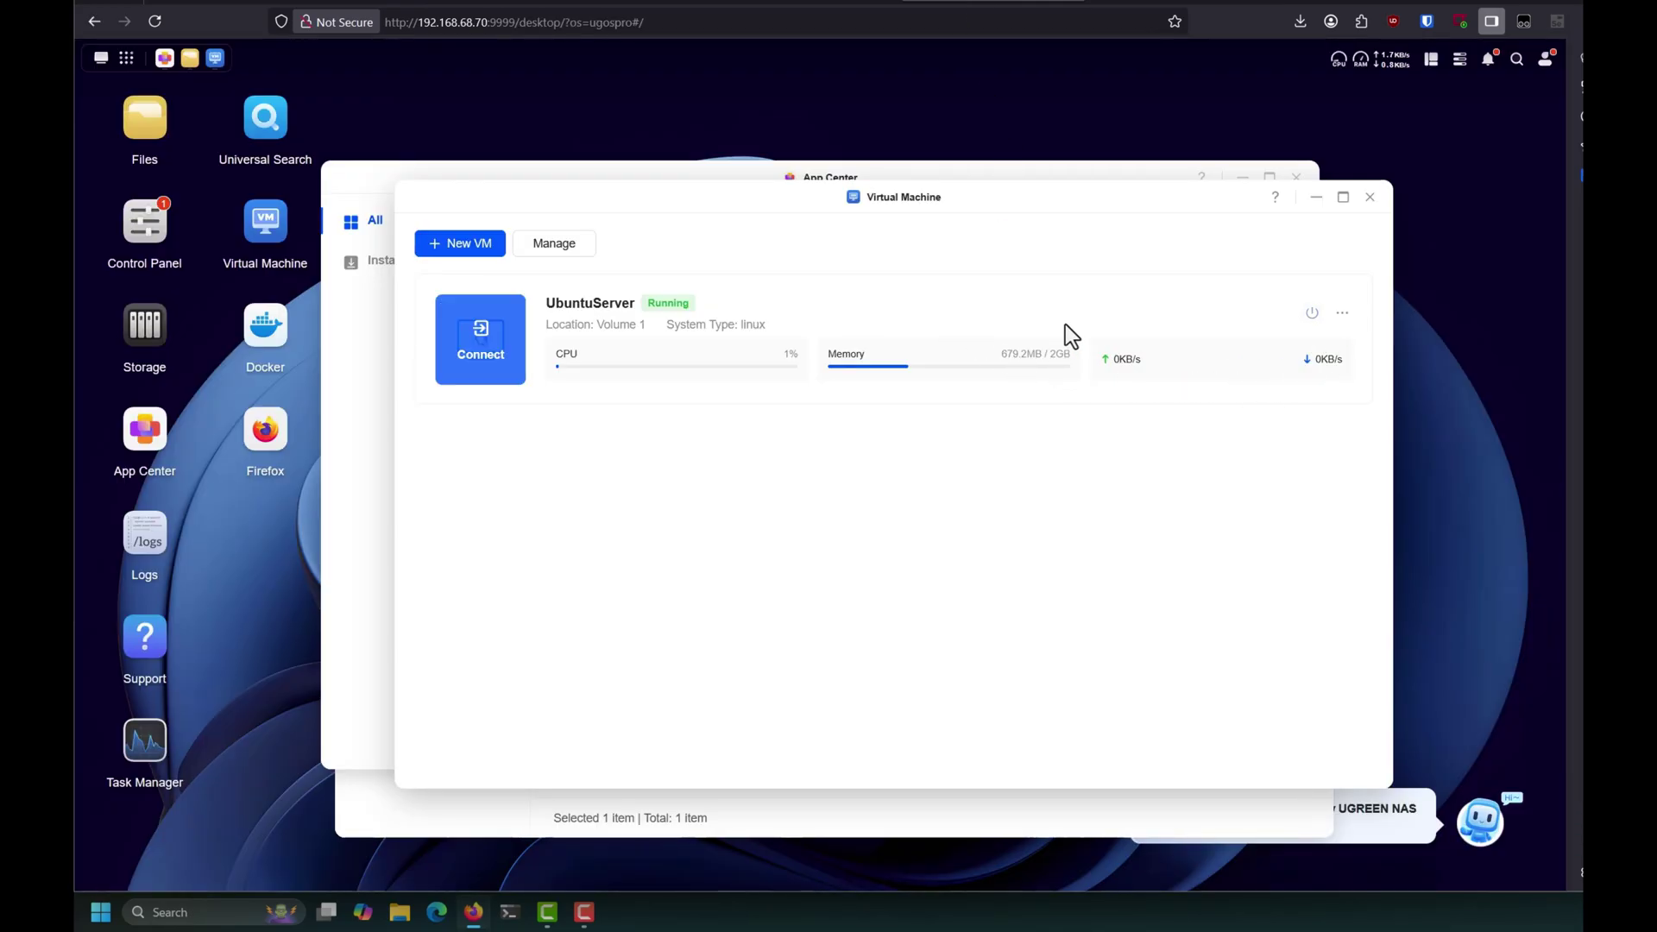
Review the UbuntuServer VM settings (2 cores, 2 GB, 20 GB virtio disk, vnet-bridge0) and close unchanged
mouse_move(500, 353)
click(1342, 314)
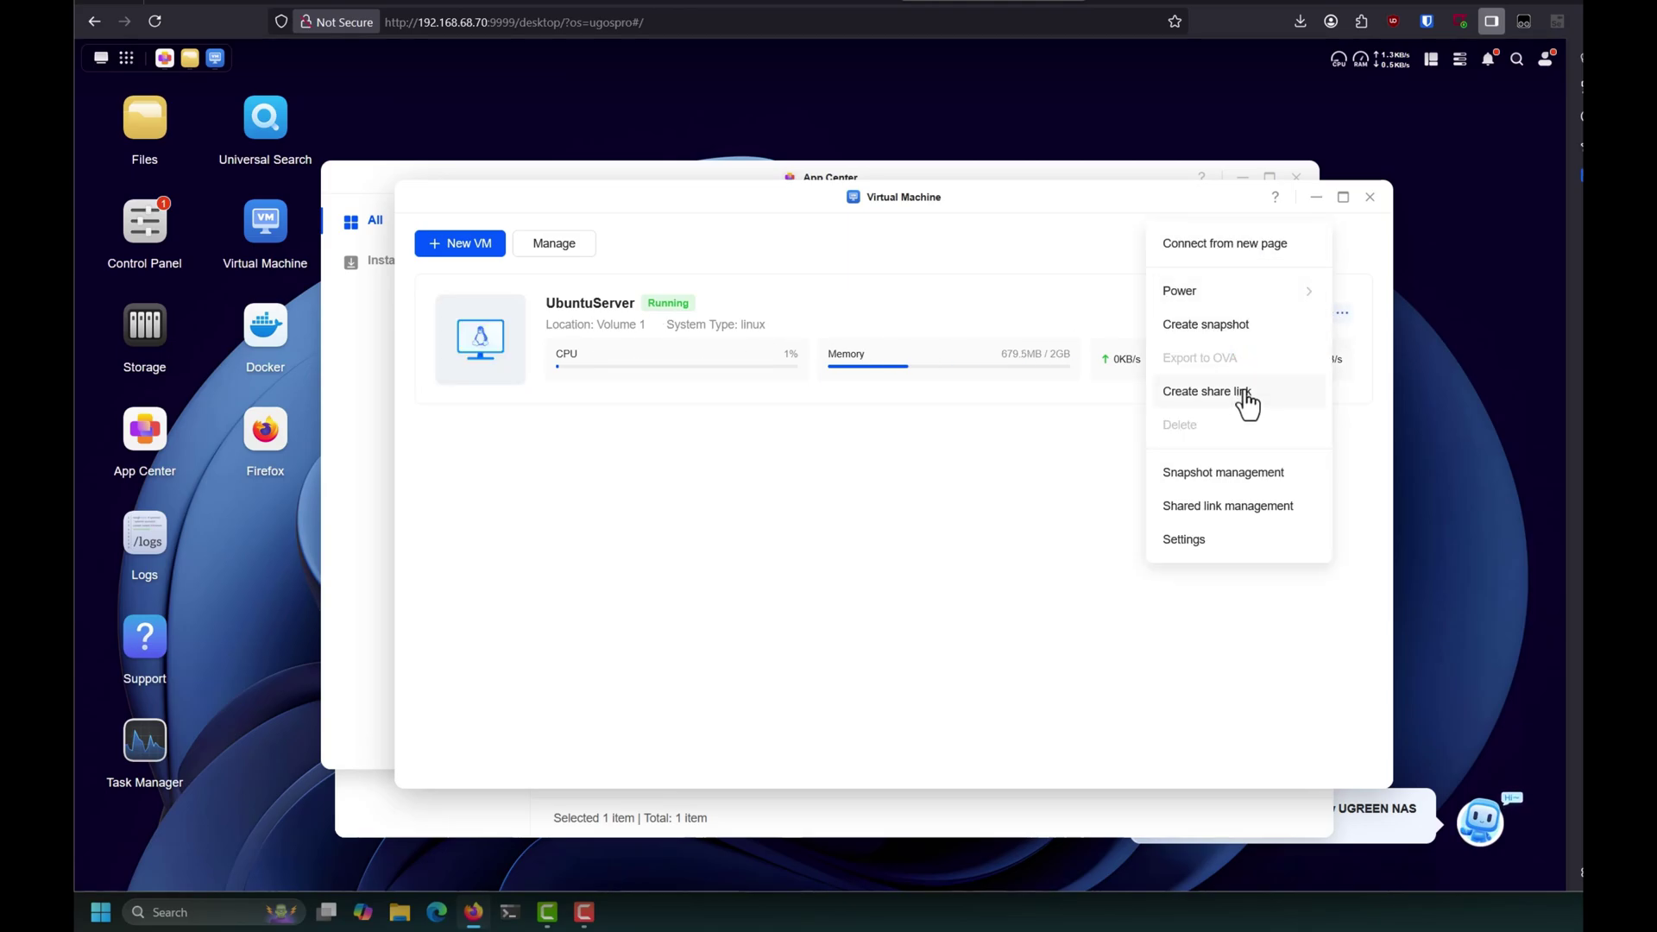
click(1208, 541)
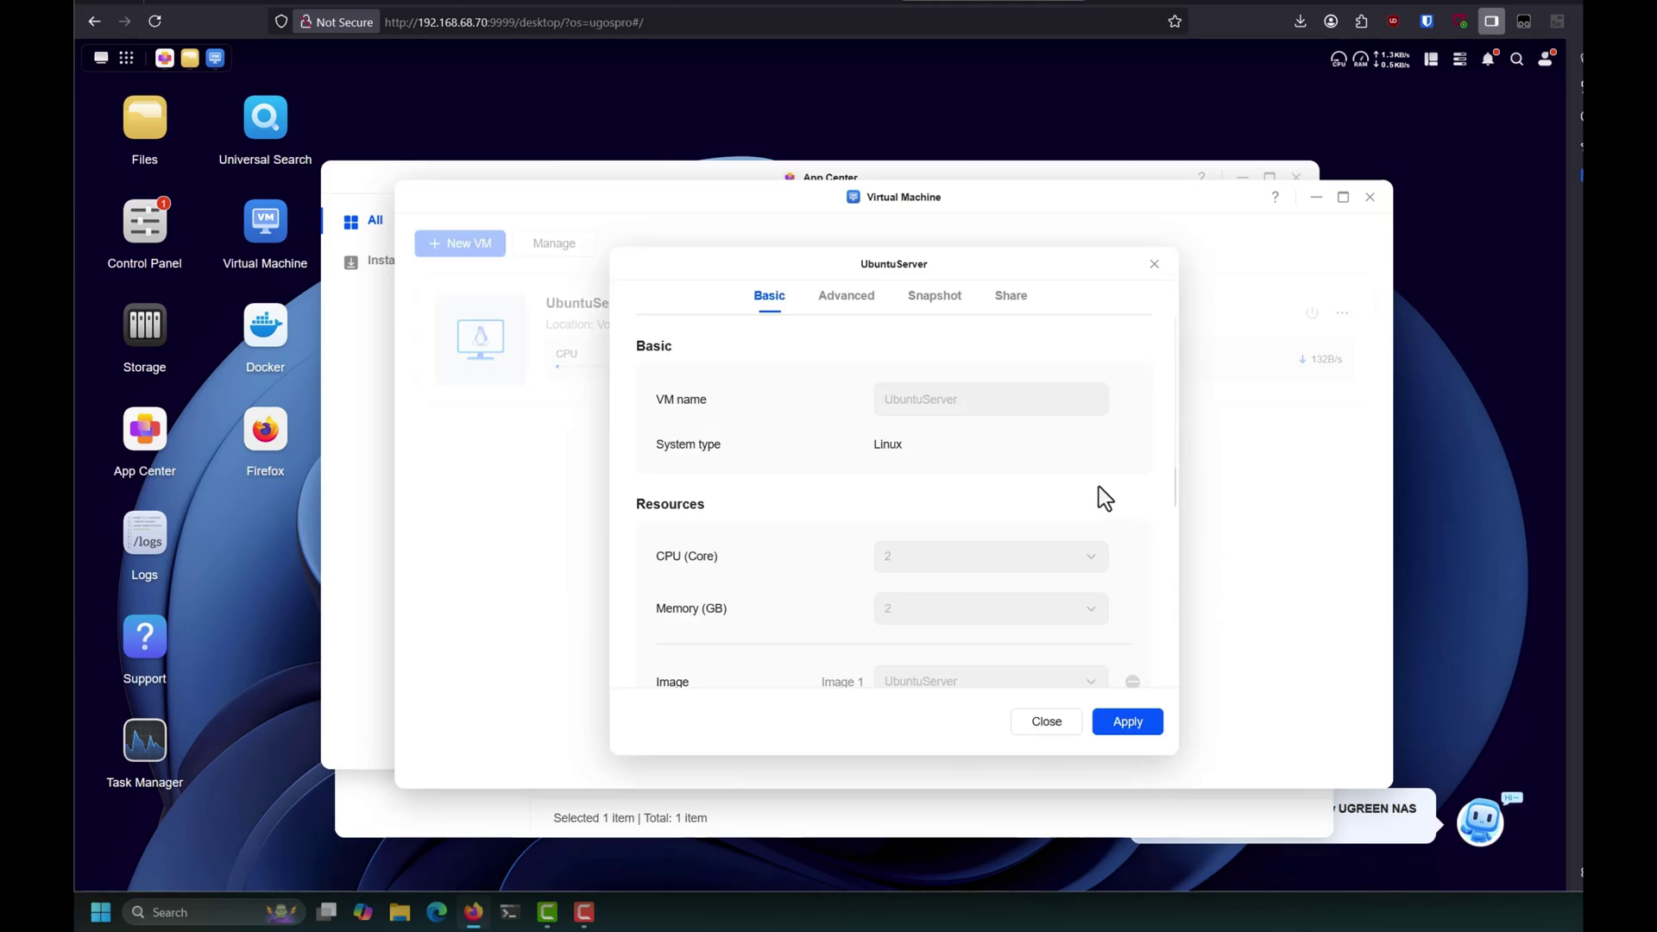
scroll(844, 367, down, 3)
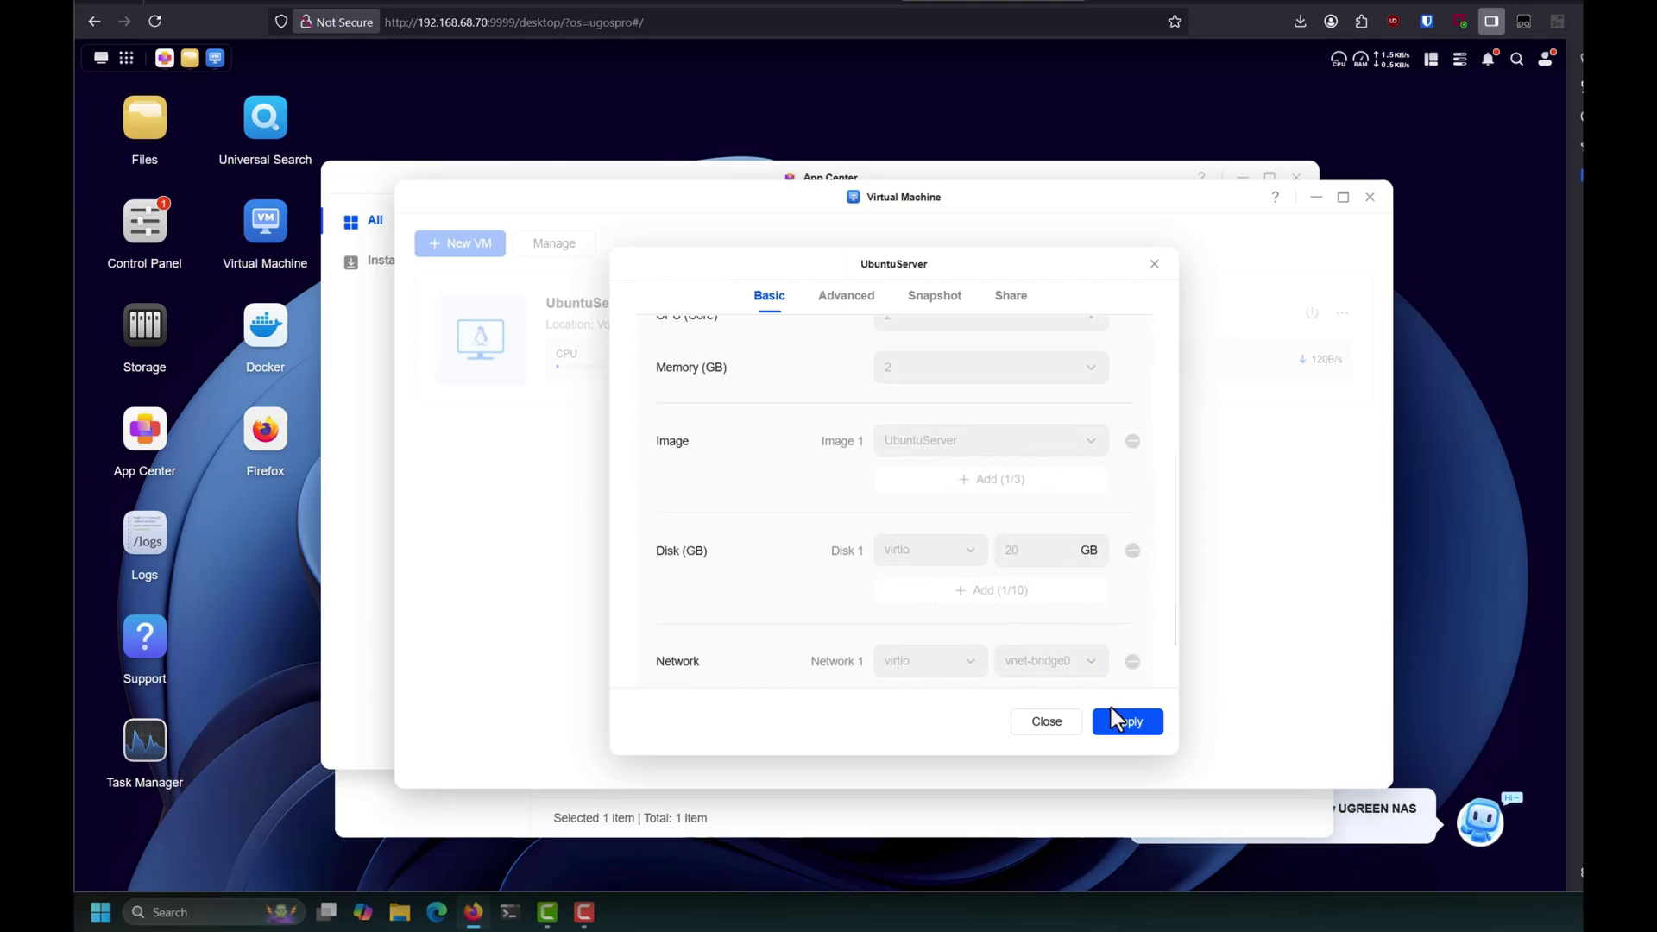
click(1063, 723)
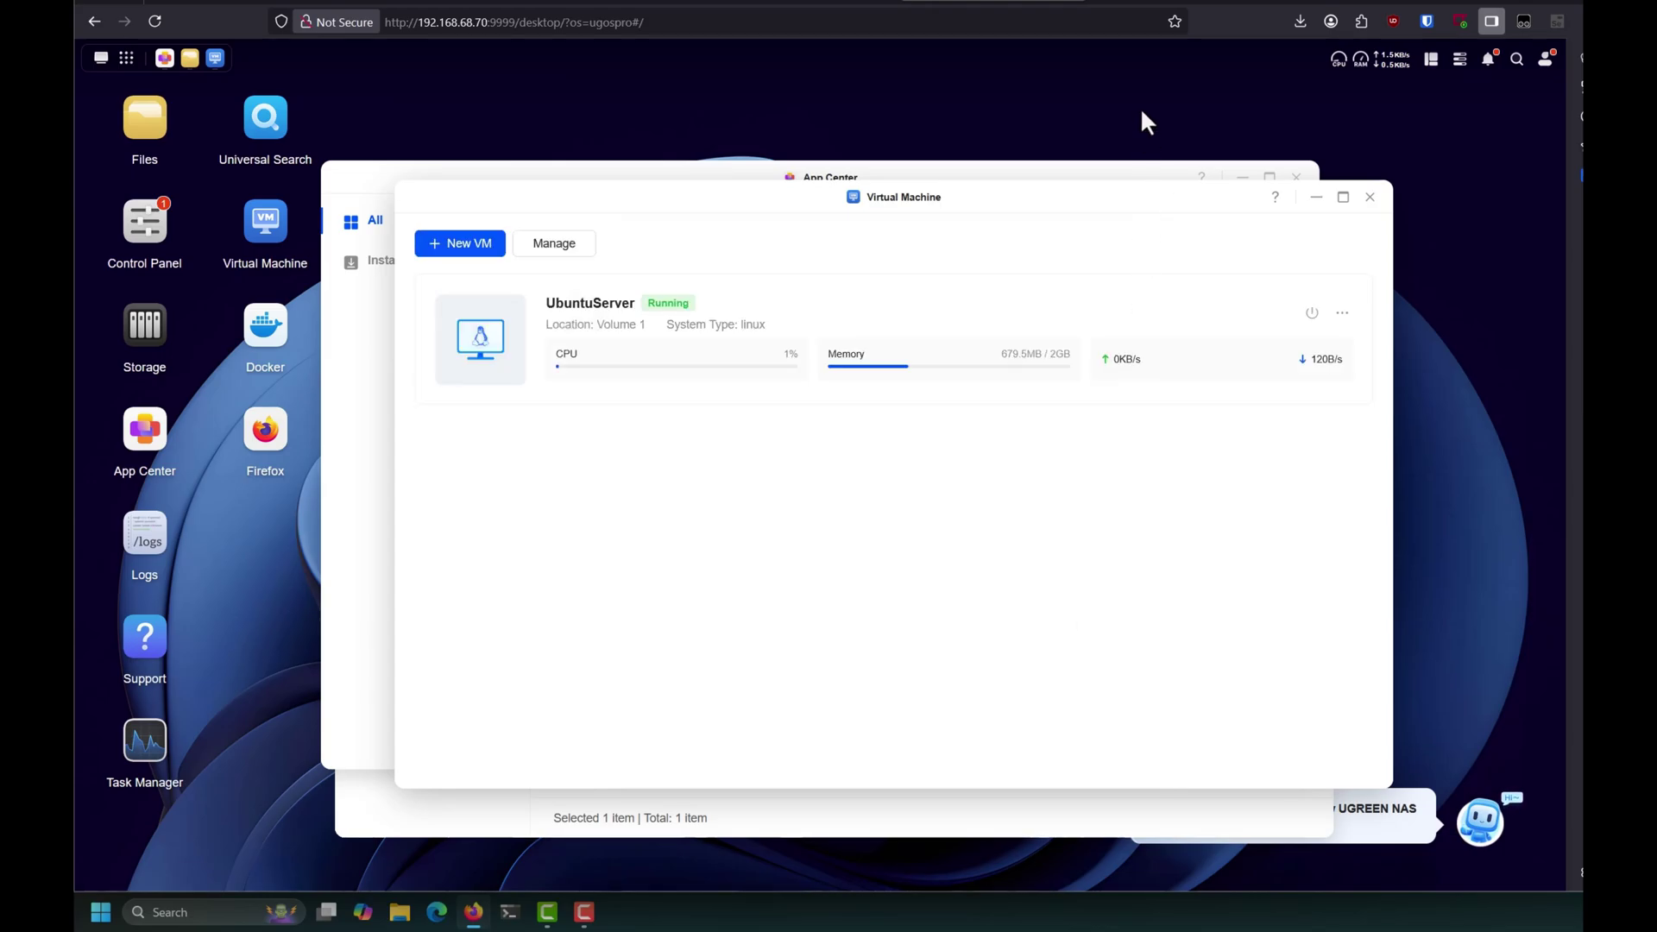
SSH into the Ubuntu VM at 192.168.68.68, accepting the host key and entering the account password
click(1144, 5)
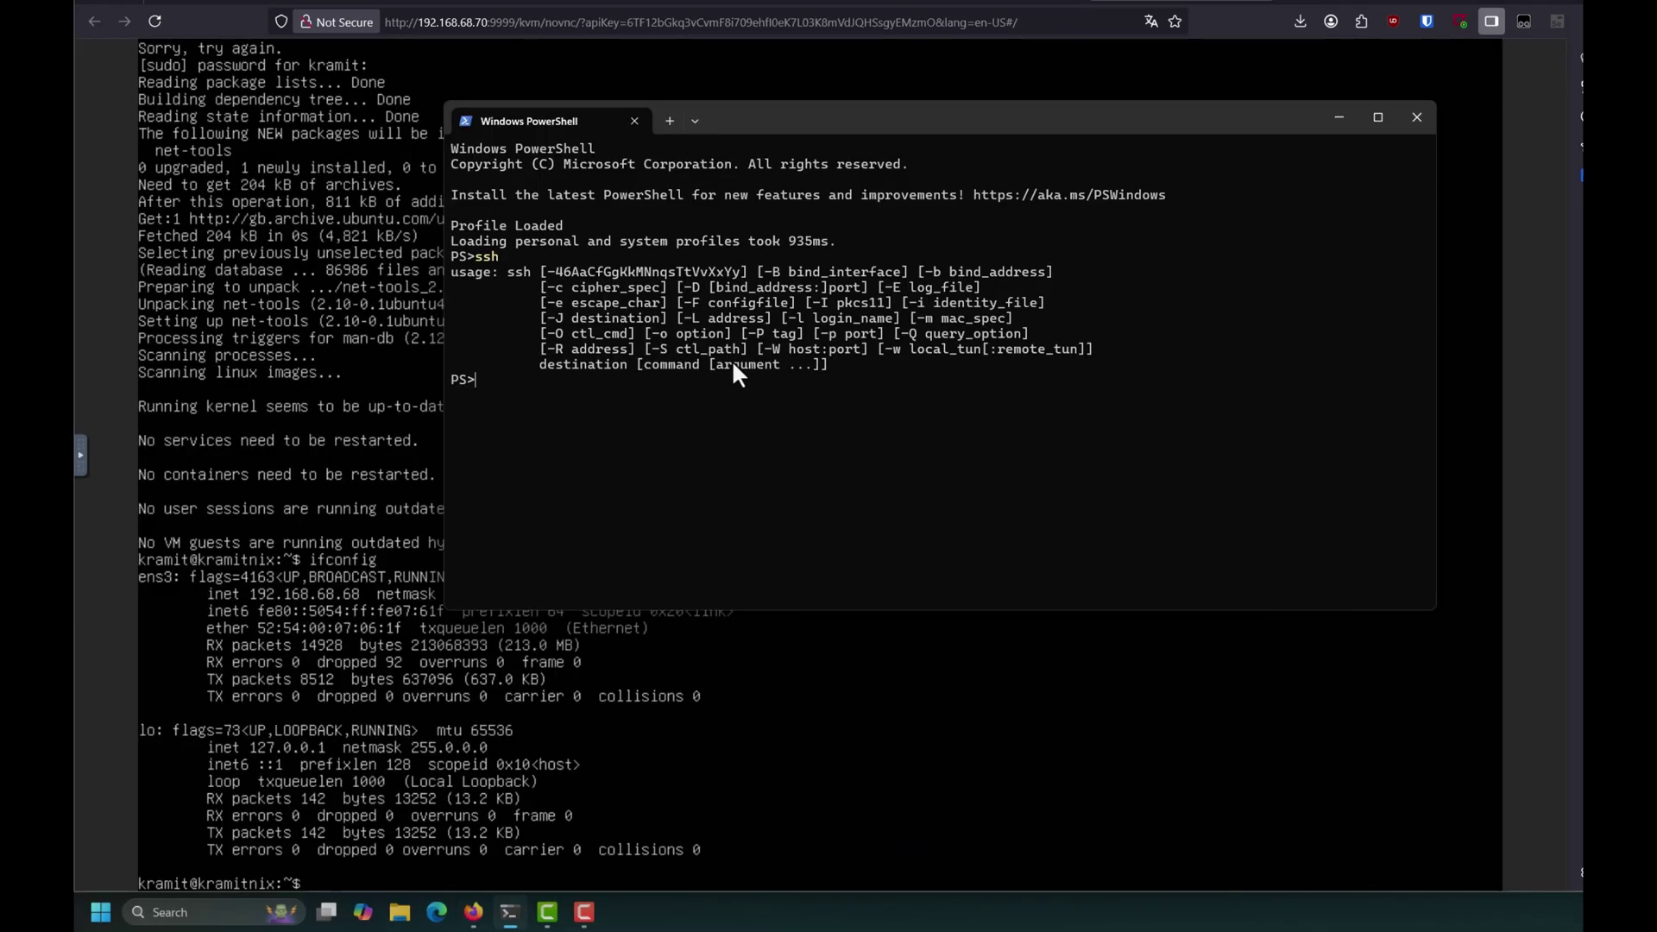
text(ssh kramit@192.168.68.68)
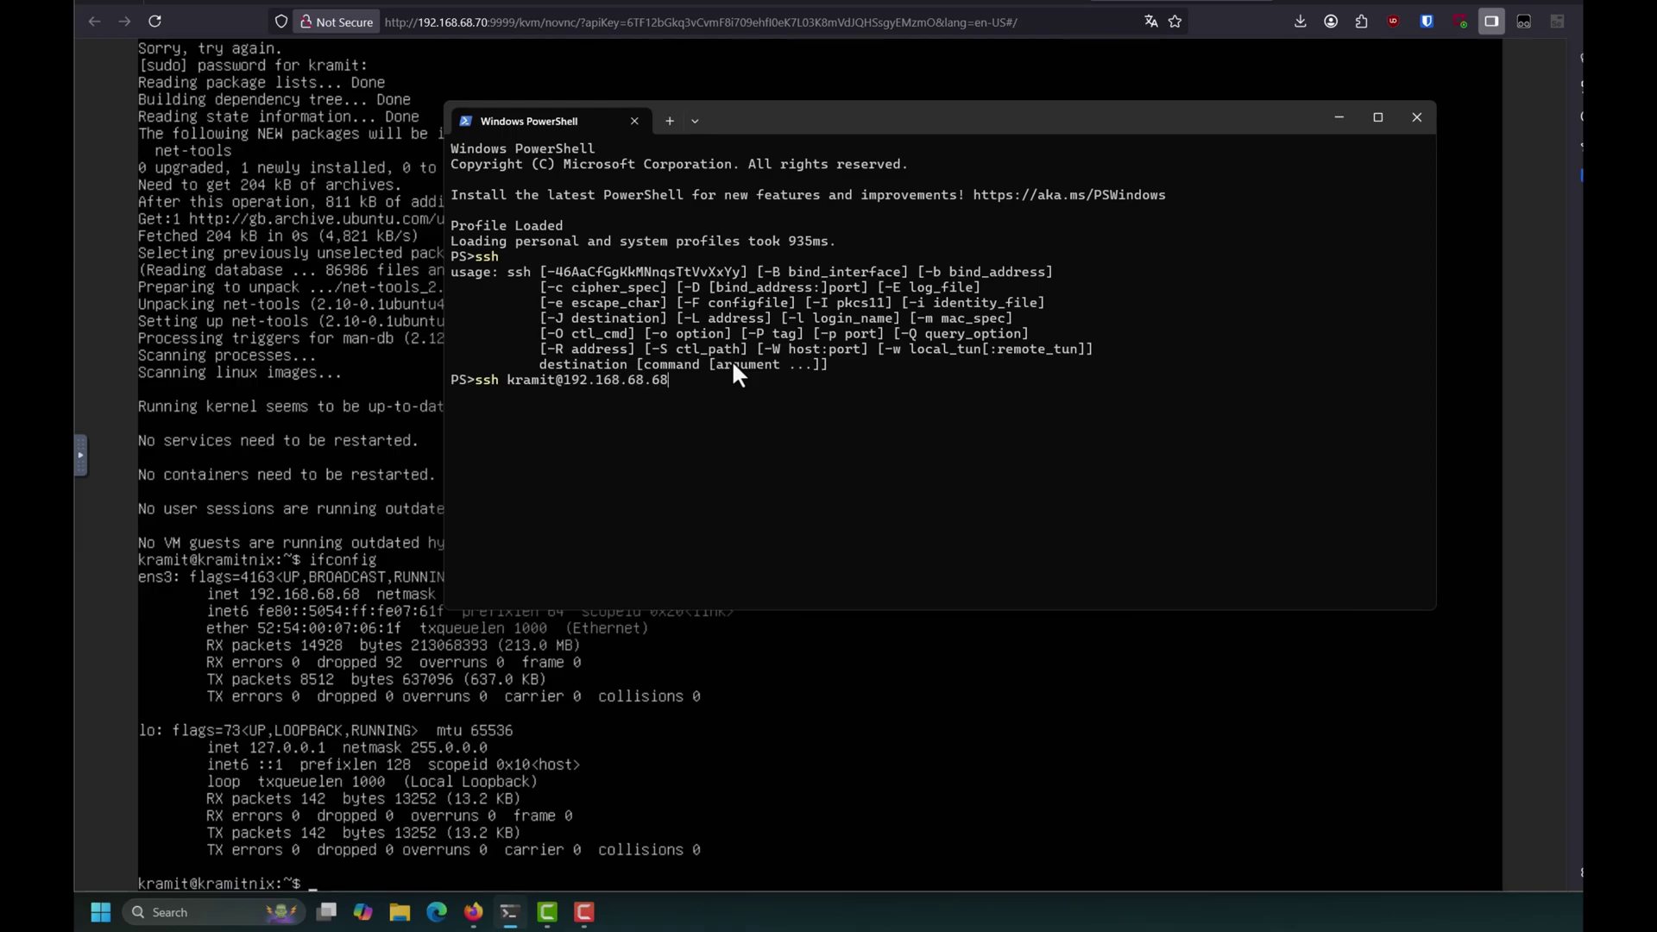
key(Return)
text(yes)
key(Return)
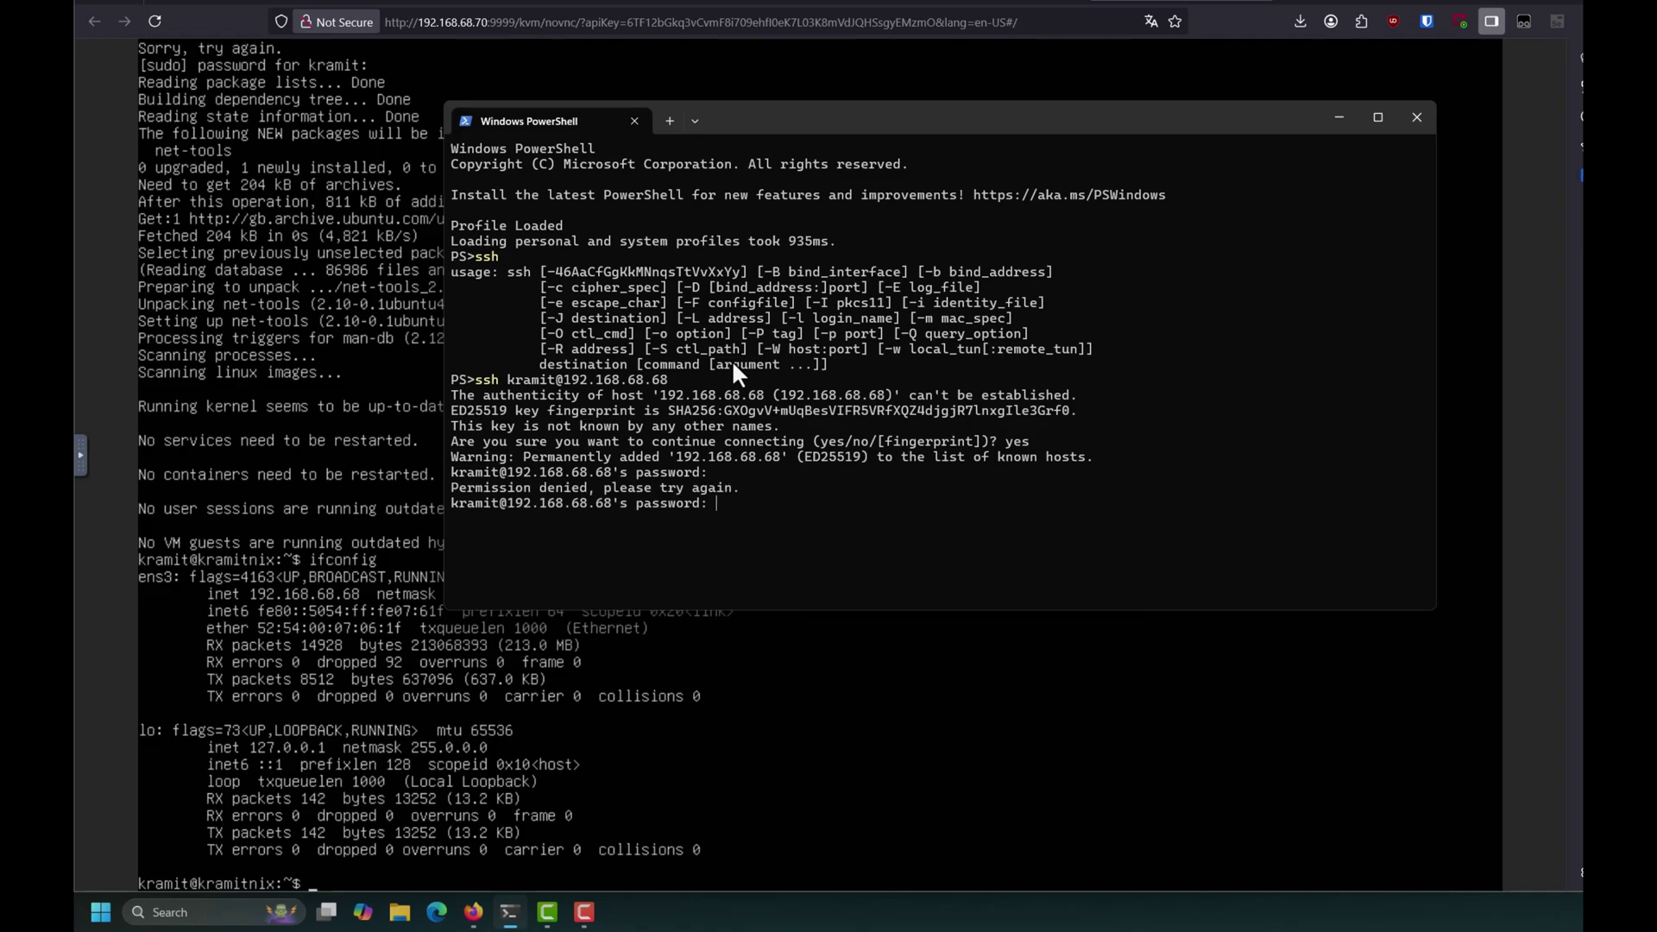
key(Return)
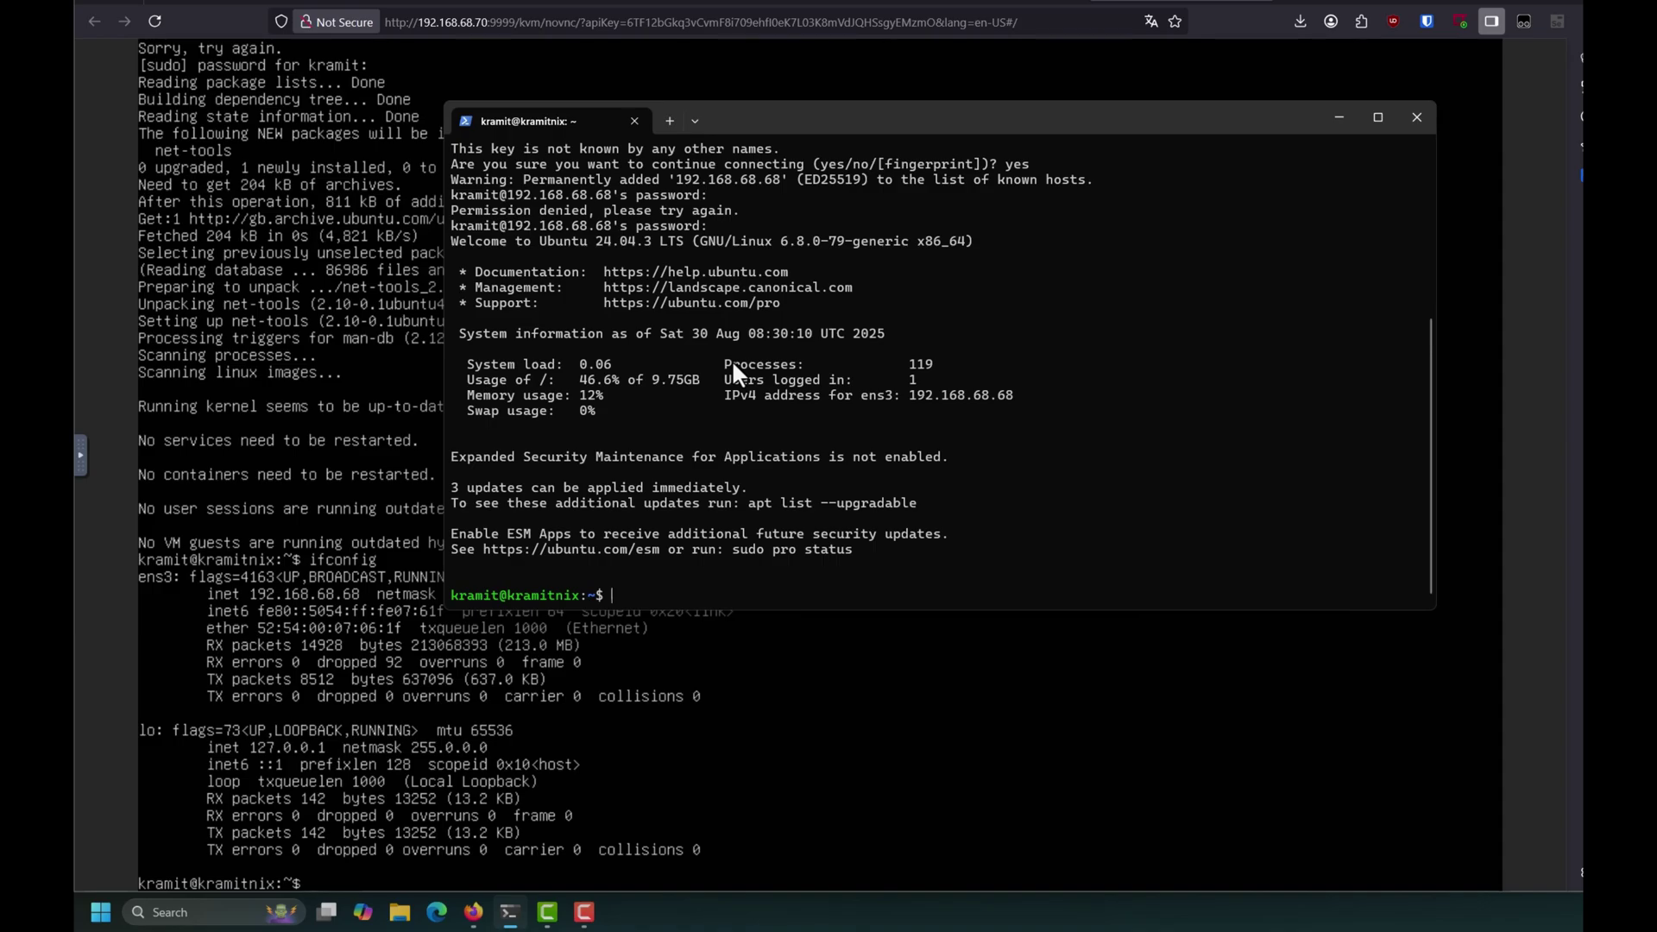
Run 'apt list --upgradable' and then 'apt get update' on the VM
text(apt list --upgradable)
key(Return)
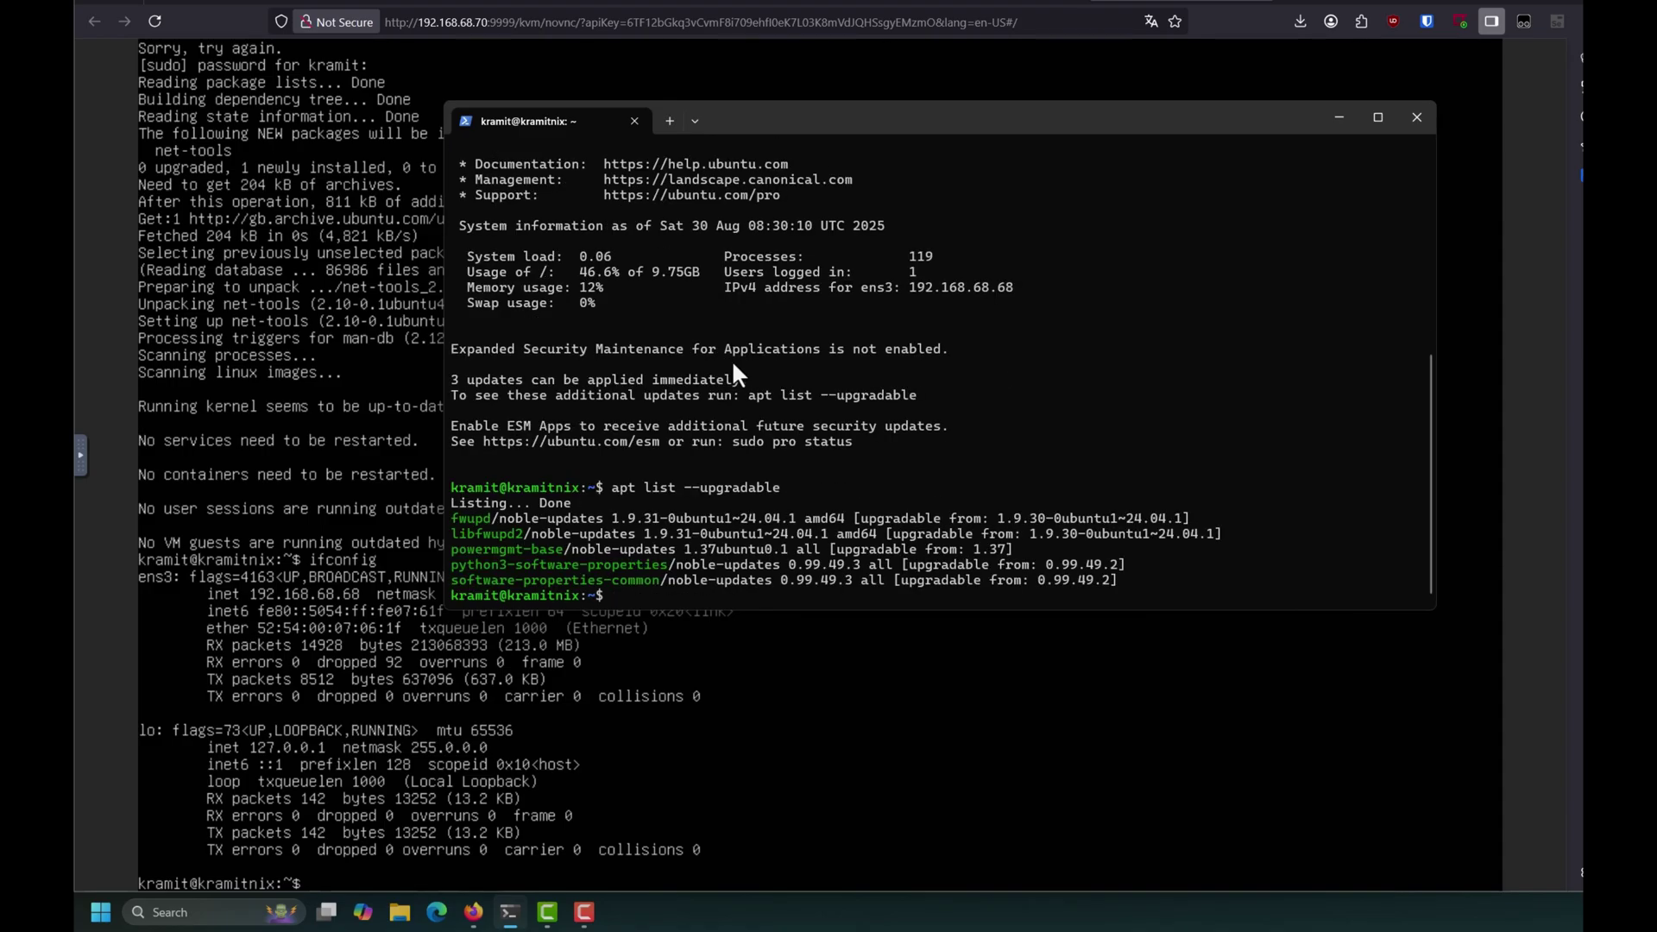
text(apt get update)
key(Return)
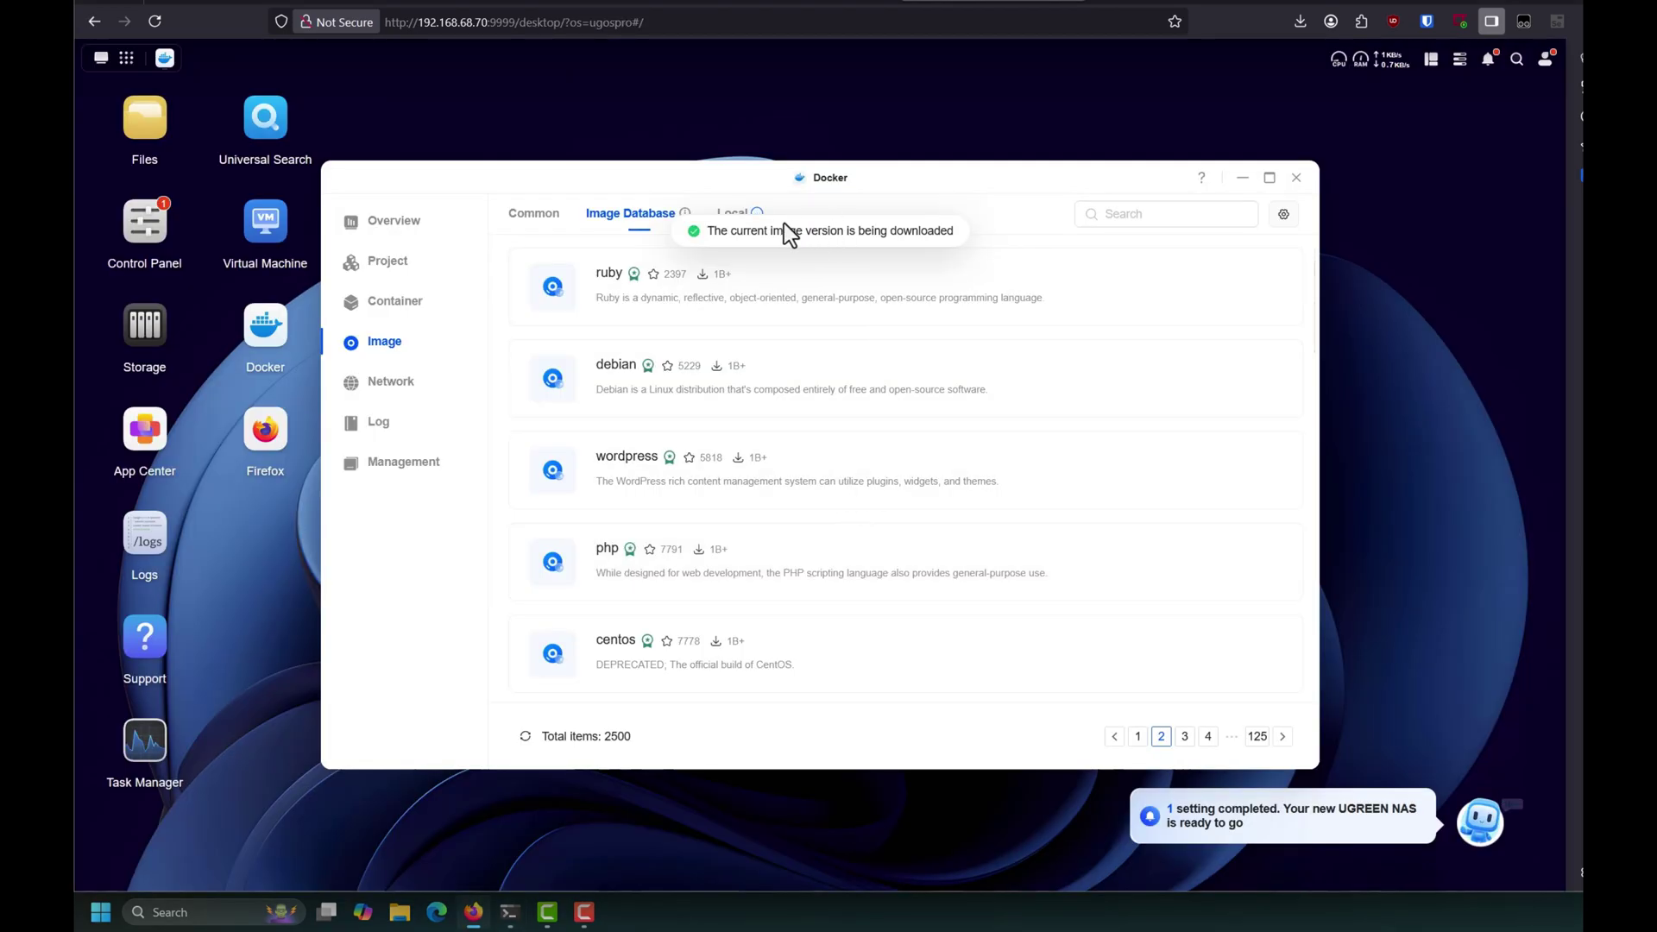
Confirm the wordpress:latest image (696MB) is listed among the local Docker images
click(730, 216)
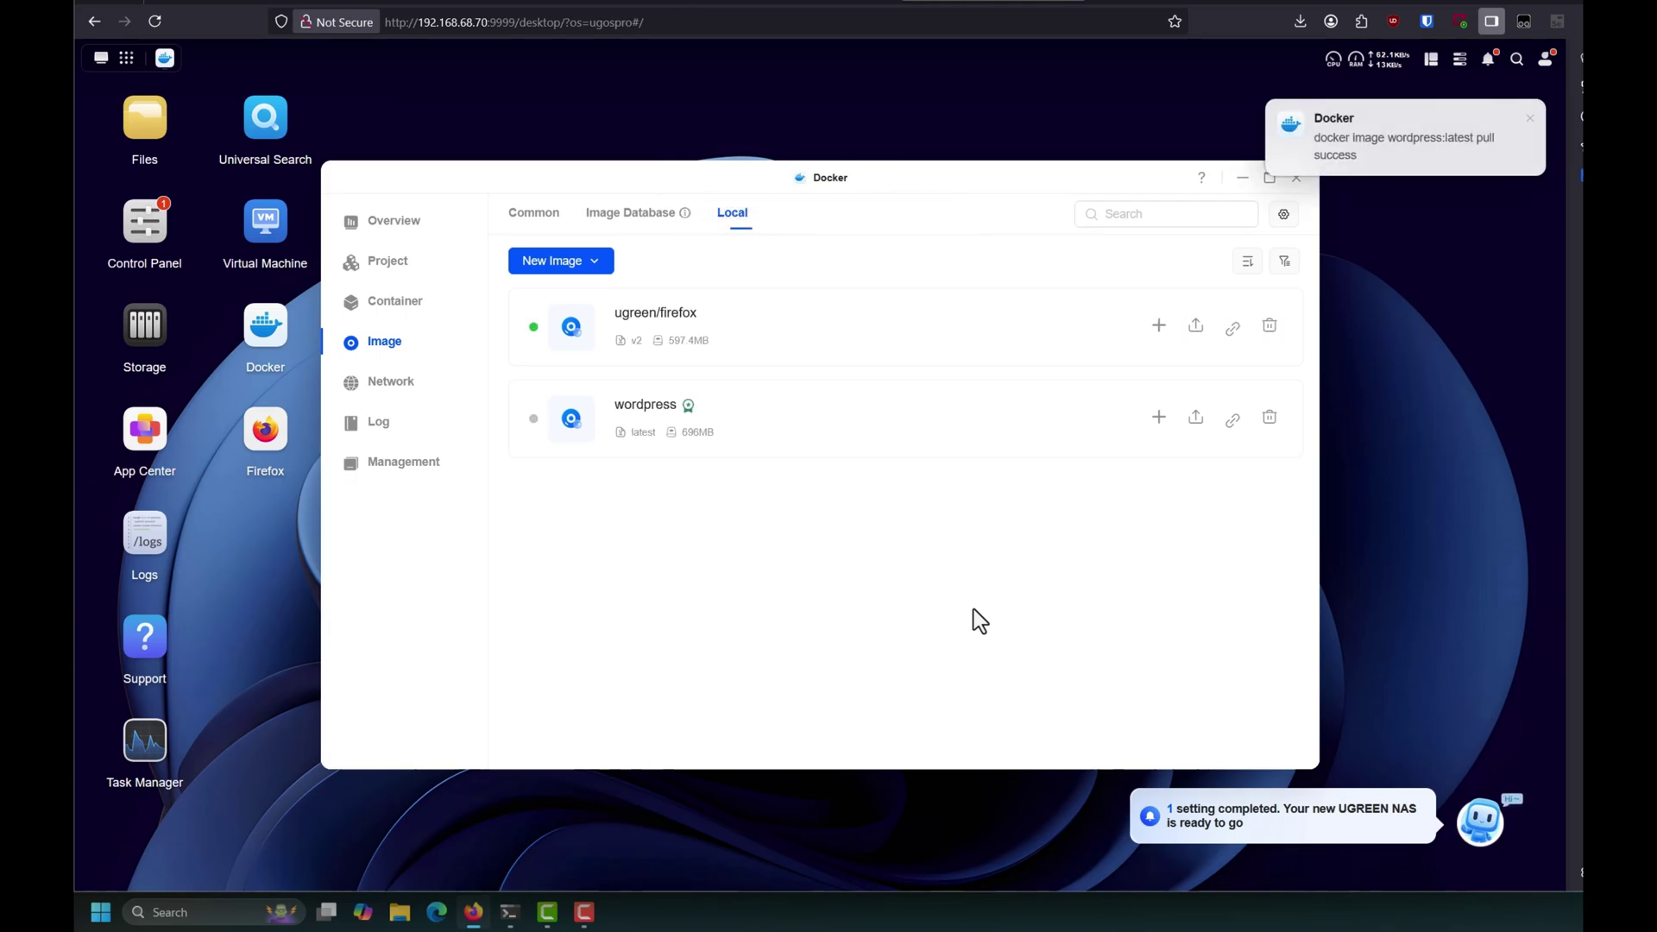
click(765, 433)
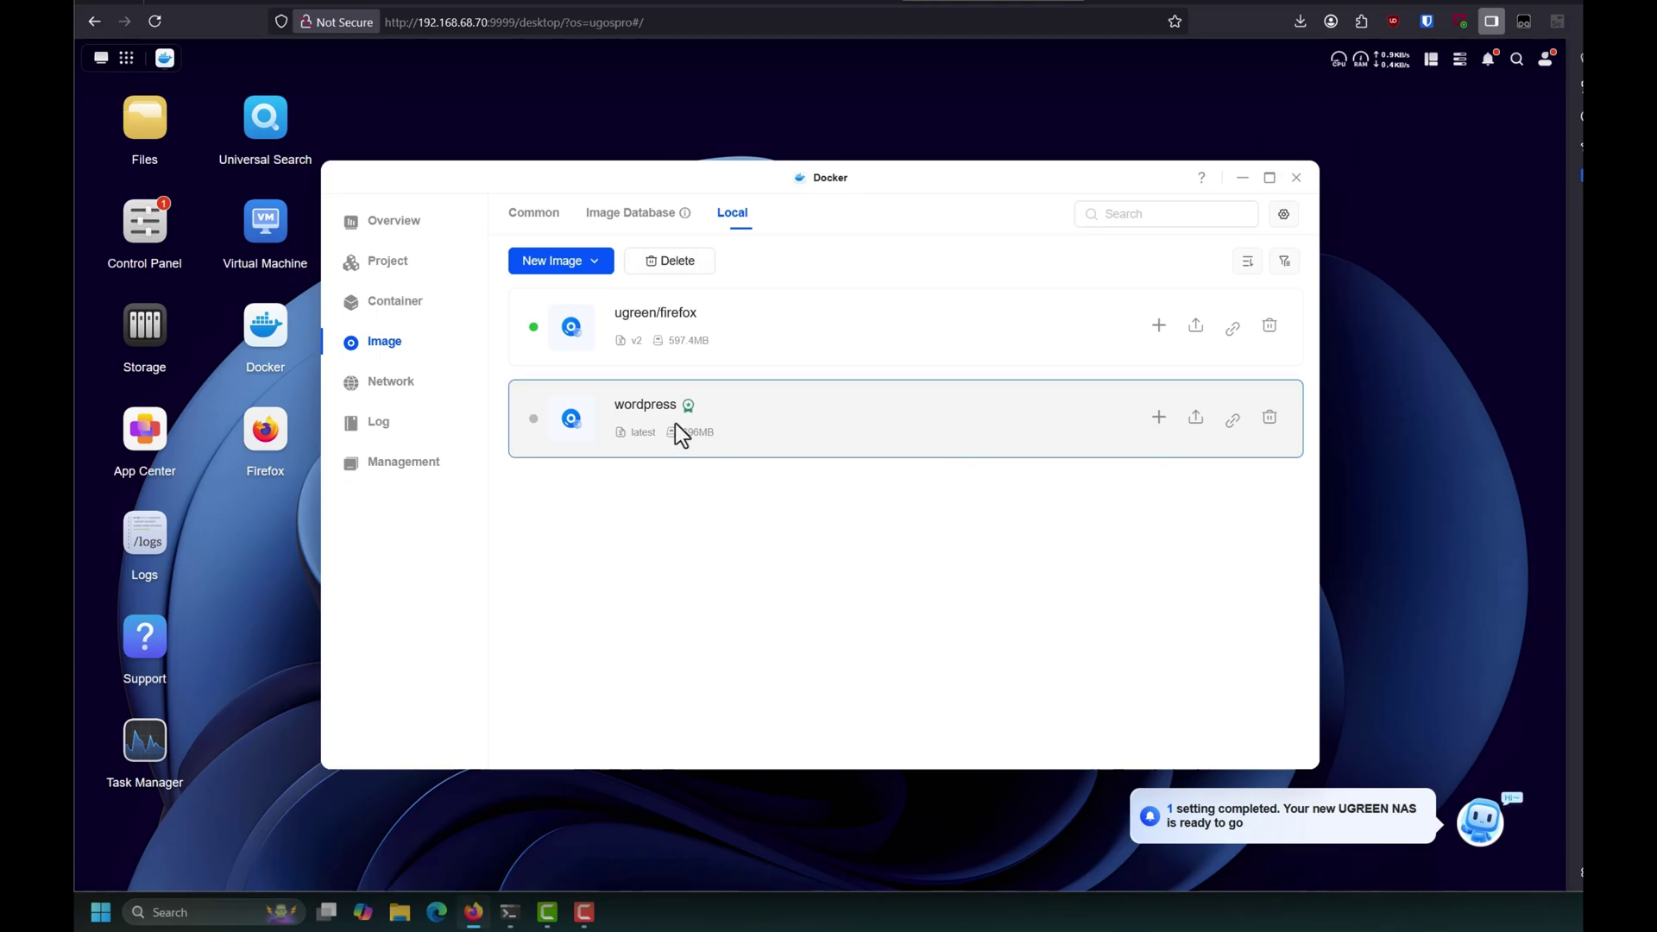
Start a new container from the wordpress (latest) image
click(397, 302)
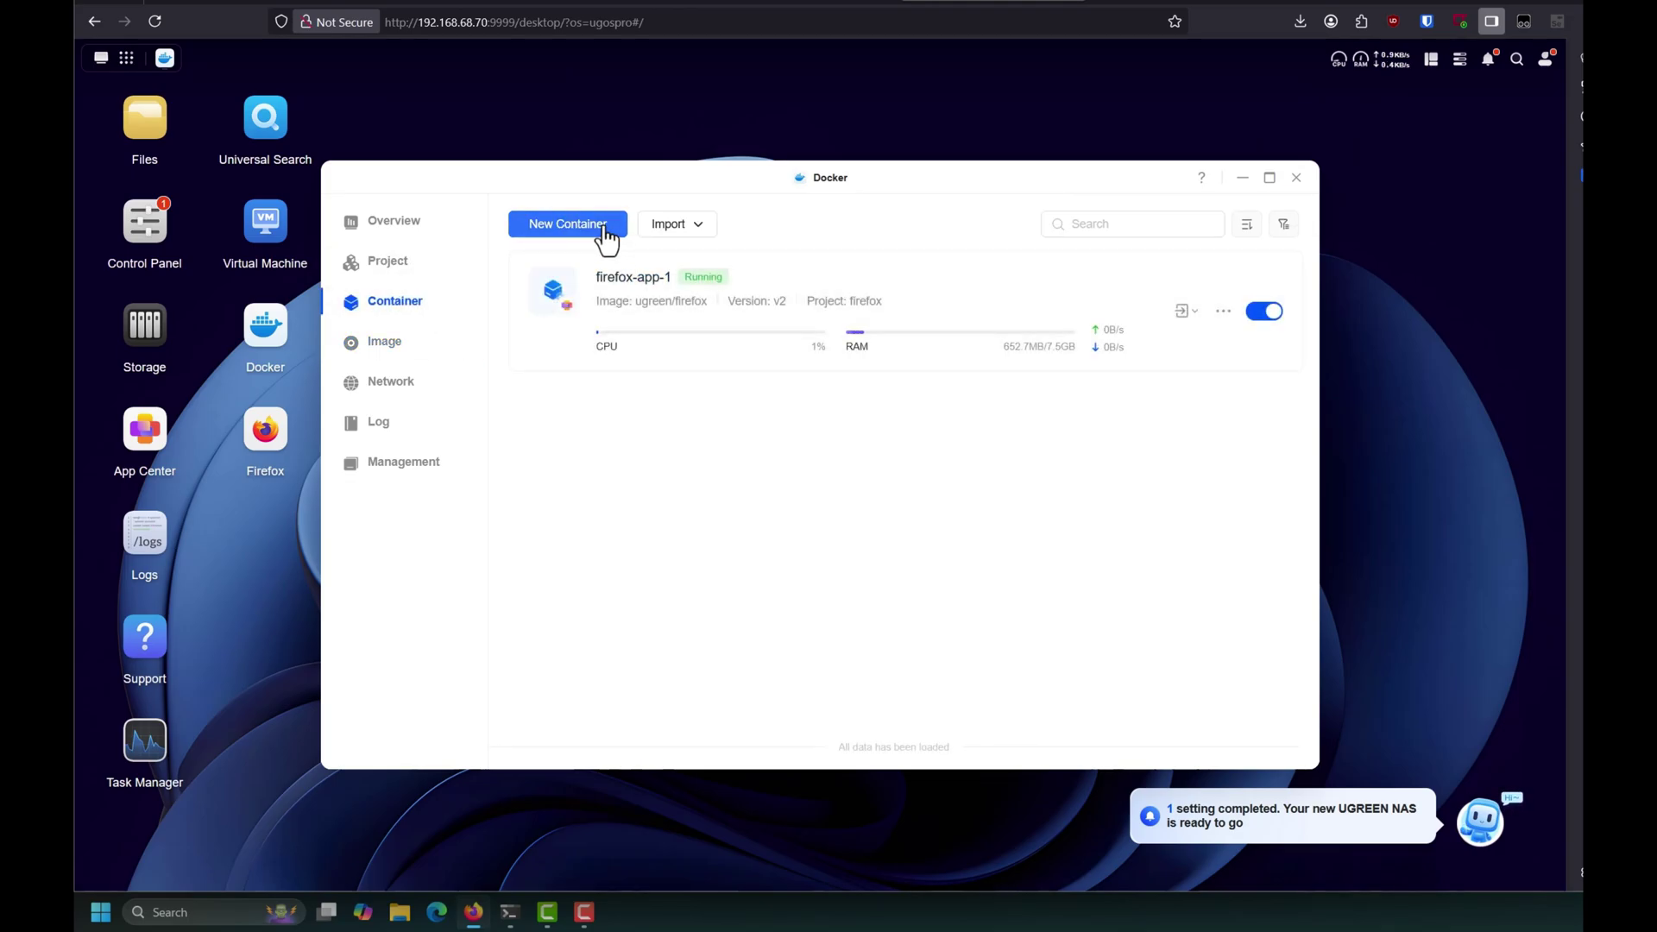
click(602, 232)
click(882, 473)
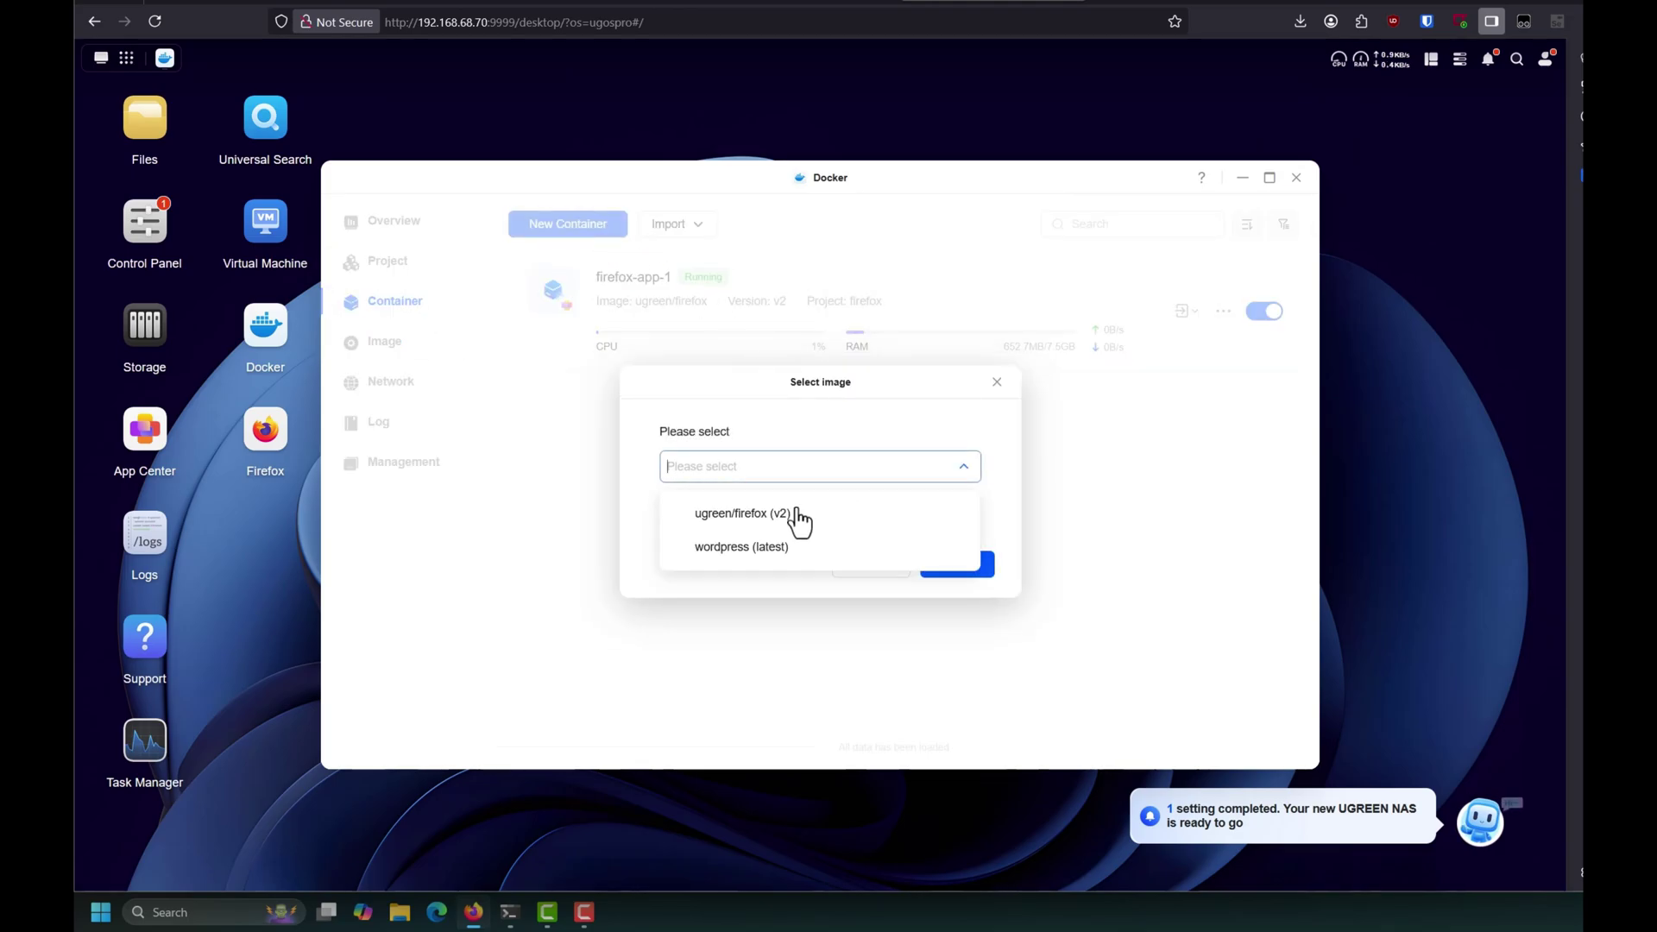
click(755, 549)
click(952, 566)
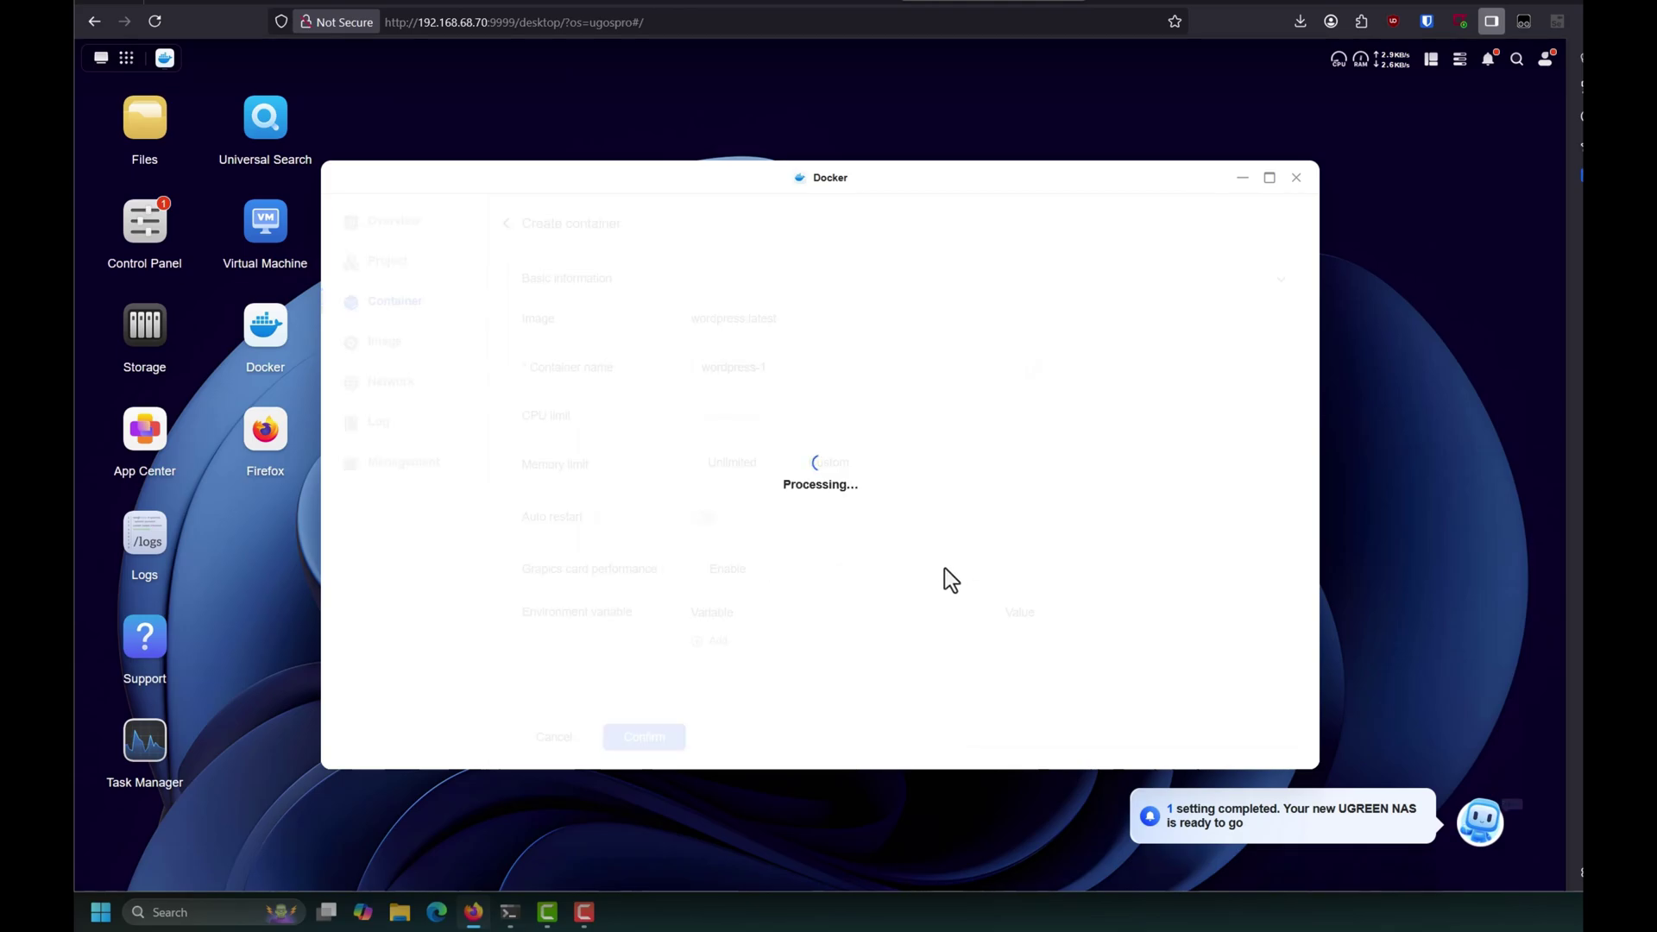
Keep the CPU limit at Unlimited and look through the rest of the wordpress-1 container form
click(835, 418)
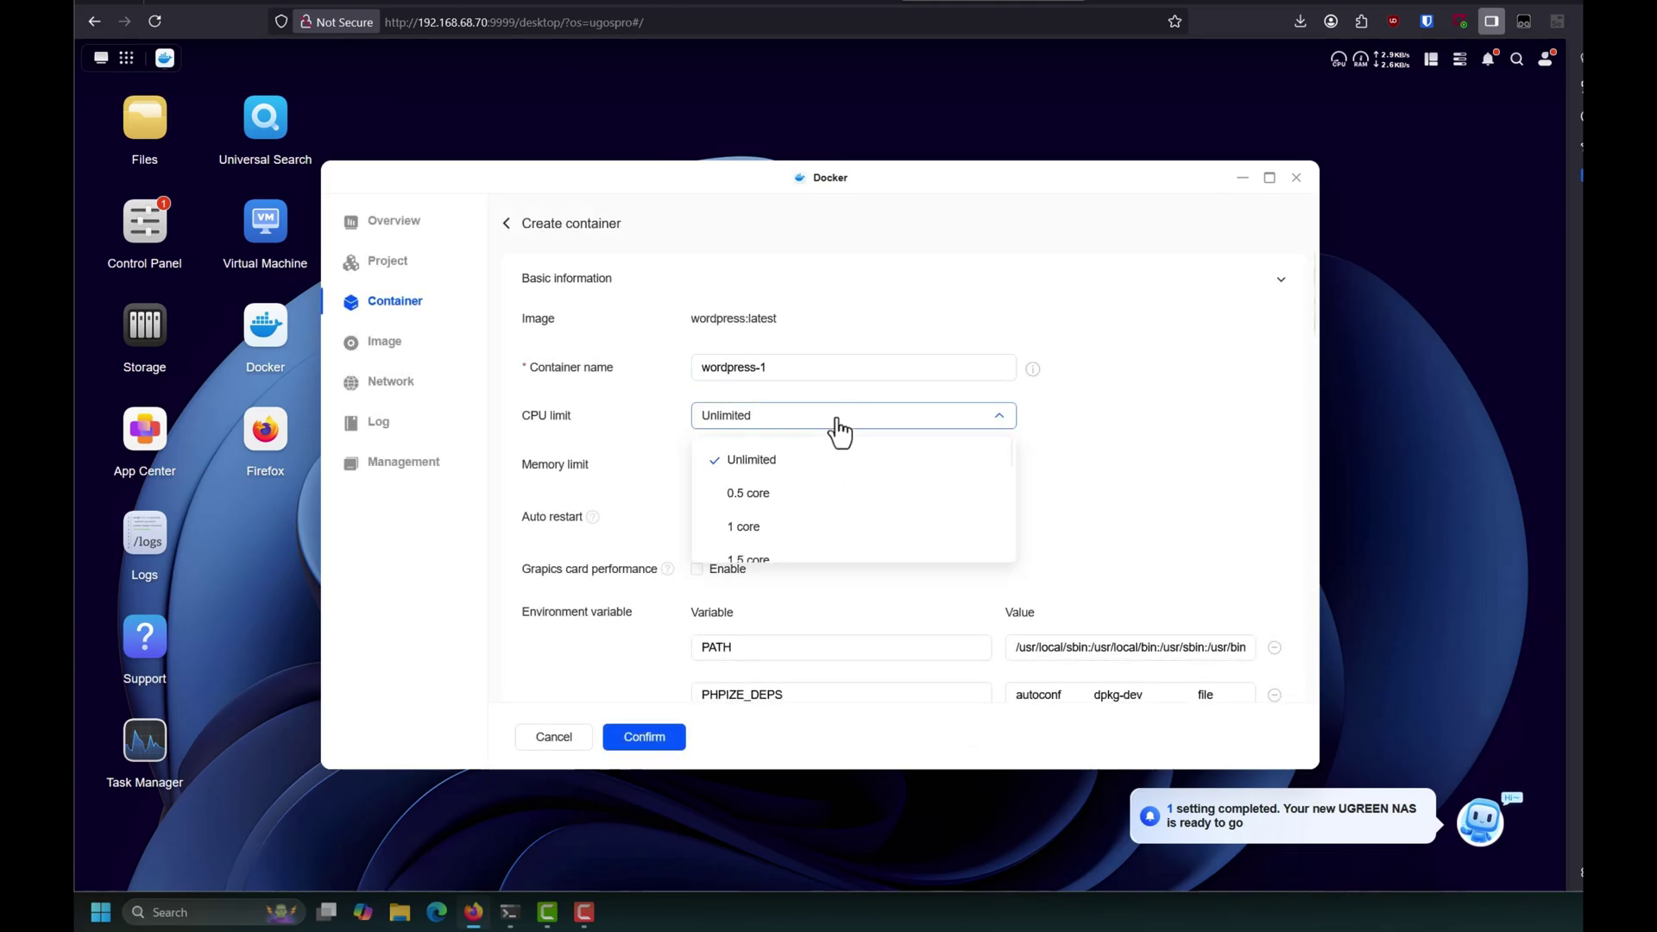
click(631, 464)
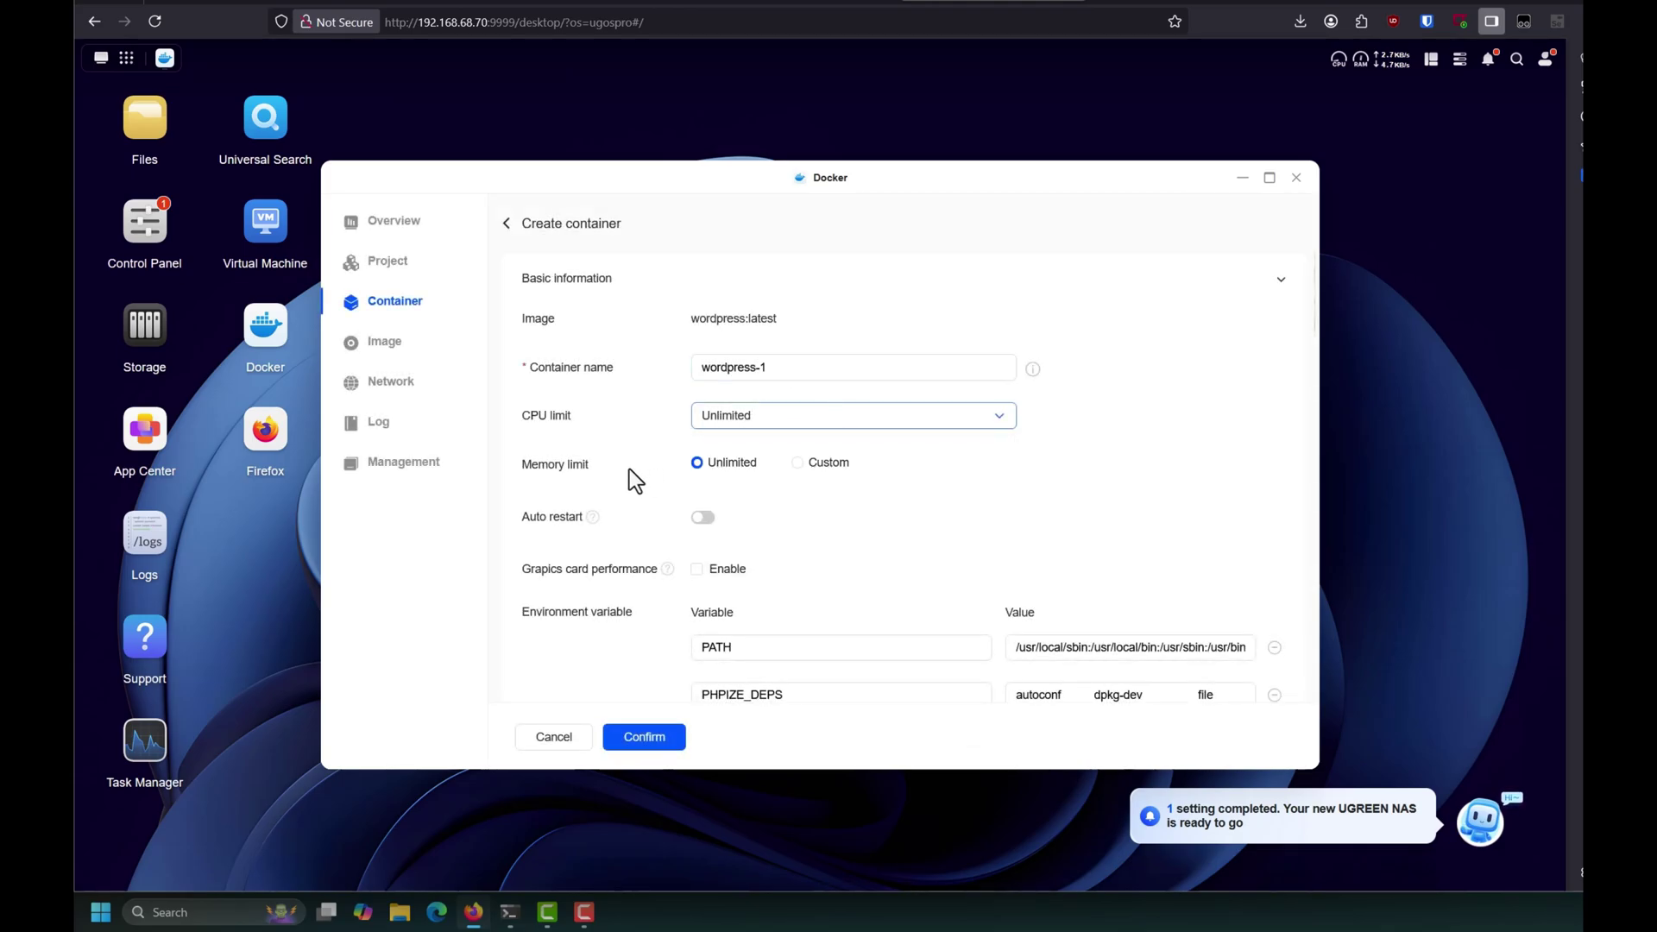
scroll(851, 501, down, 6)
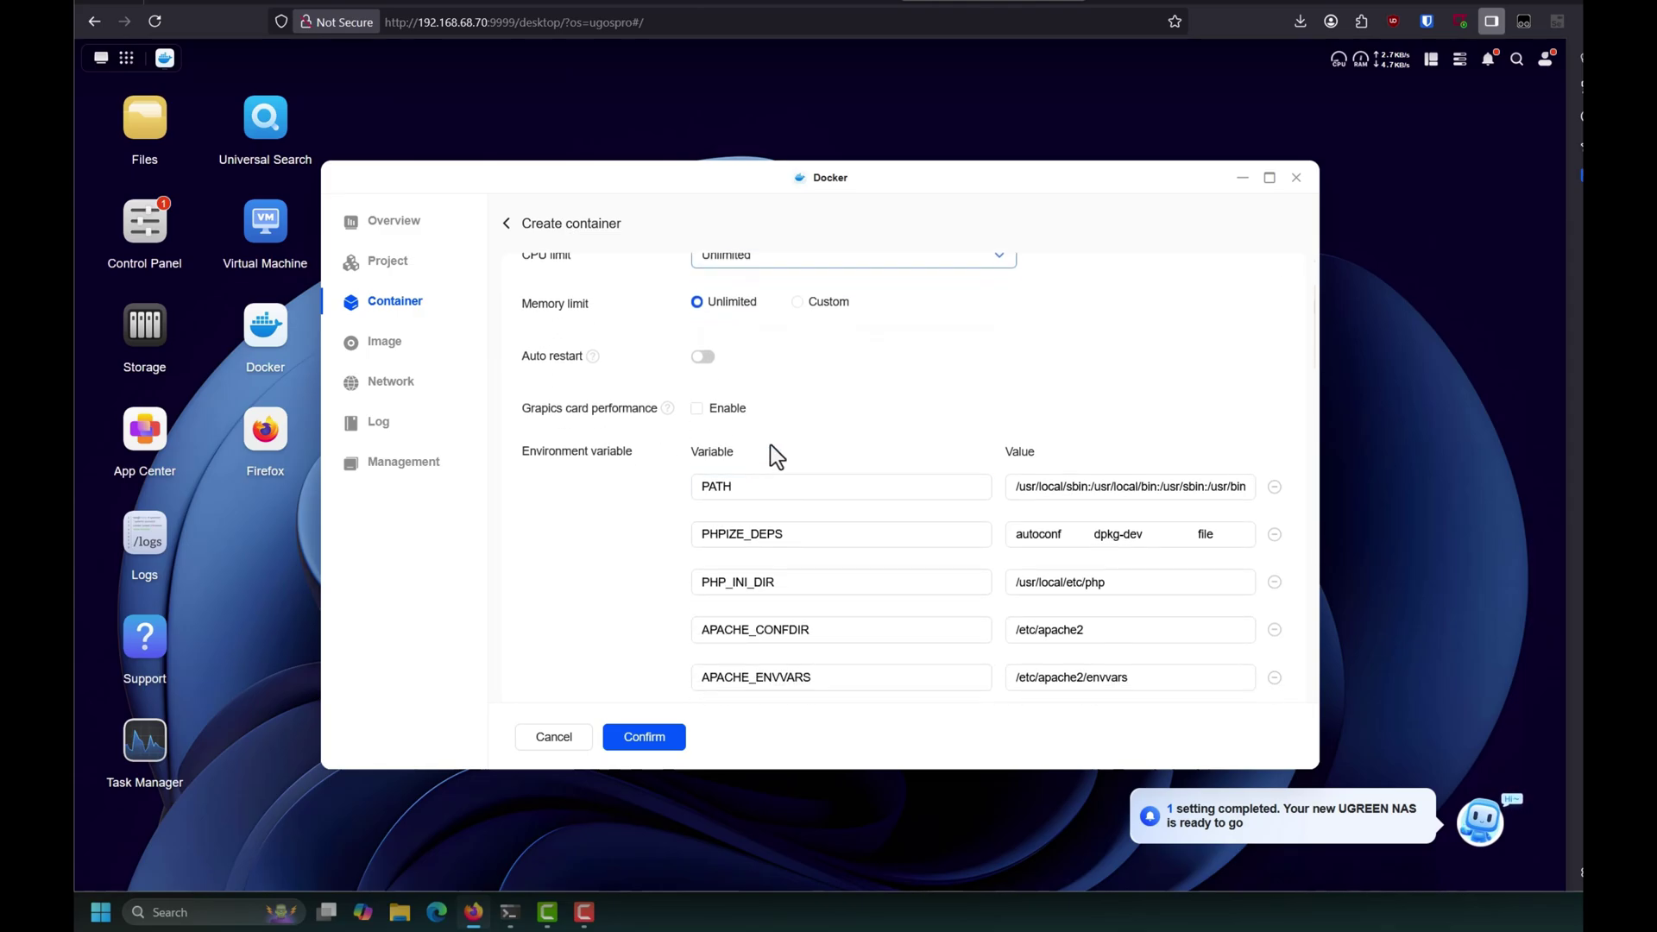
scroll(760, 461, down, 2)
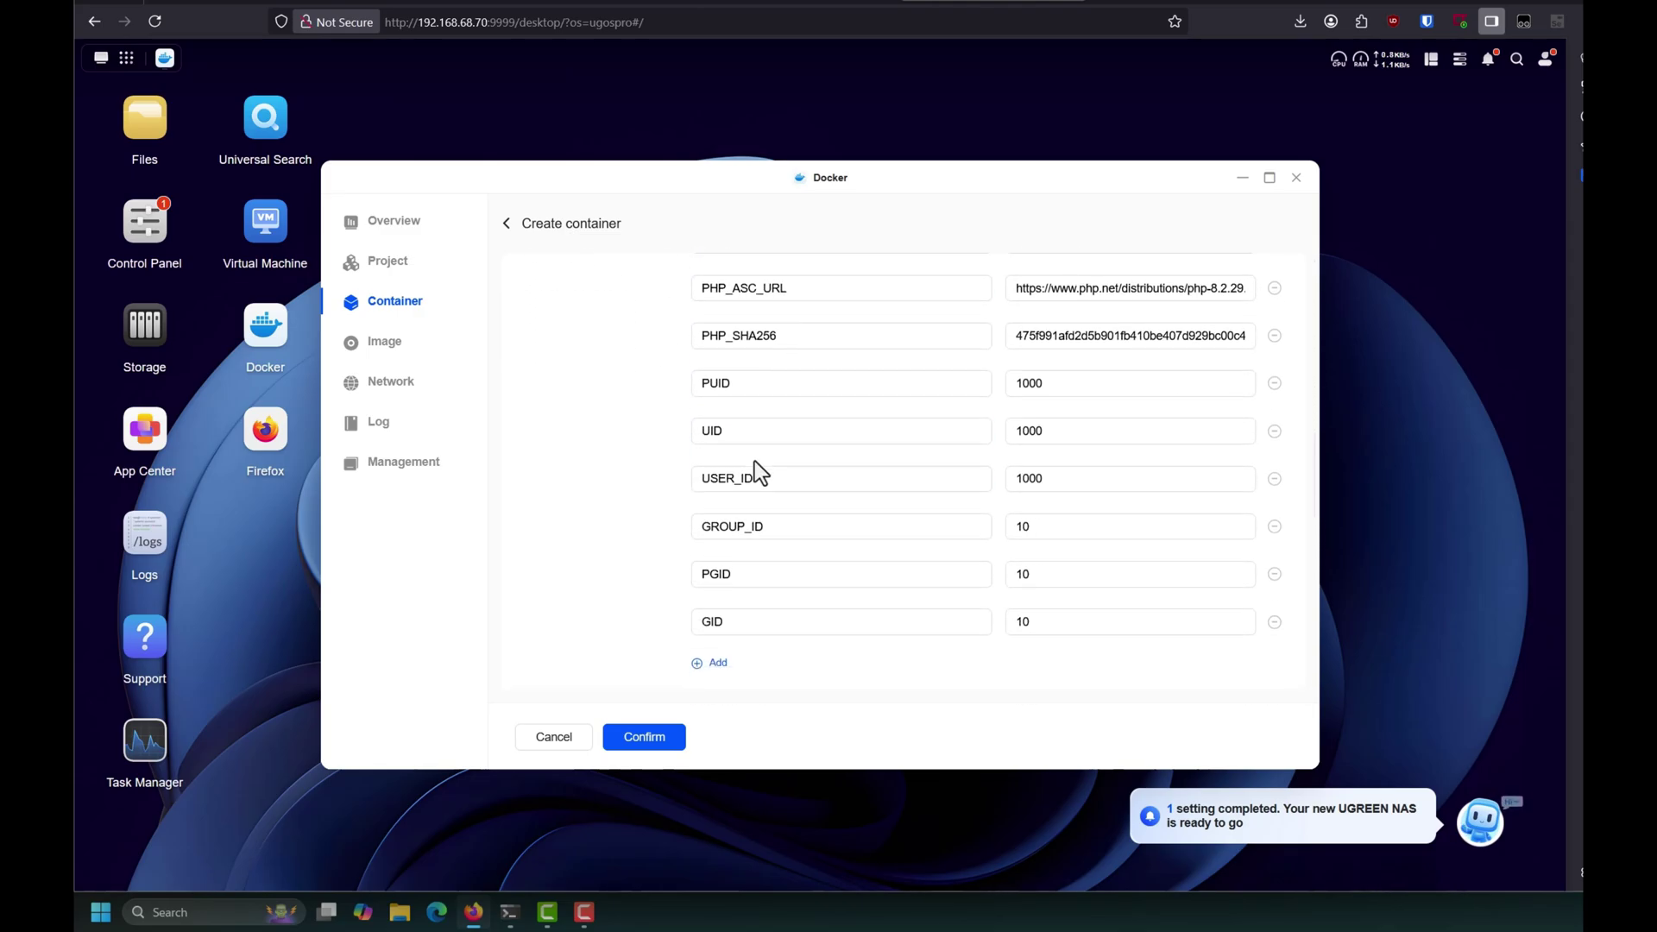
scroll(754, 471, down, 6)
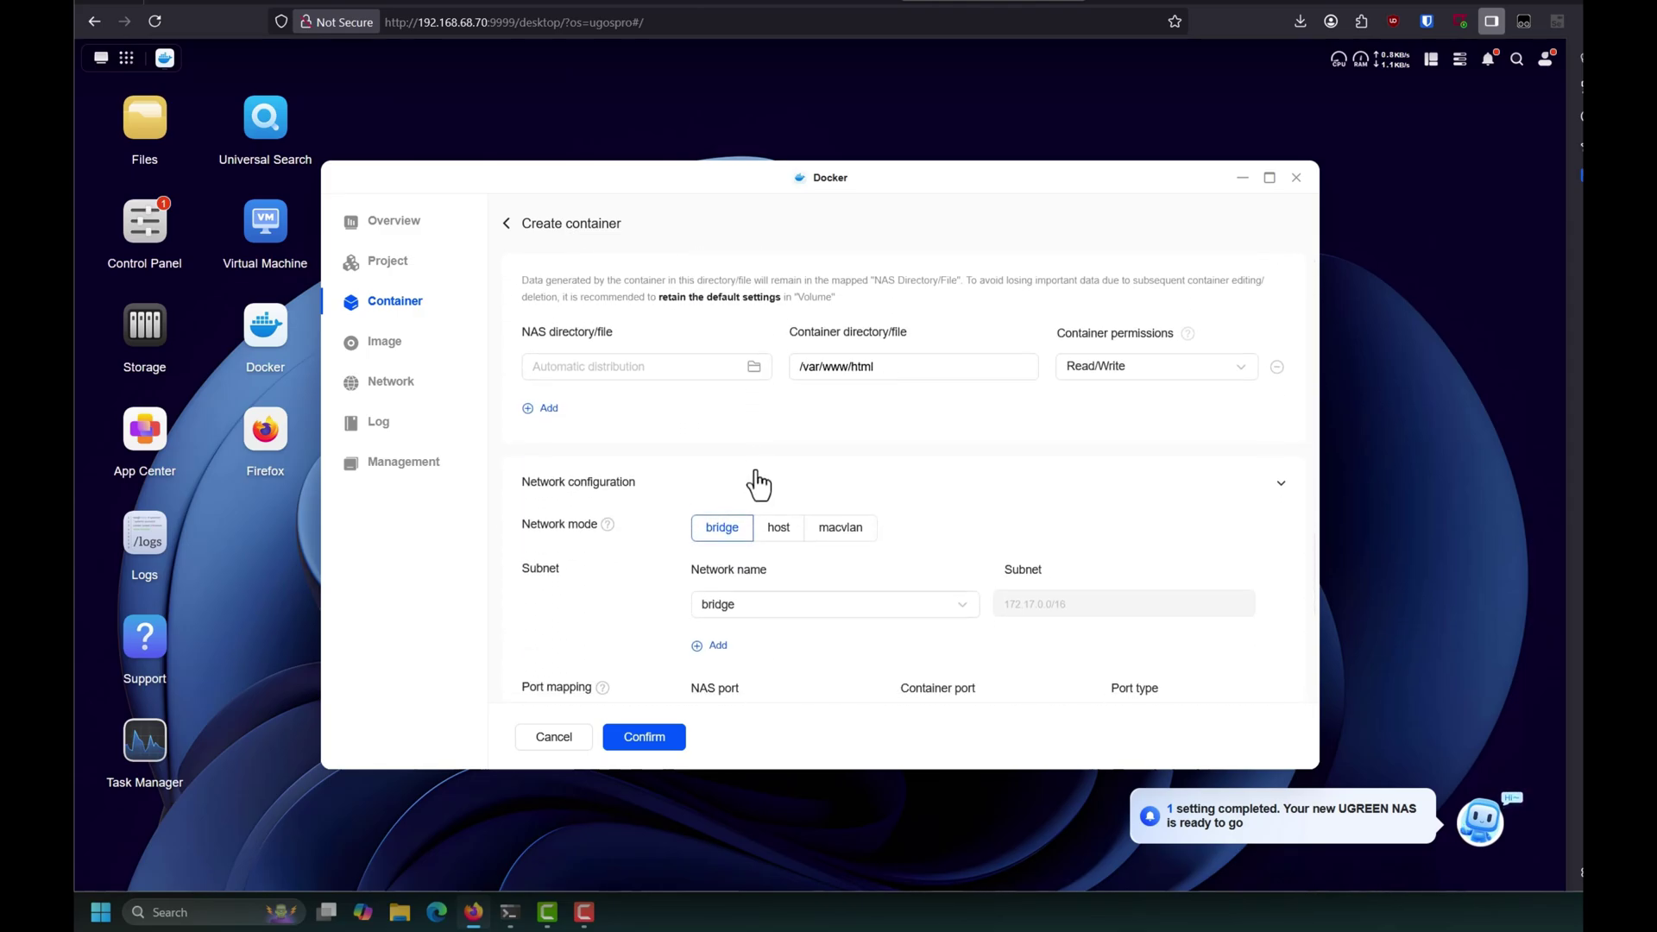
scroll(755, 472, down, 3)
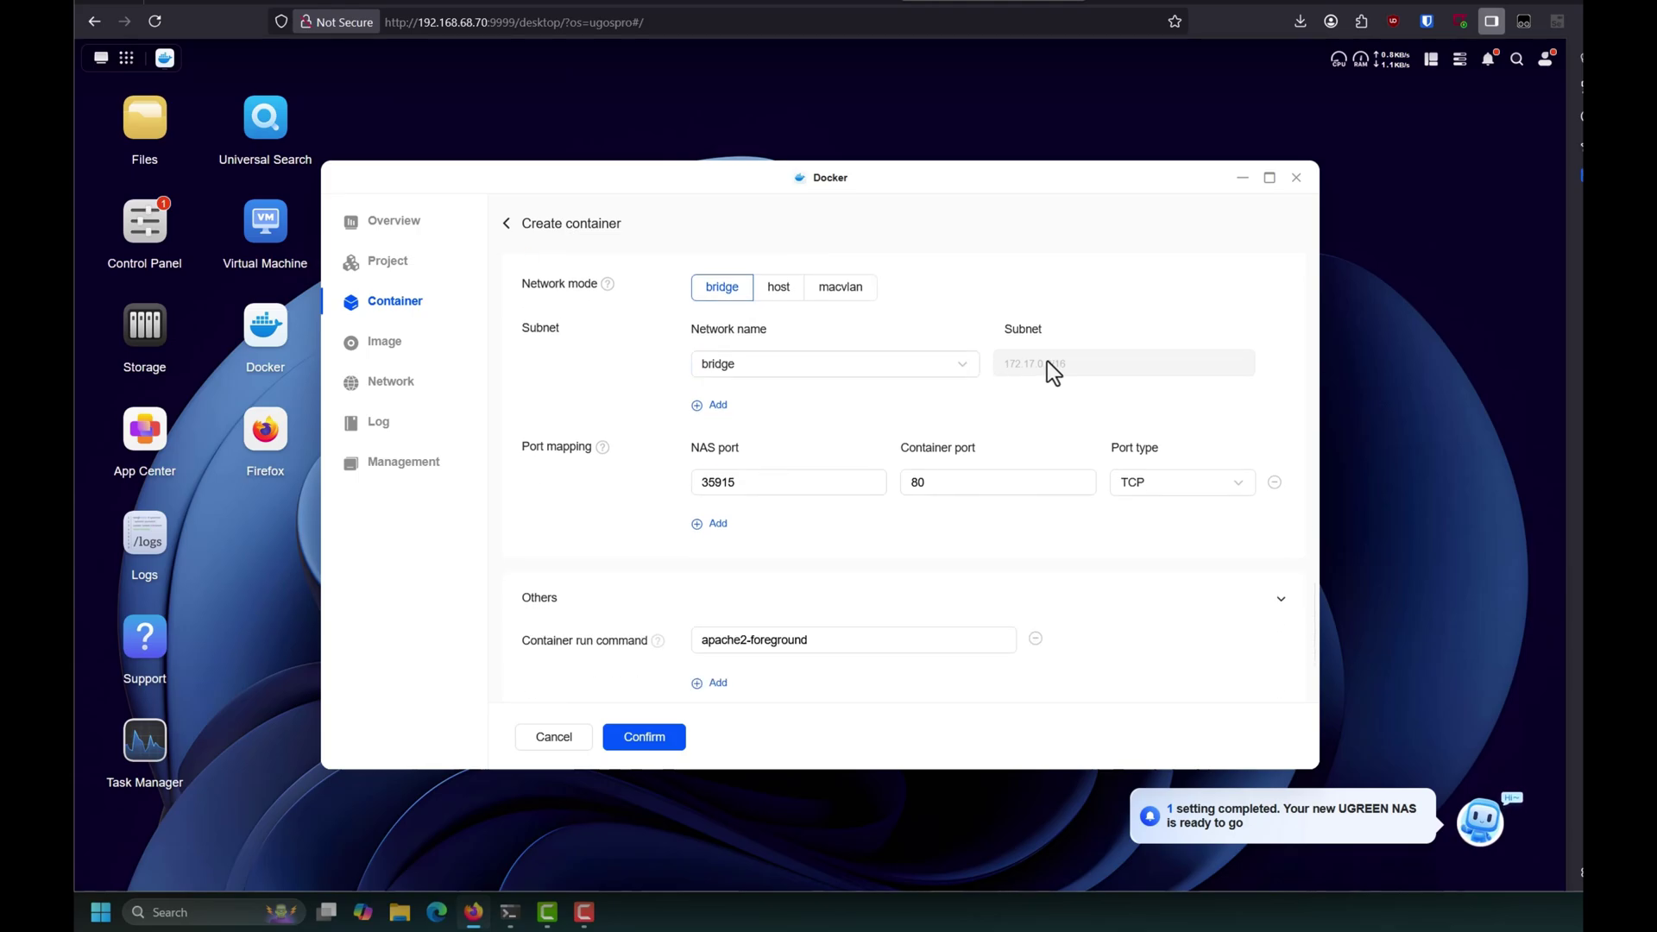
Switch the container's network mode to macvlan, then dismiss the add-network-bridge dialog unsaved
click(835, 293)
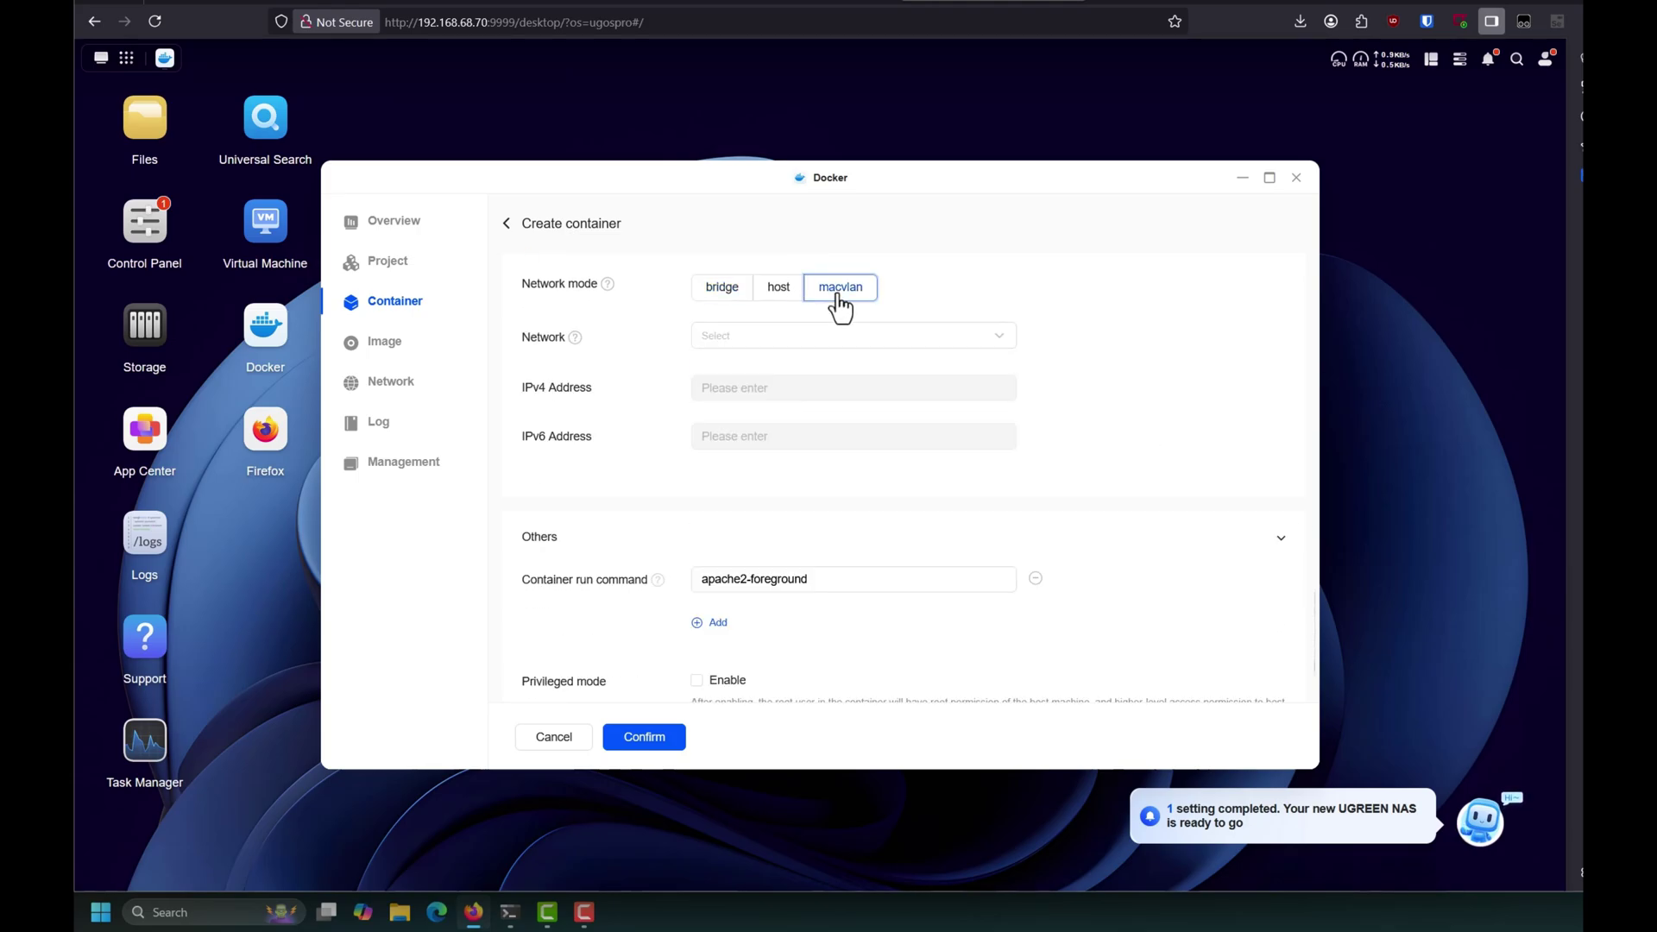
click(826, 339)
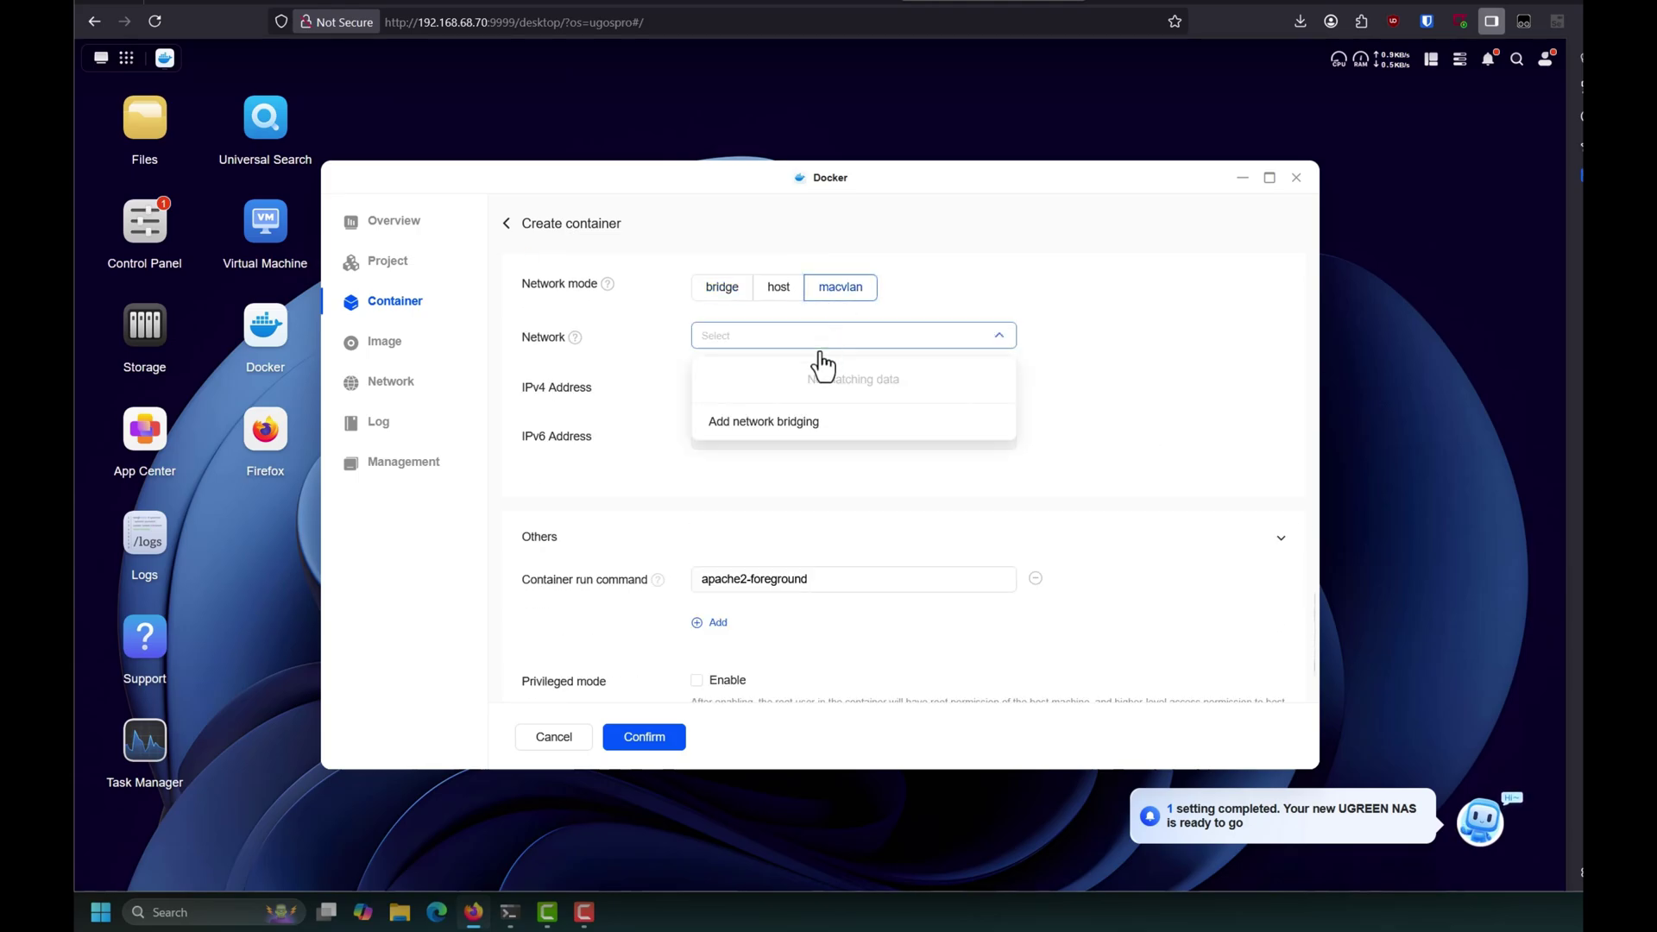
click(773, 423)
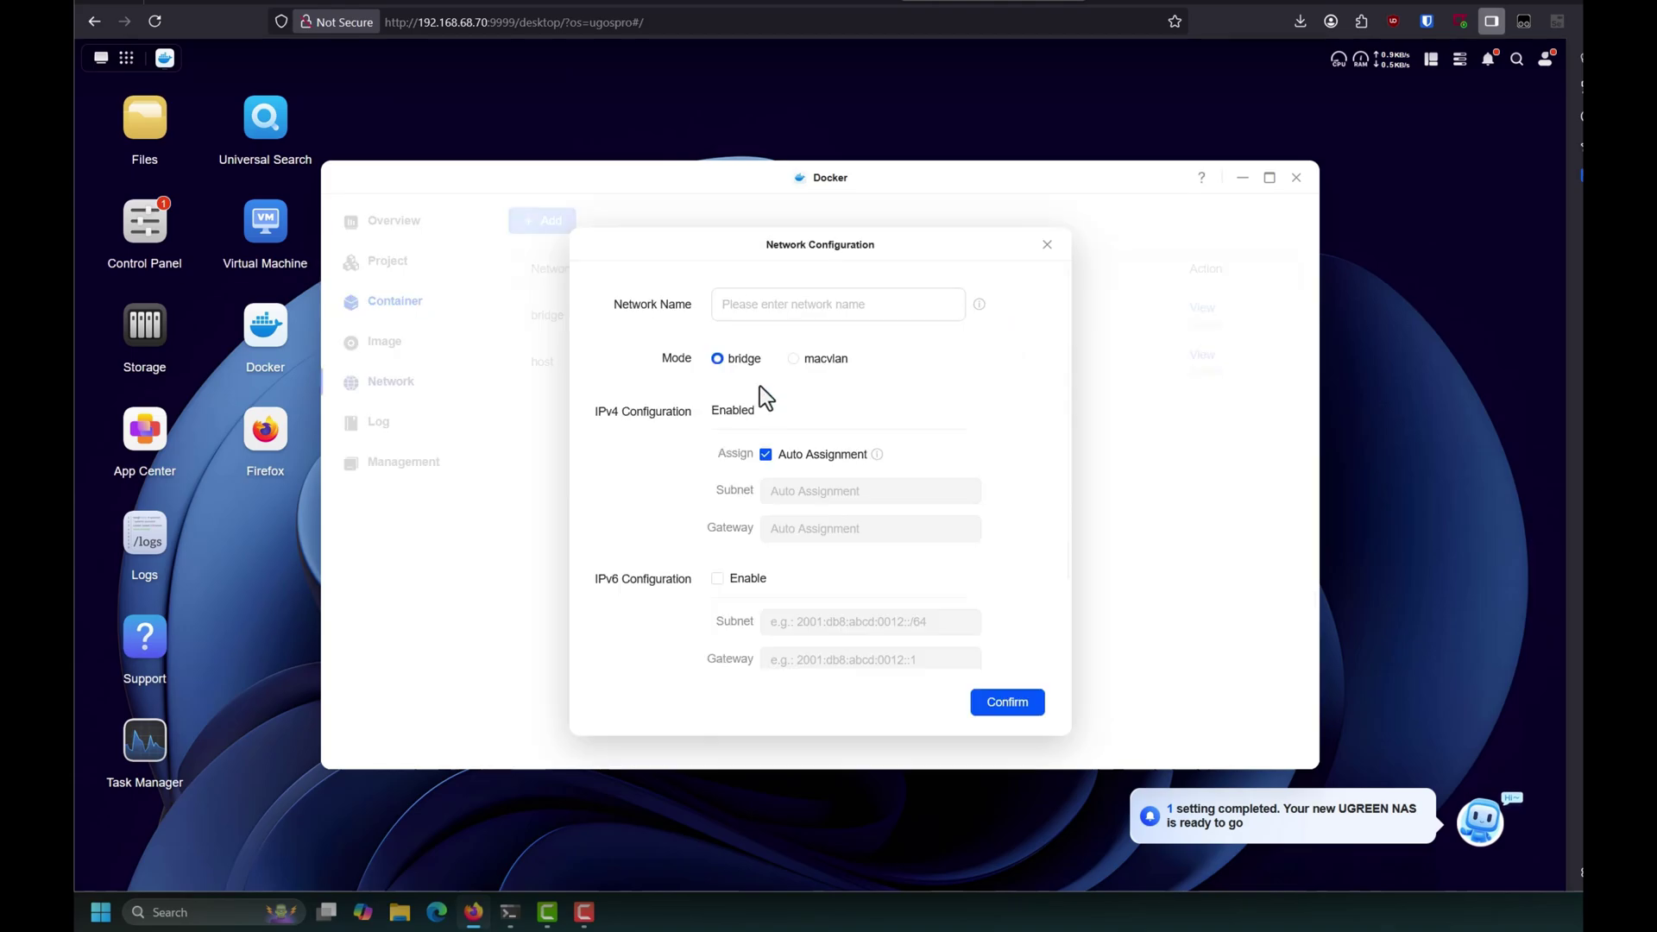
click(1046, 245)
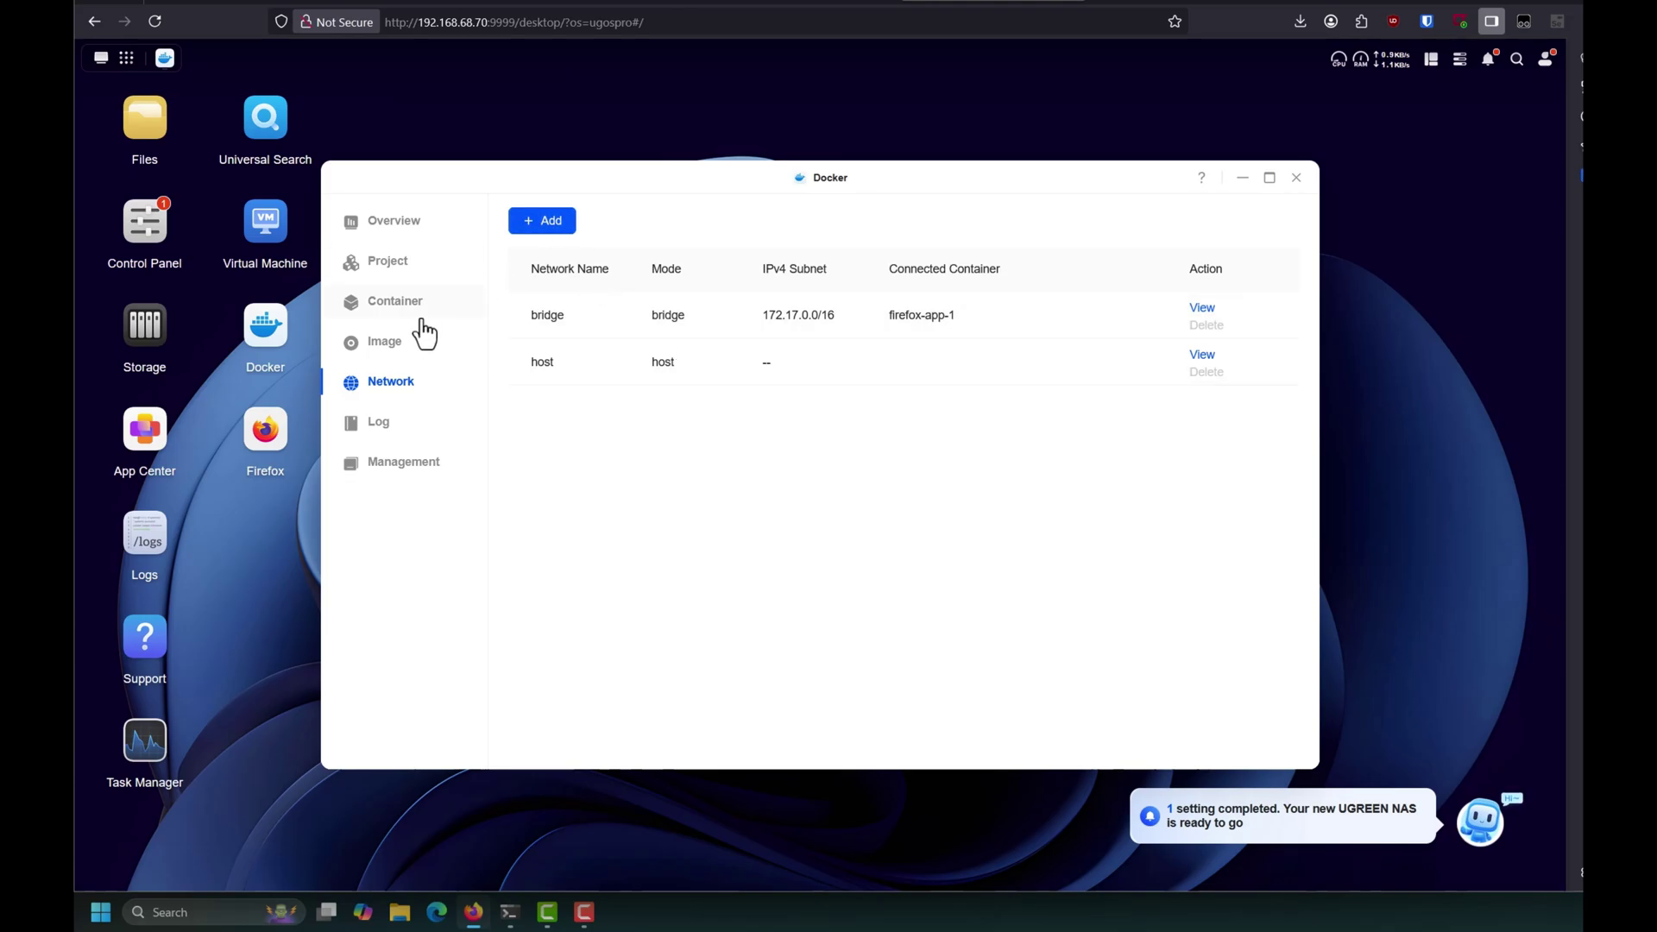
Begin a new macvlan Docker network and follow network bridging to the NAS LAN1/LAN2 connections
click(537, 223)
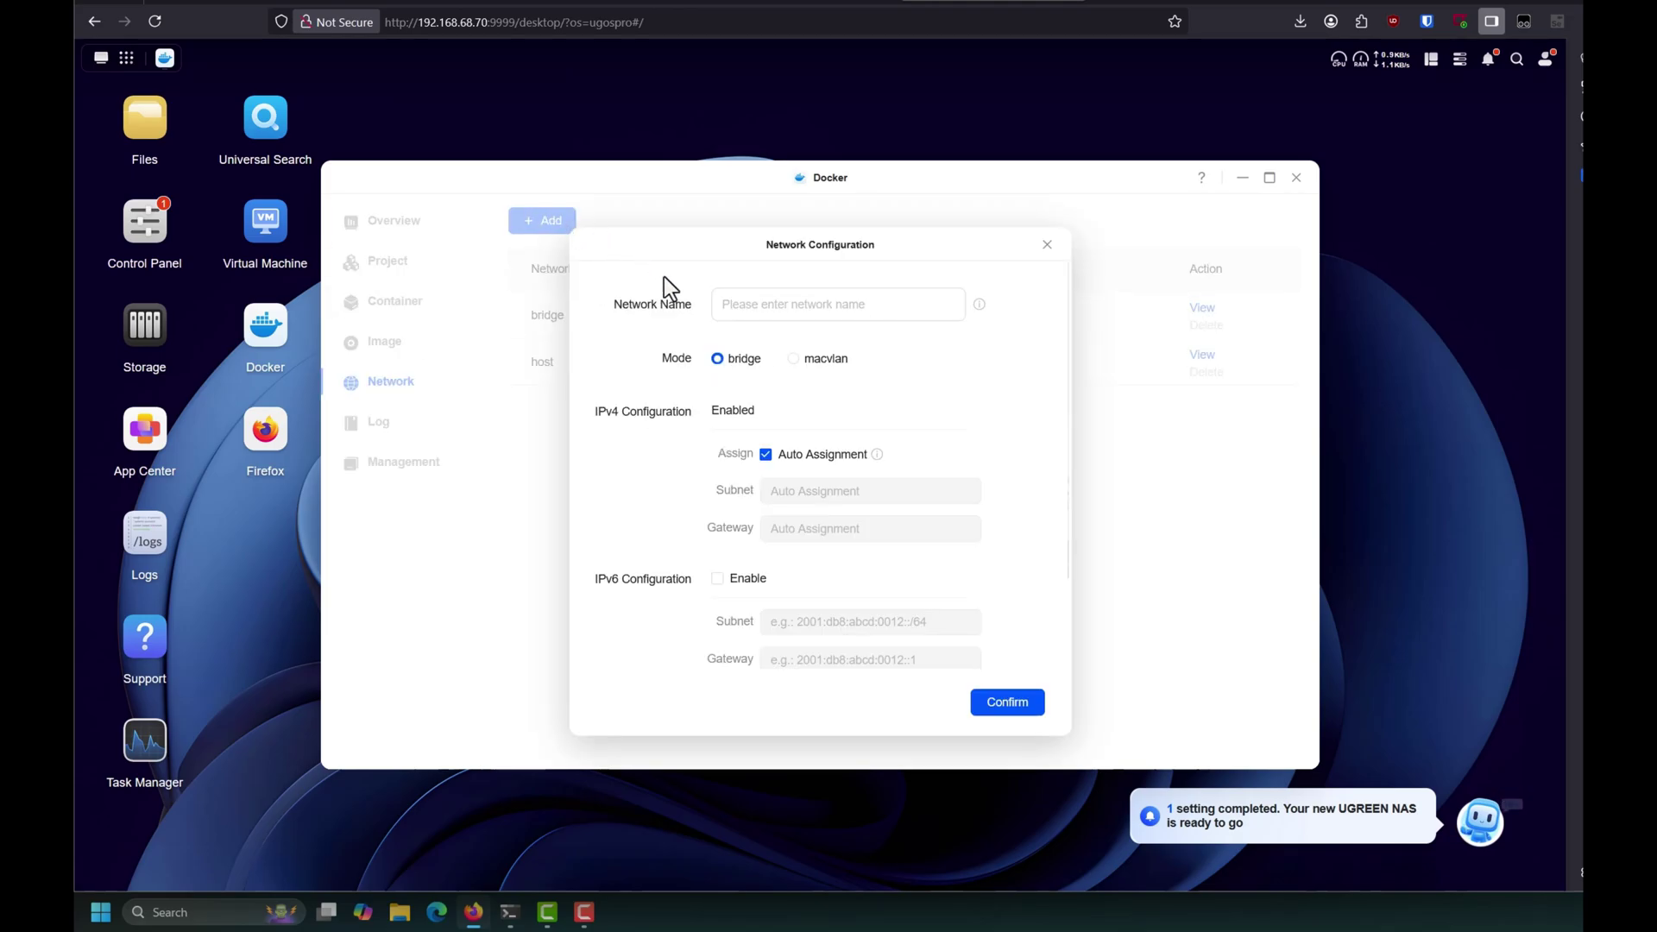
click(800, 359)
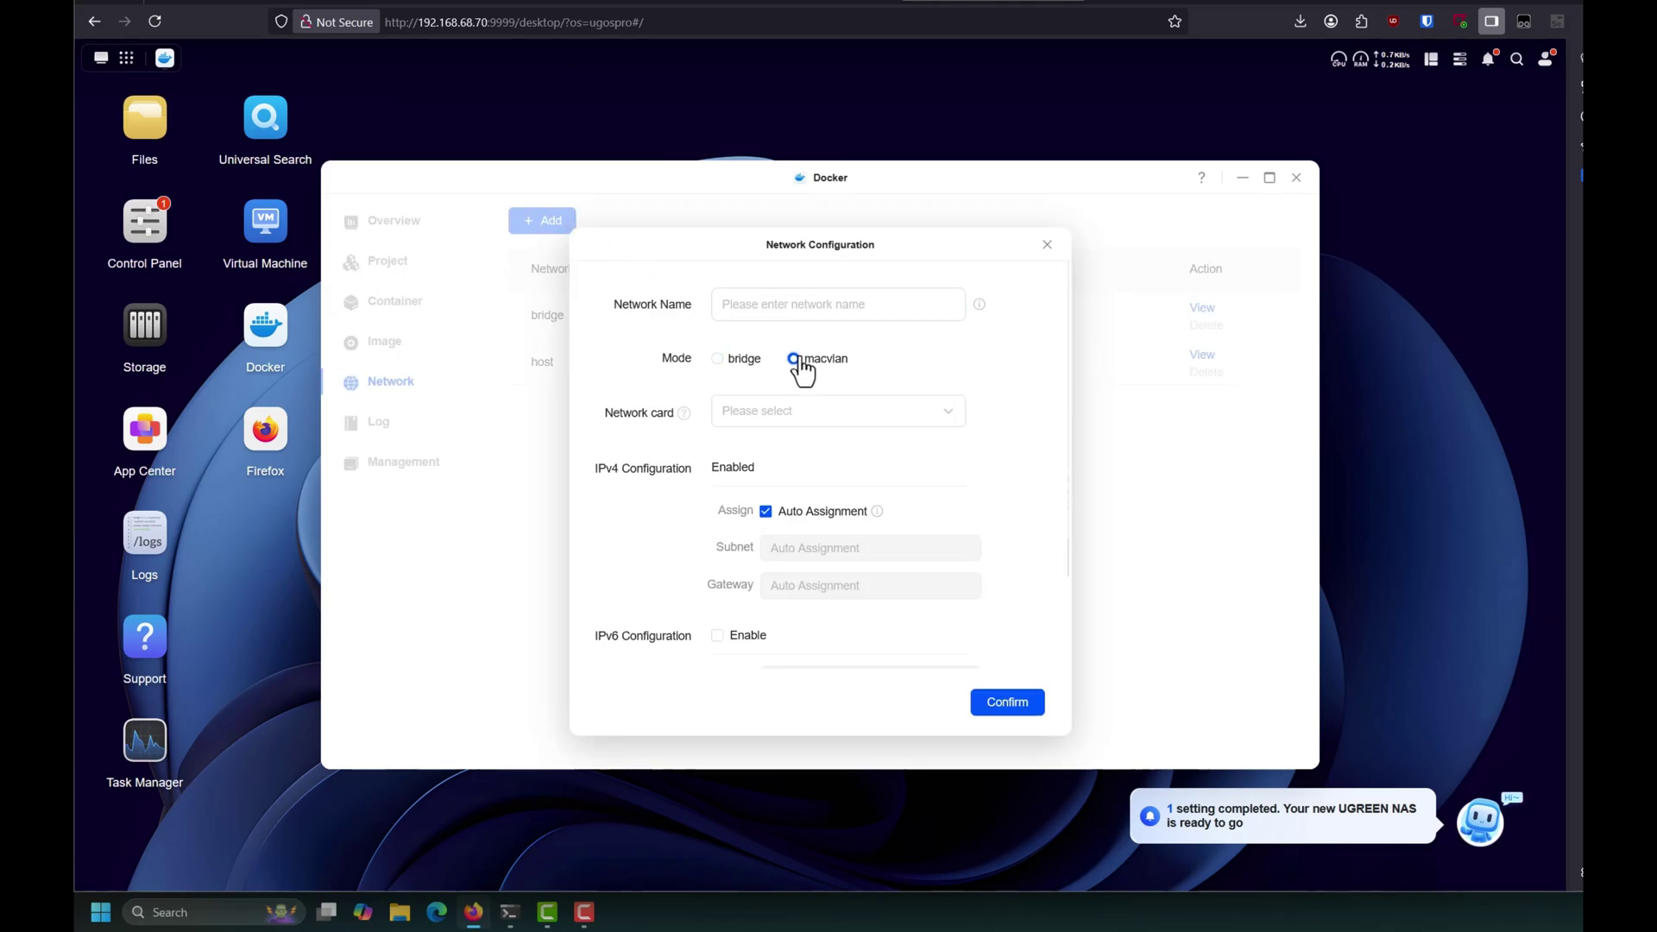
click(850, 423)
click(811, 510)
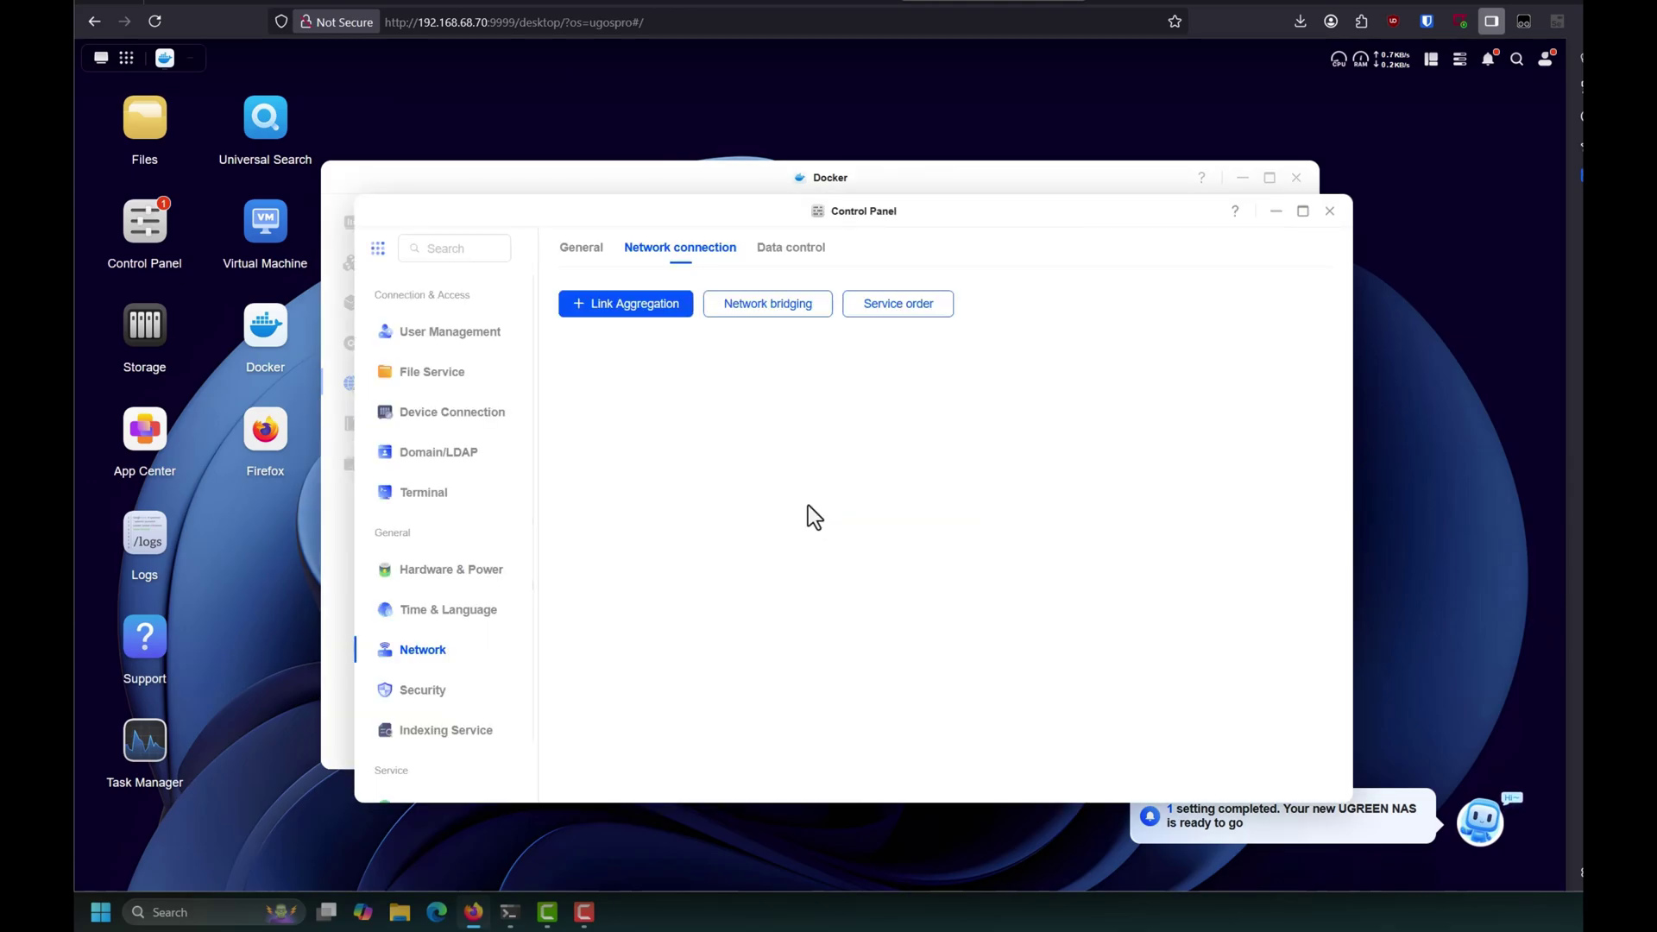
click(777, 313)
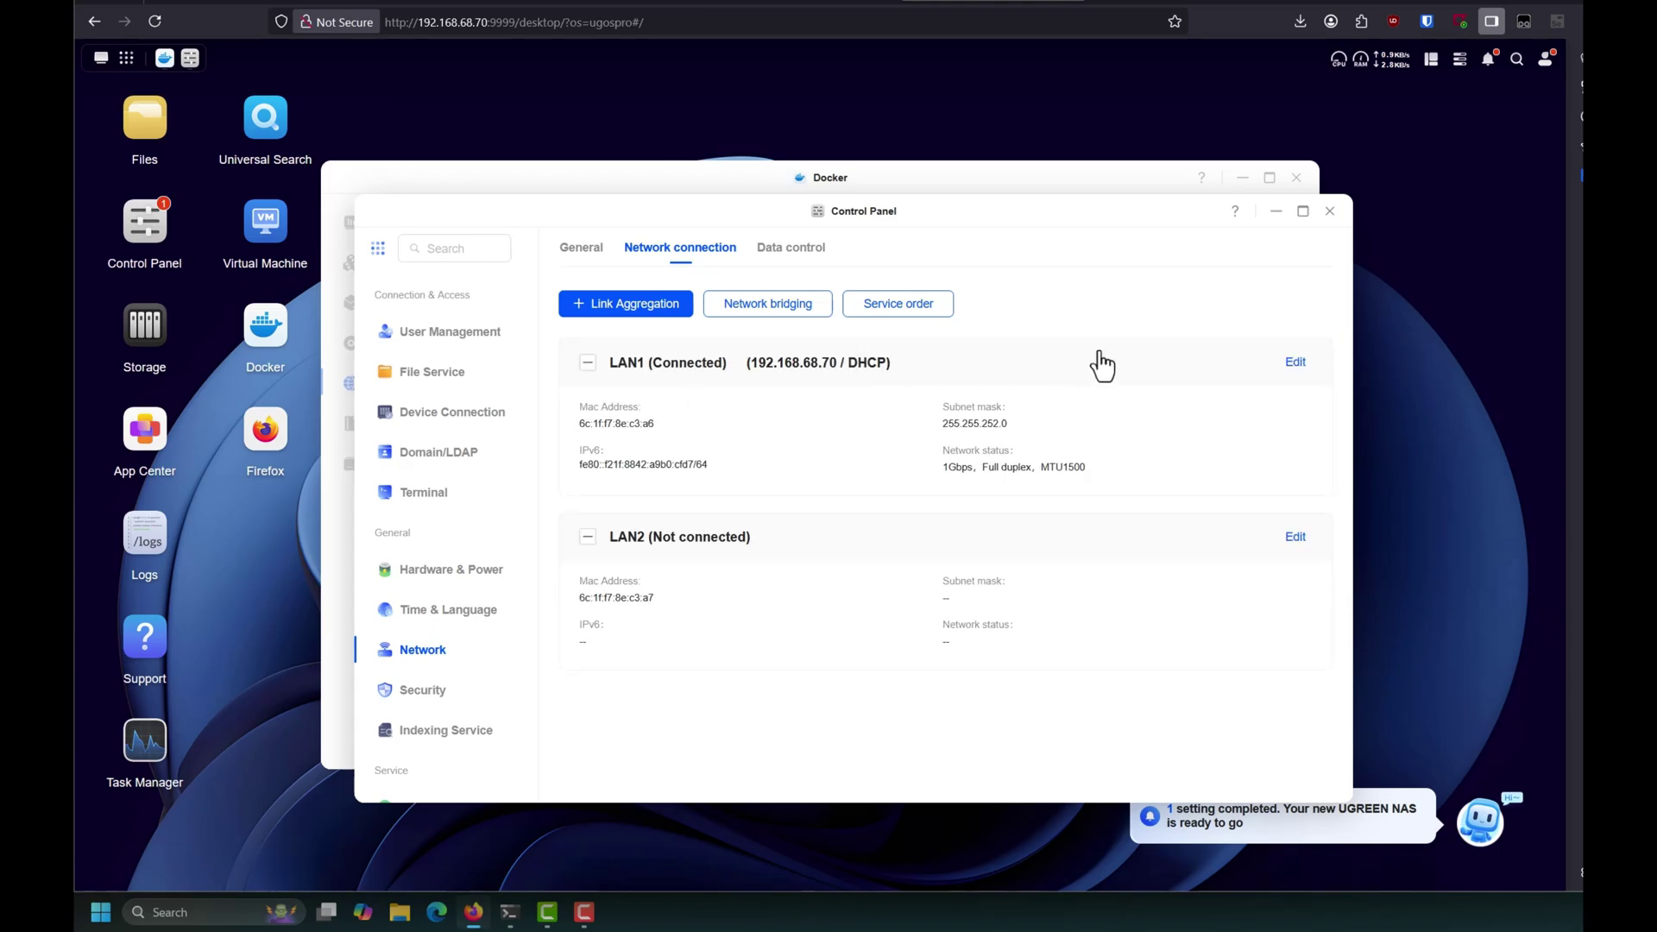
click(1026, 378)
click(1001, 379)
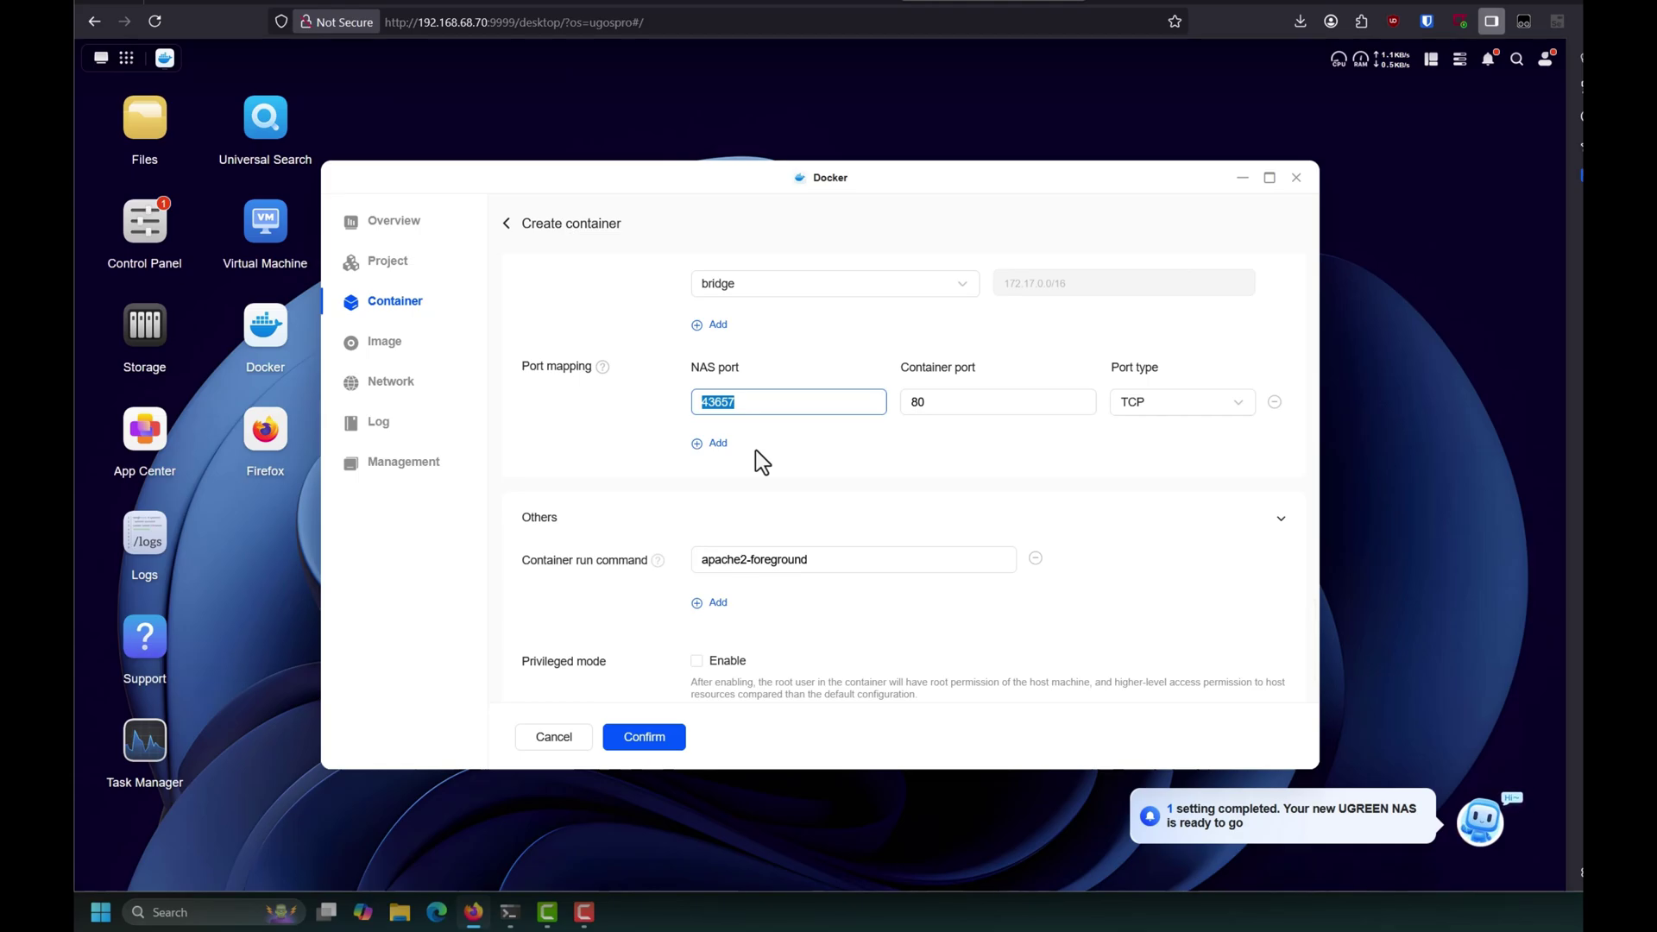
Confirm the wordpress-1 container with NAS port 43657 to port 80, running it after creation
scroll(925, 520, down, 1)
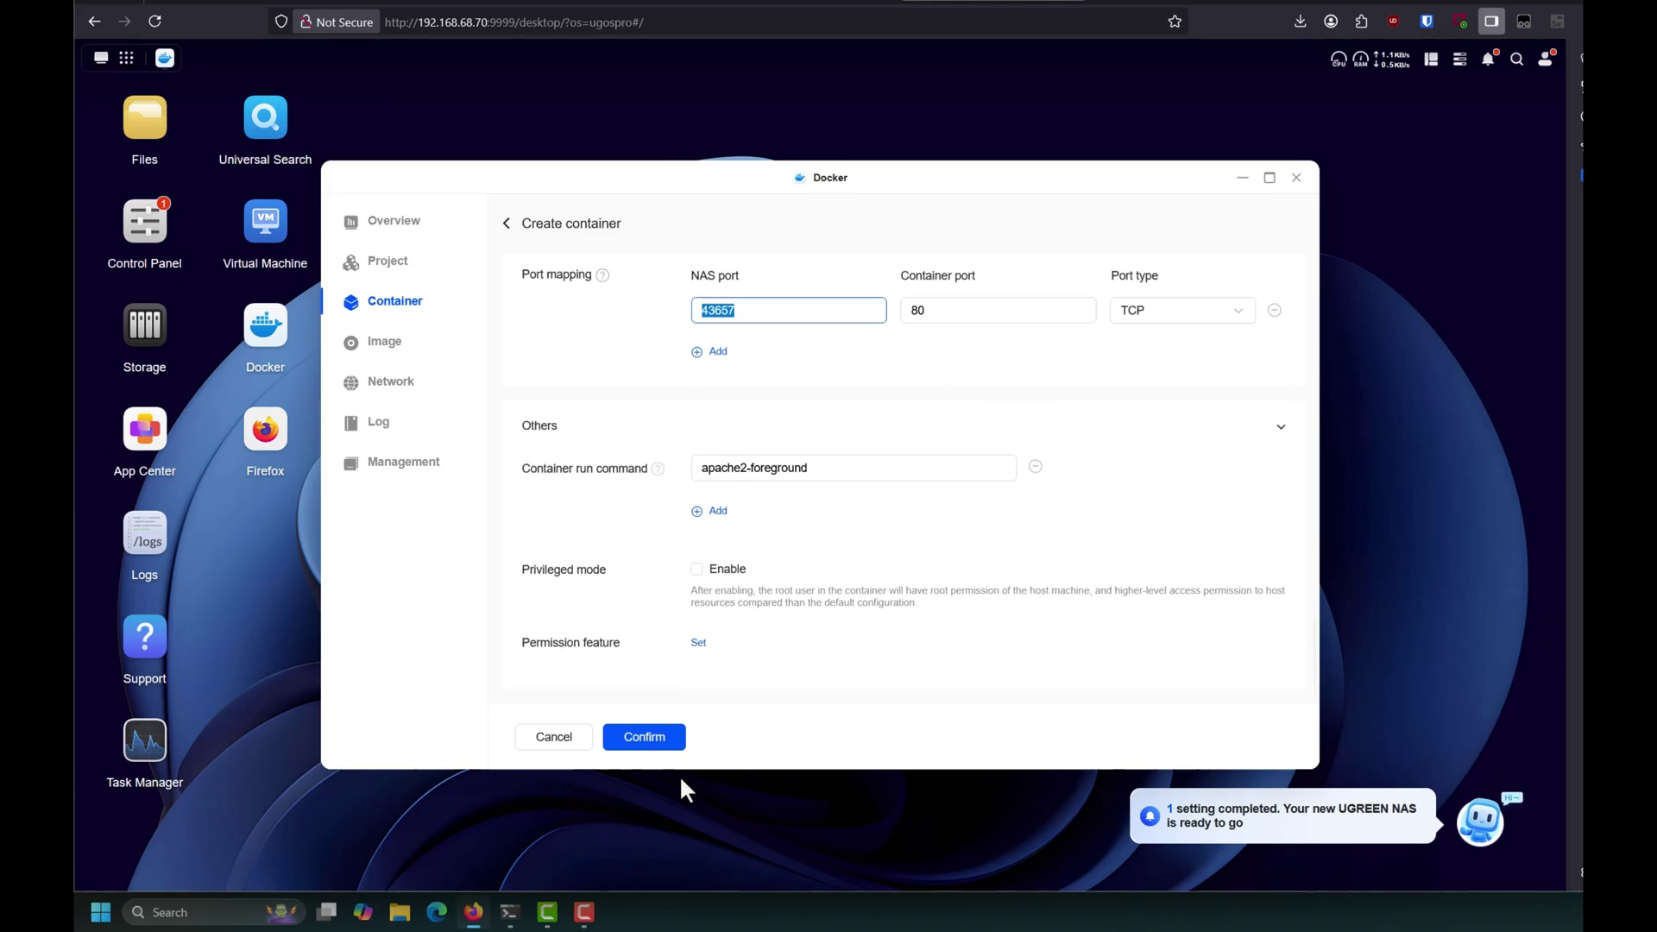
click(644, 736)
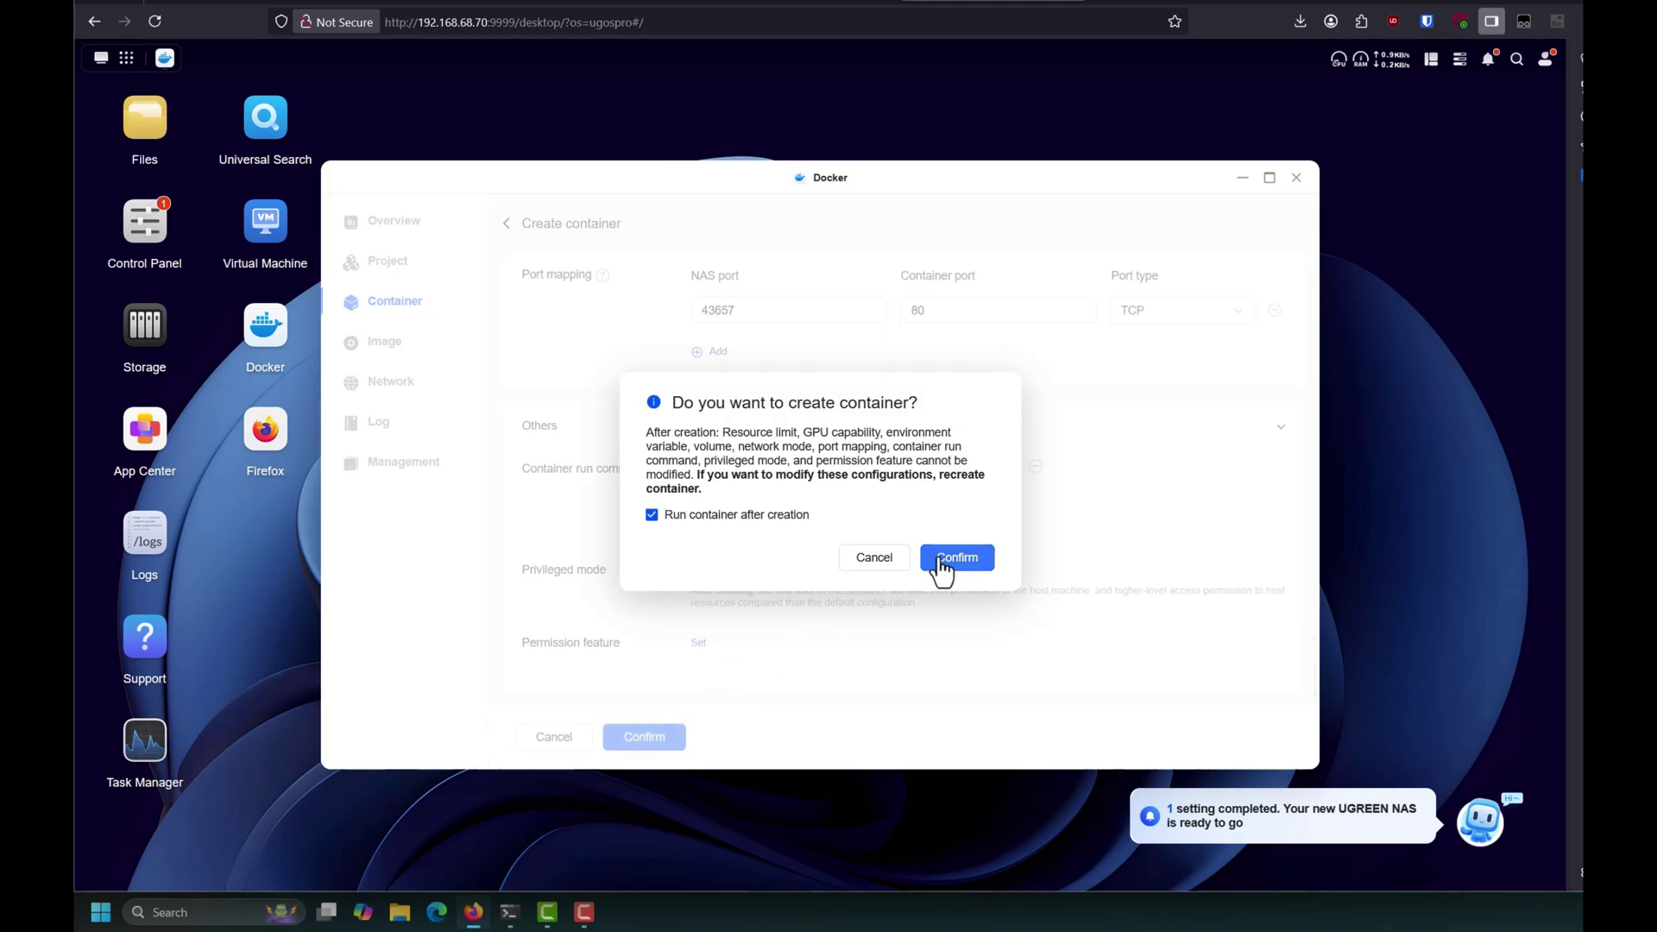
click(942, 561)
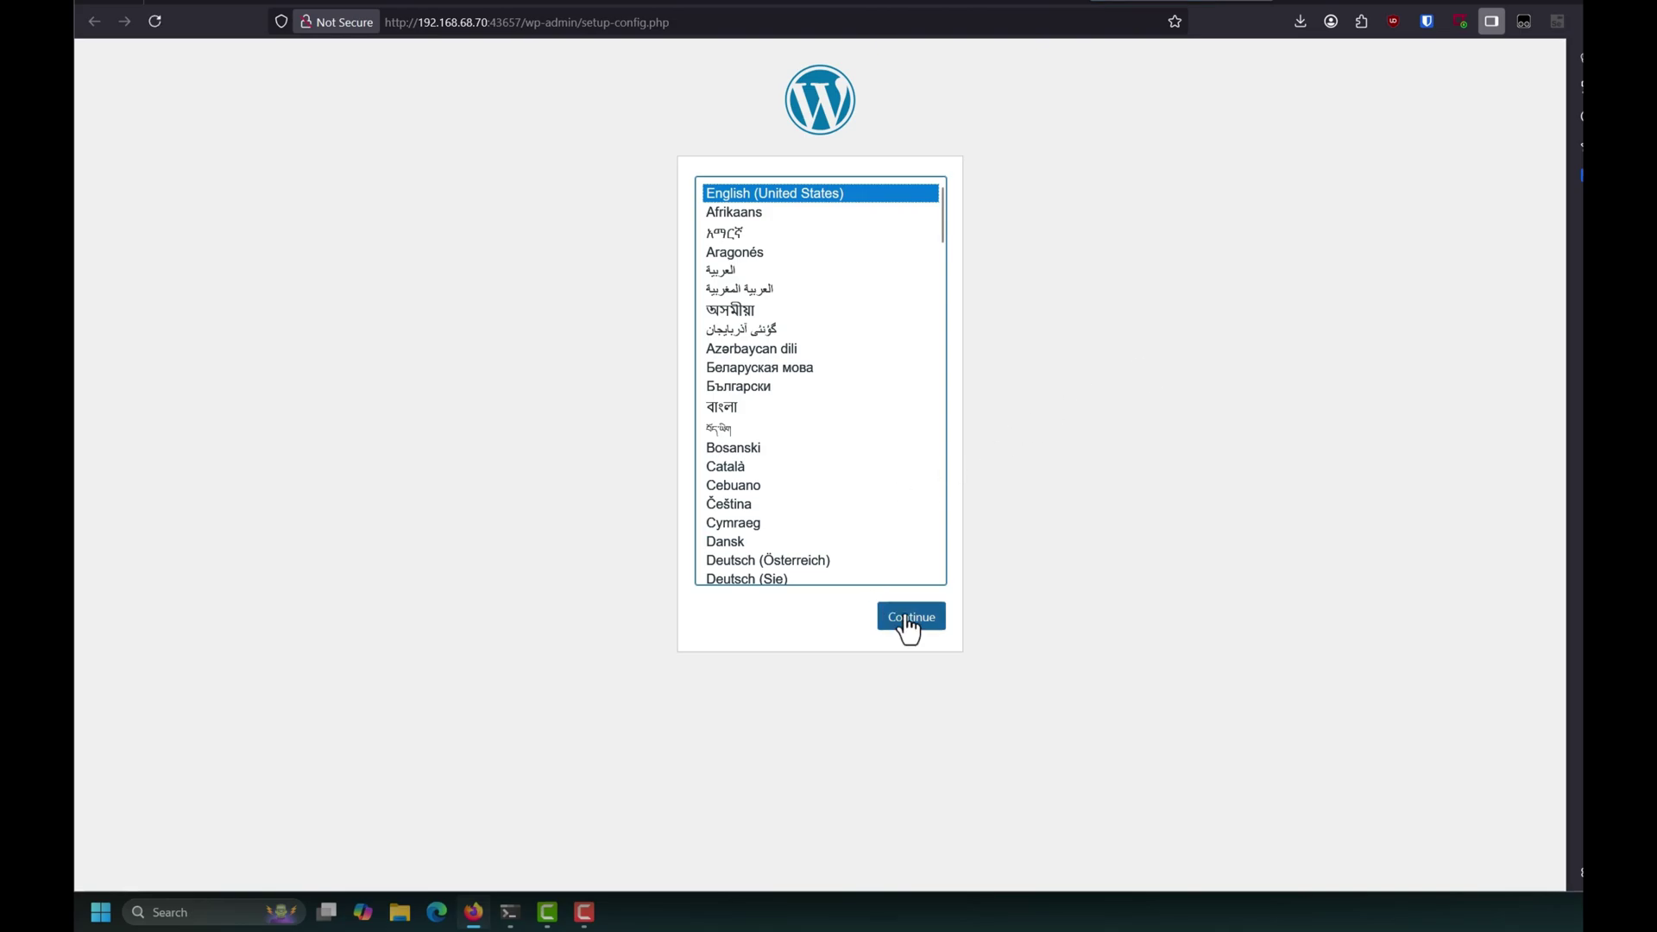
Continue WordPress setup in English (United States) and proceed to the database connection form
click(908, 628)
click(565, 494)
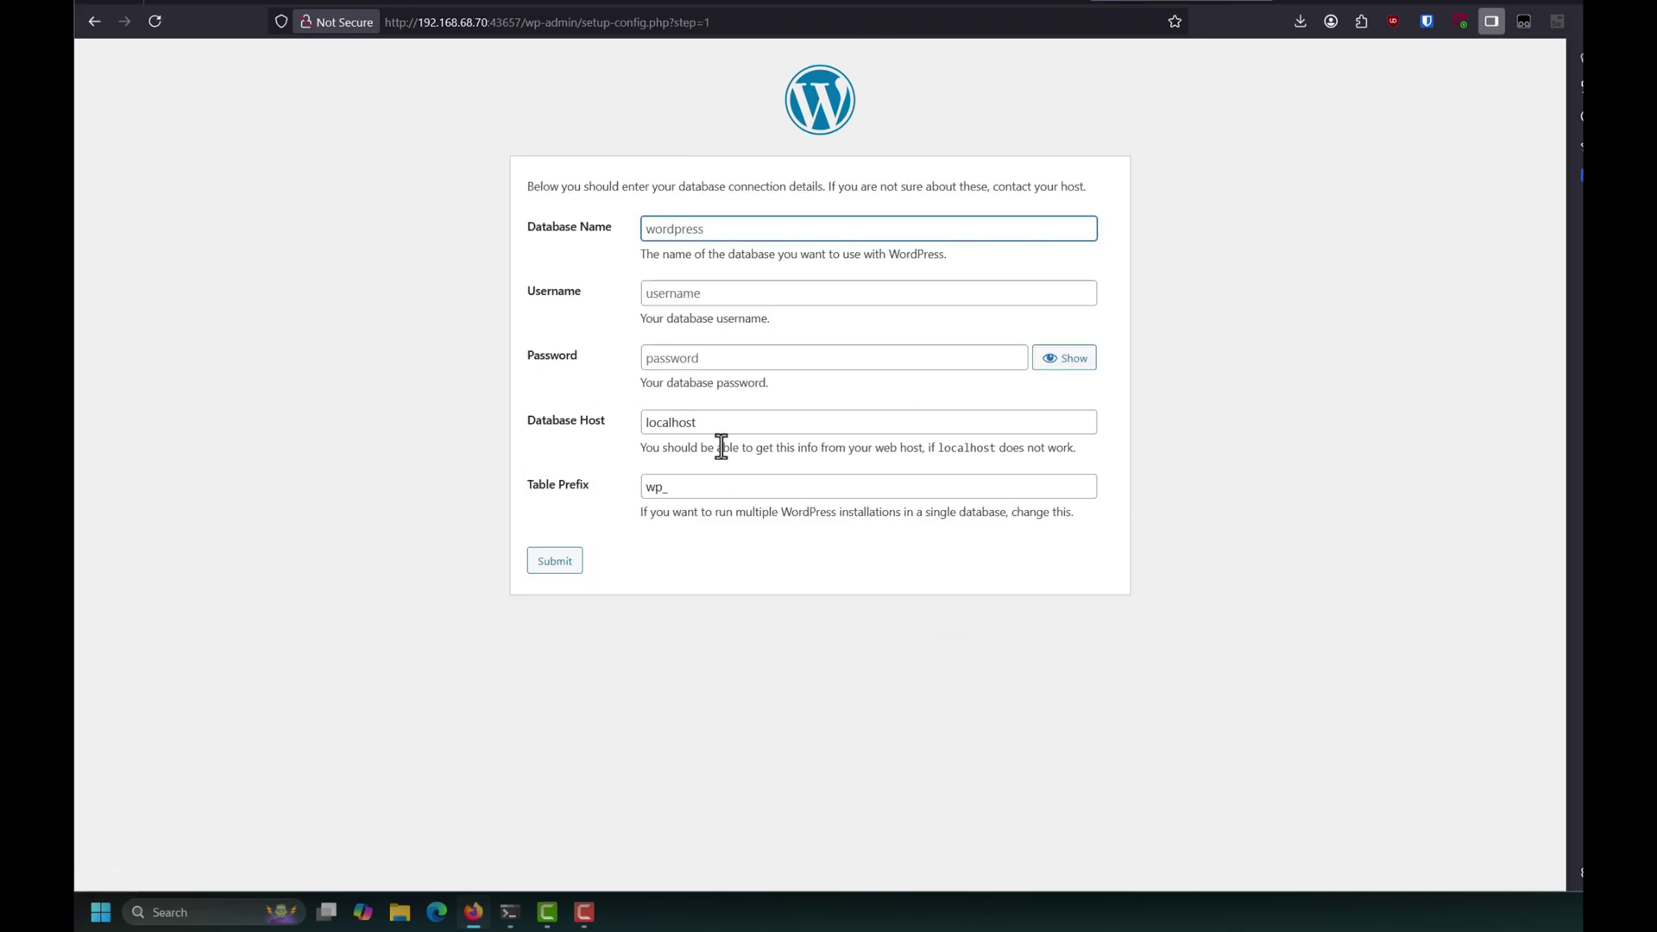